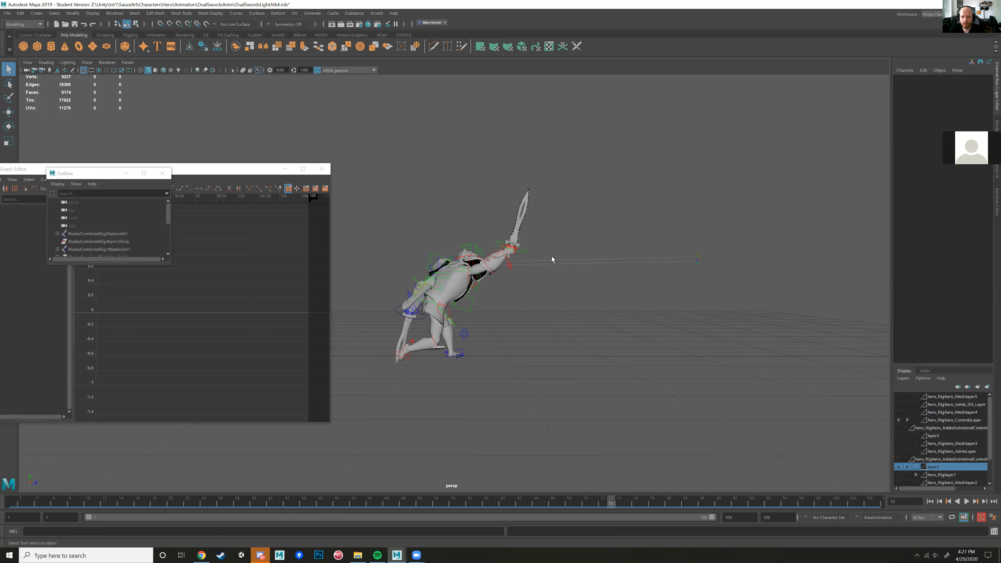
Step: Select the character's right wrist control and examine the frame 73 pose from several angles
scroll(529, 275, "up", 4)
mouse_move(541, 262)
left_mouse_down("alt")
mouse_move(529, 274)
mouse_move(540, 258)
left_mouse_up("alt")
middle_click_drag(536, 248, 489, 297, "alt")
scroll(489, 297, "up", 1)
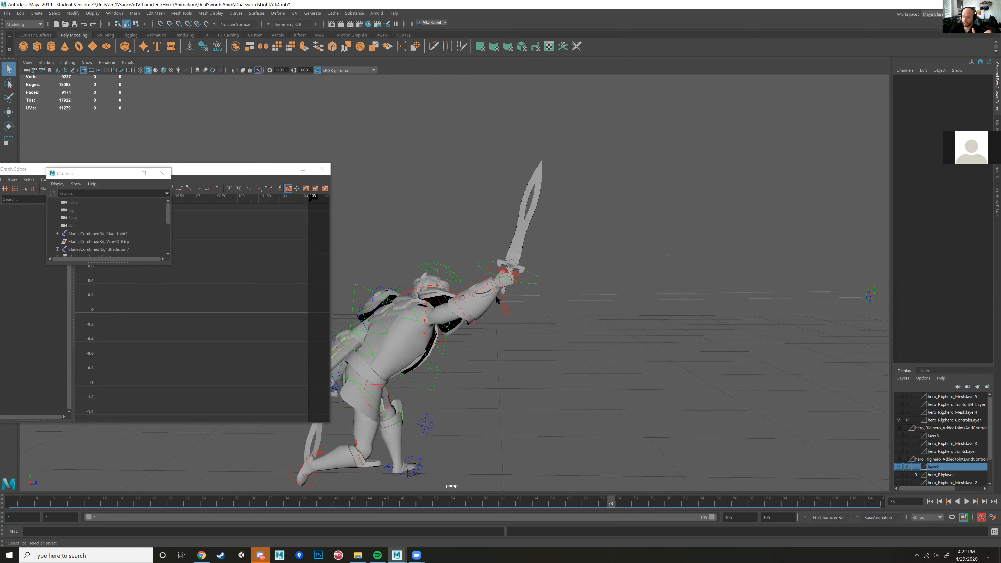
left_click(498, 300)
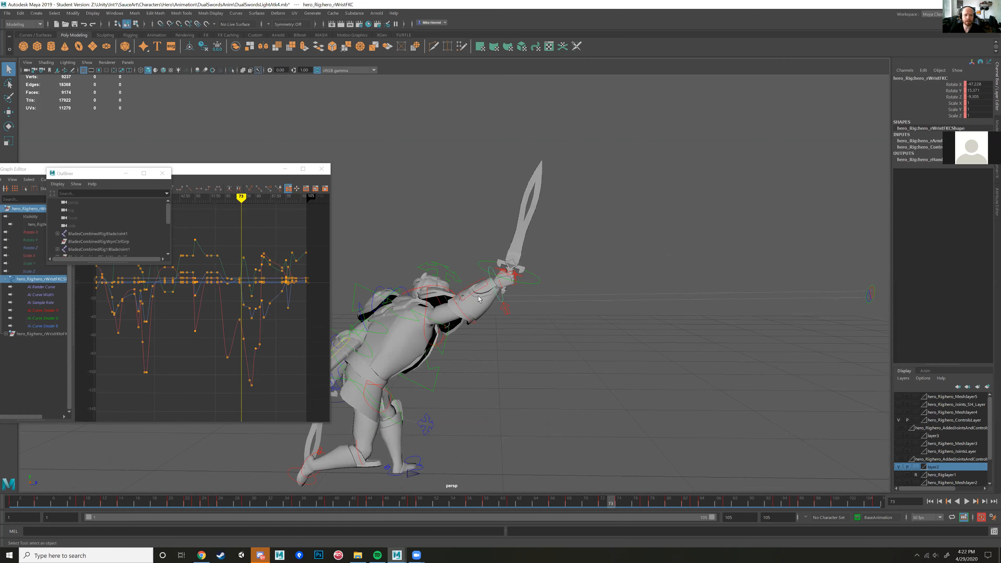
scroll(468, 315, "down", 3)
middle_click_drag(467, 316, 500, 295, "alt")
left_click_drag(500, 294, 532, 292, "alt")
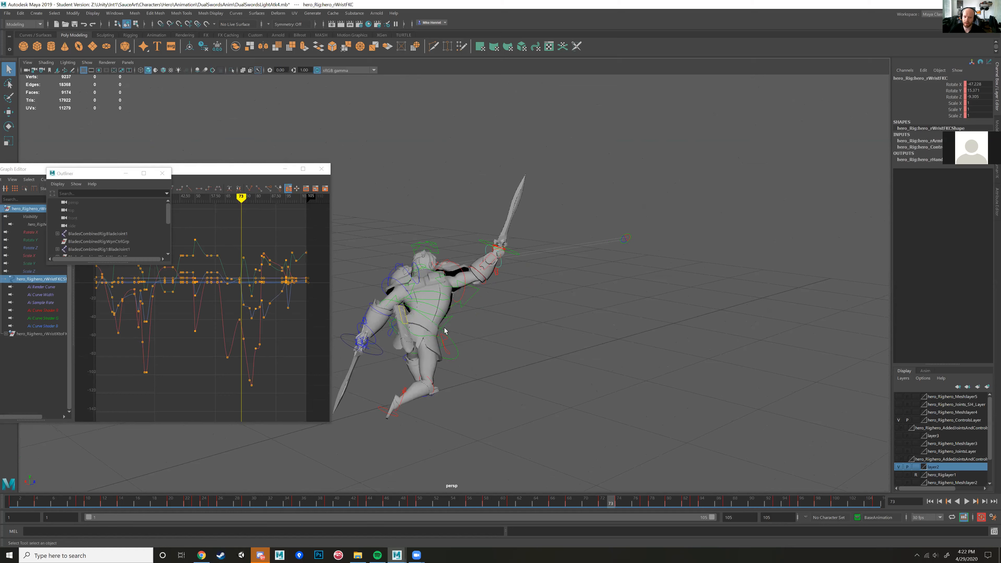
left_click_drag(484, 332, 326, 486, "alt")
Step: Scrub back to frame 66, then go to frame 69 and examine the sword wind-up pose
left_click_drag(610, 506, 552, 505)
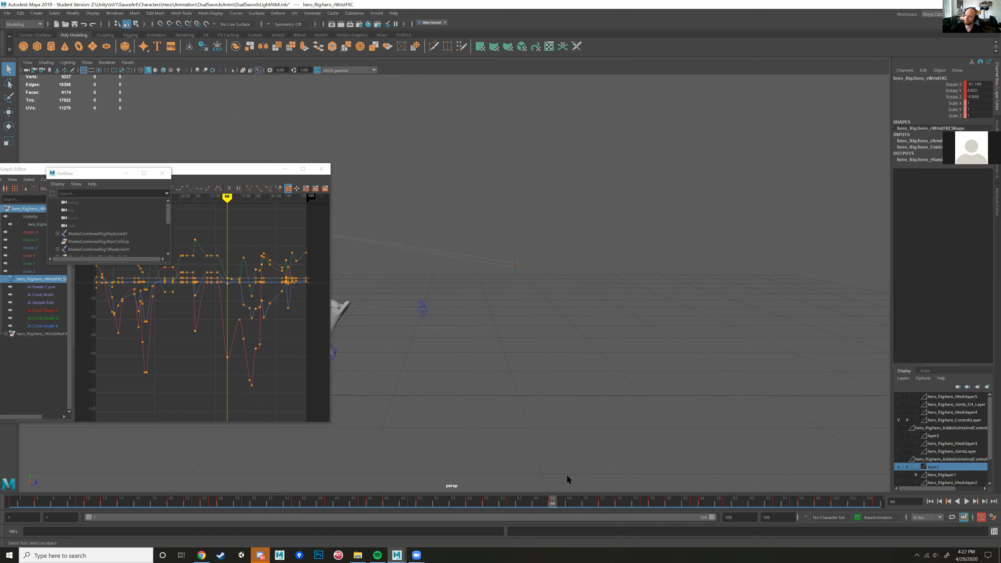
left_click(577, 506)
middle_click_drag(414, 383, 577, 335, "alt")
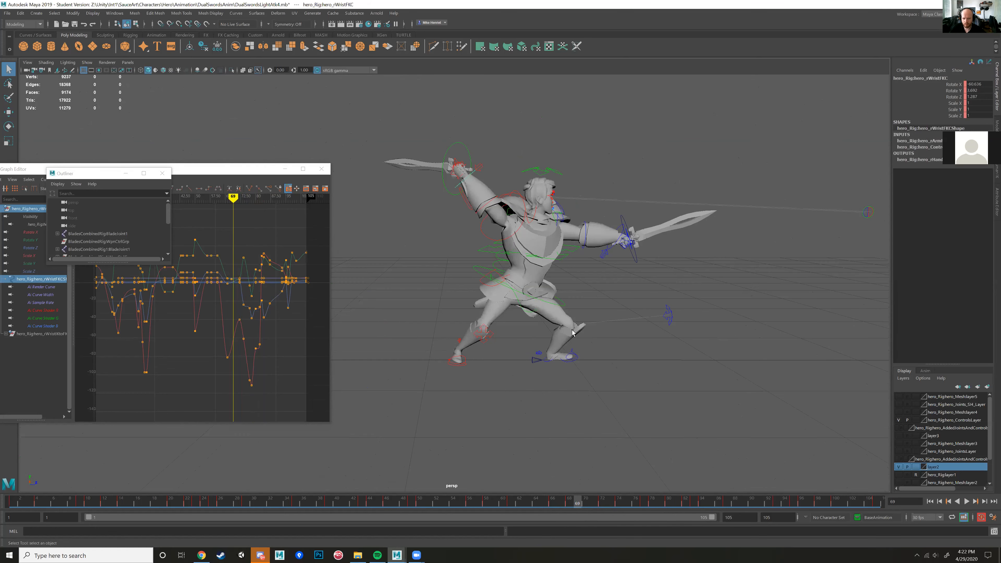
Step: Try to move the character's root control slightly at frame 69 and undo the move
scroll(552, 316, "up", 2)
left_click(480, 262)
middle_click_drag(470, 284, 438, 302, "alt")
left_click_drag(438, 302, 469, 295, "alt")
key("w")
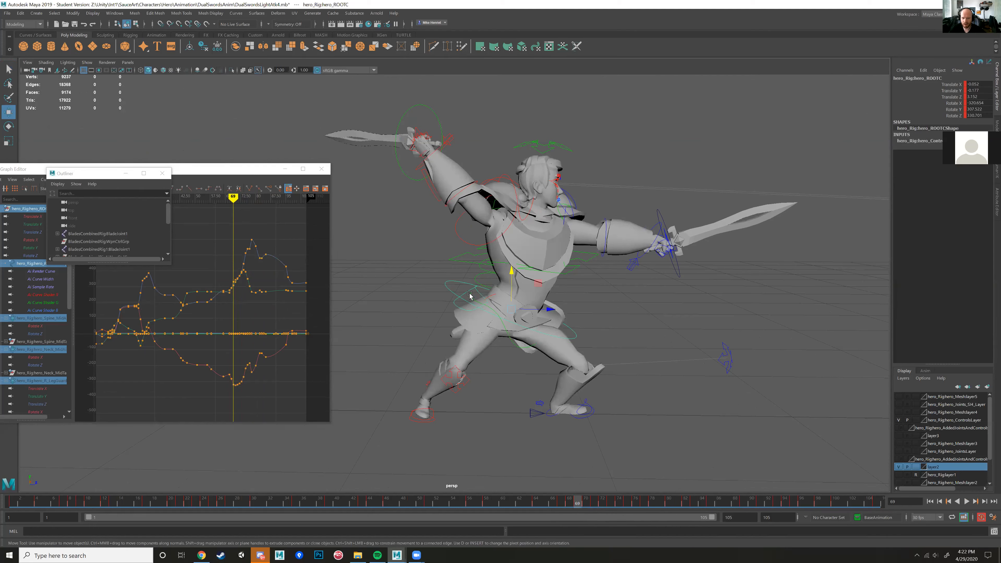
left_click_drag(515, 323, 518, 319)
key("ctrl+z")
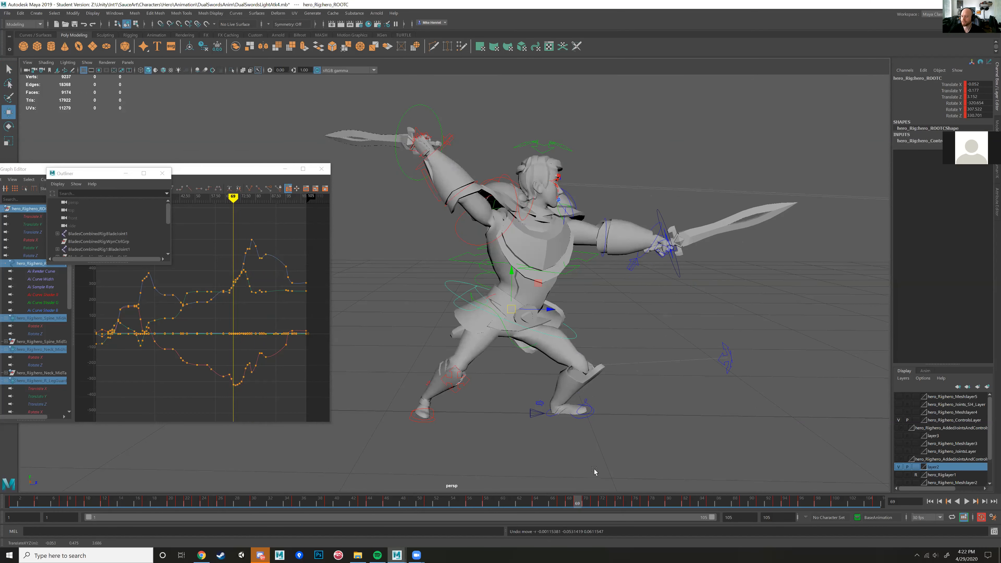
Step: Advance the animation to frame 71 and select the top spine IK control
mouse_move(576, 506)
left_mouse_down()
mouse_move(535, 503)
mouse_move(669, 502)
mouse_move(602, 502)
mouse_move(584, 479)
left_mouse_up()
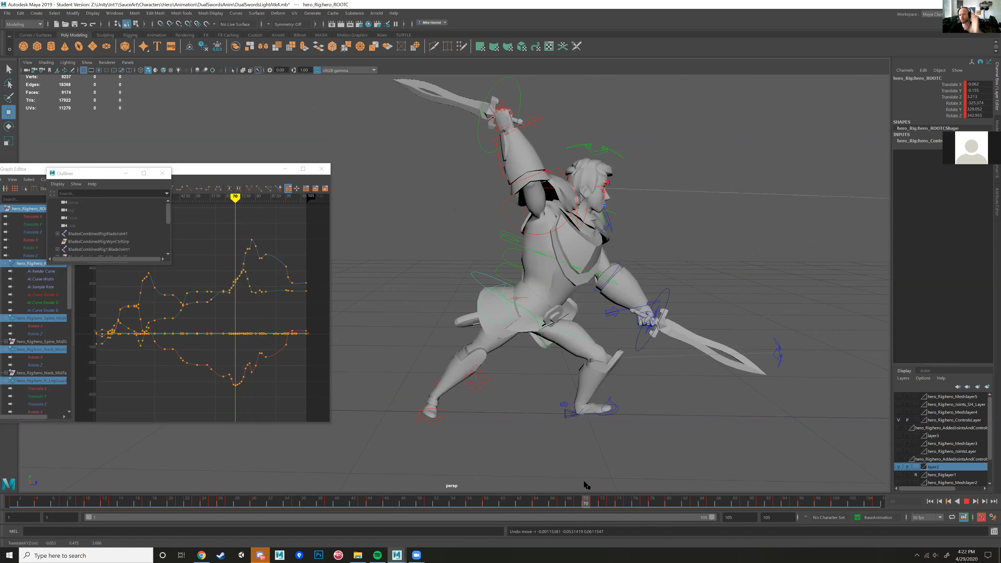
mouse_move(583, 480)
left_mouse_down()
mouse_move(685, 475)
mouse_move(642, 484)
mouse_move(589, 479)
mouse_move(648, 474)
mouse_move(594, 475)
left_mouse_up()
left_click(549, 225)
left_click_drag(528, 240, 469, 296, "alt")
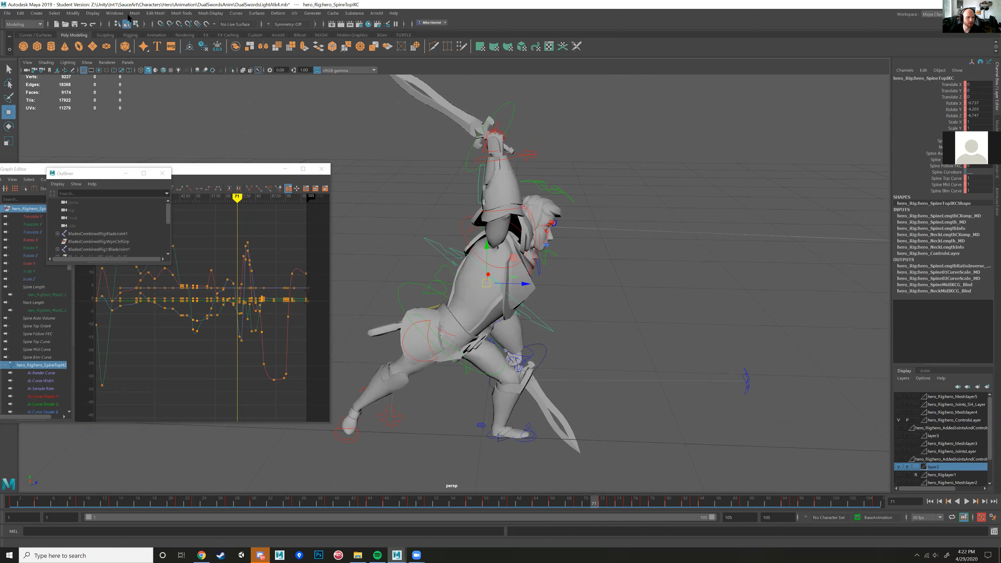
Step: Switch to the Animation toolset and create an editable motion trail for the top spine control
left_click(23, 25)
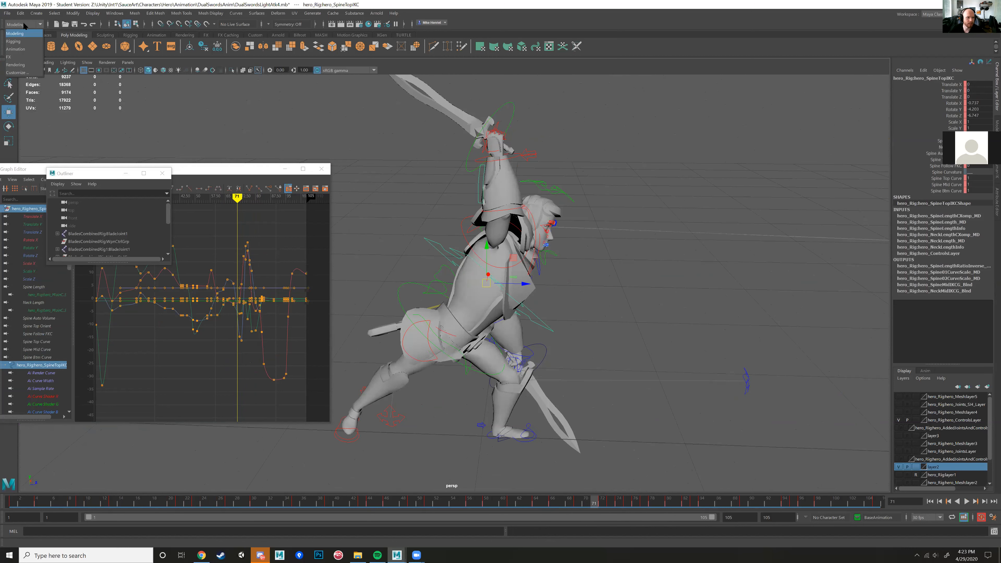
left_click(18, 49)
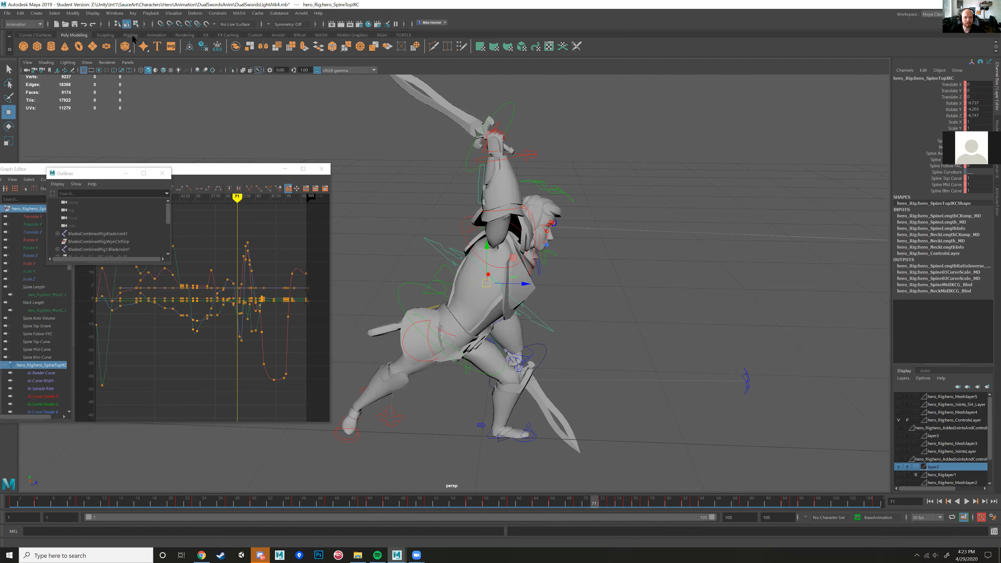
left_click(176, 14)
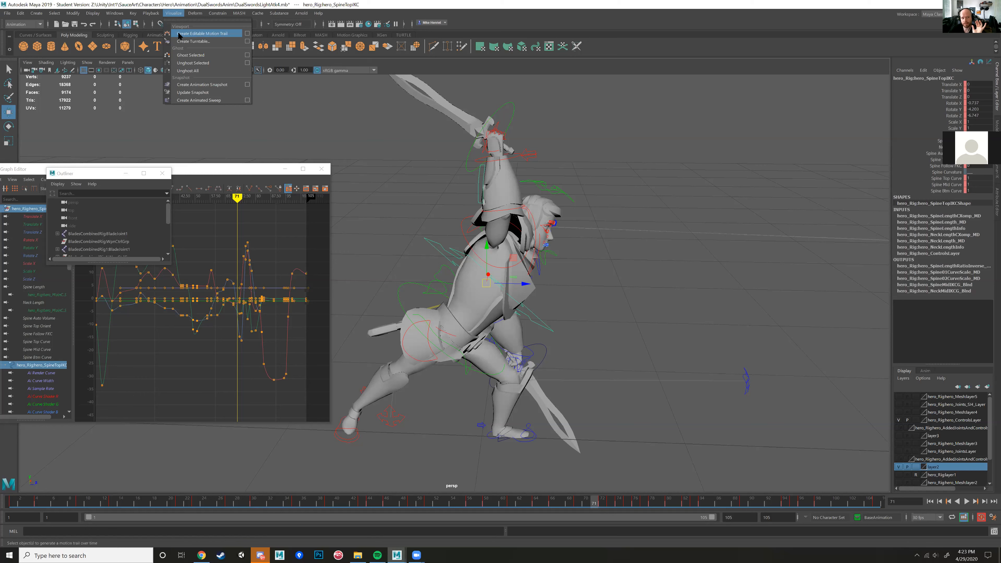
left_click(179, 34)
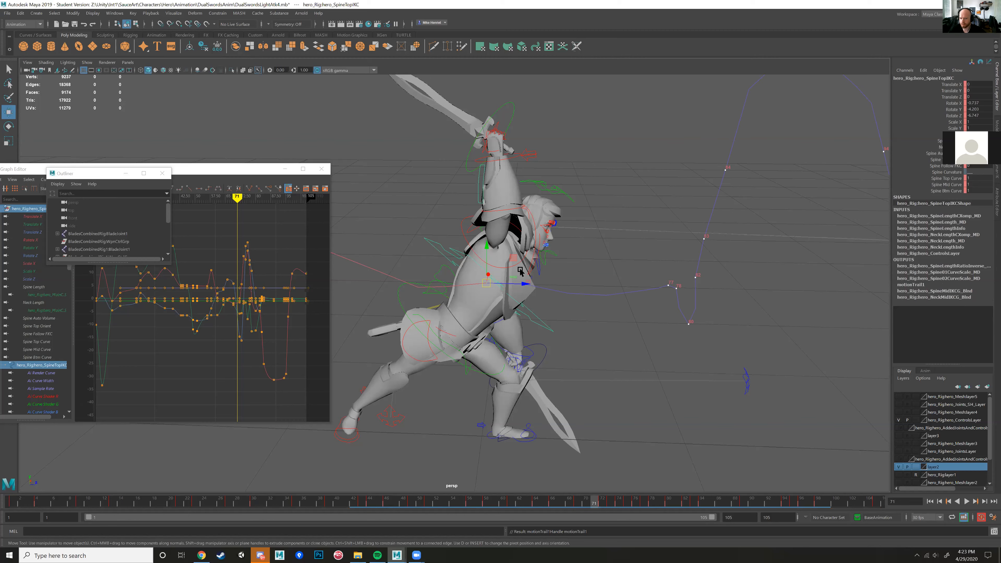
Step: Examine the spine control's motion trail from several angles along its whole path
left_click_drag(522, 270, 489, 282, "alt")
middle_click_drag(490, 281, 526, 264, "alt")
scroll(526, 271, "up", 2)
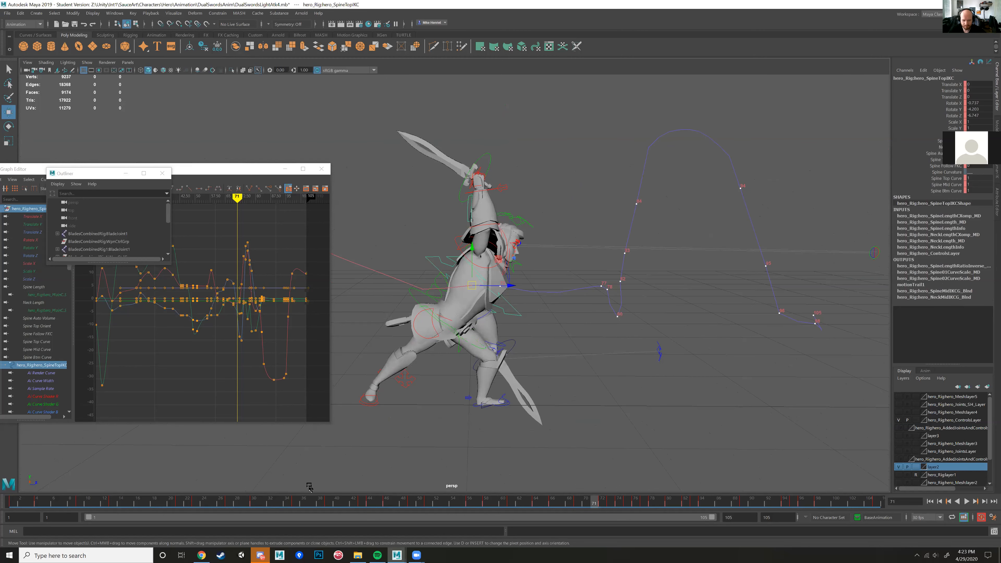
left_click_drag(459, 282, 645, 303, "alt")
left_click_drag(576, 305, 556, 290, "alt")
left_click_drag(431, 331, 574, 370, "alt")
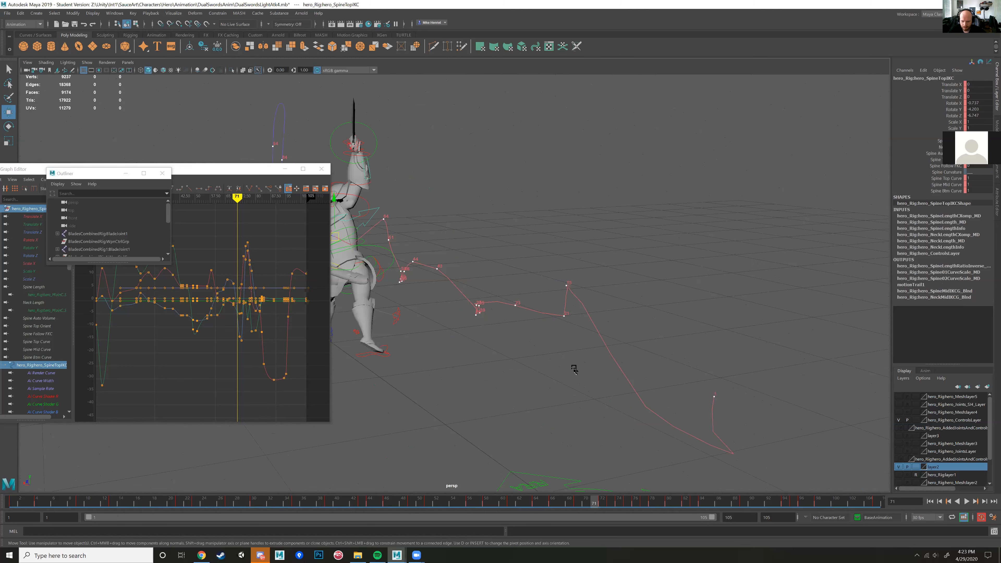
mouse_move(576, 303)
left_mouse_down("alt")
mouse_move(503, 311)
mouse_move(620, 313)
left_mouse_up("alt")
middle_click_drag(774, 350, 677, 346, "alt")
middle_click_drag(596, 330, 508, 324, "alt")
Step: Compare the torso pose with the motion trail at frames 77 and 78, then scrub ahead through the following frames
left_click_drag(610, 507, 644, 493)
left_click_drag(644, 407, 650, 387, "alt")
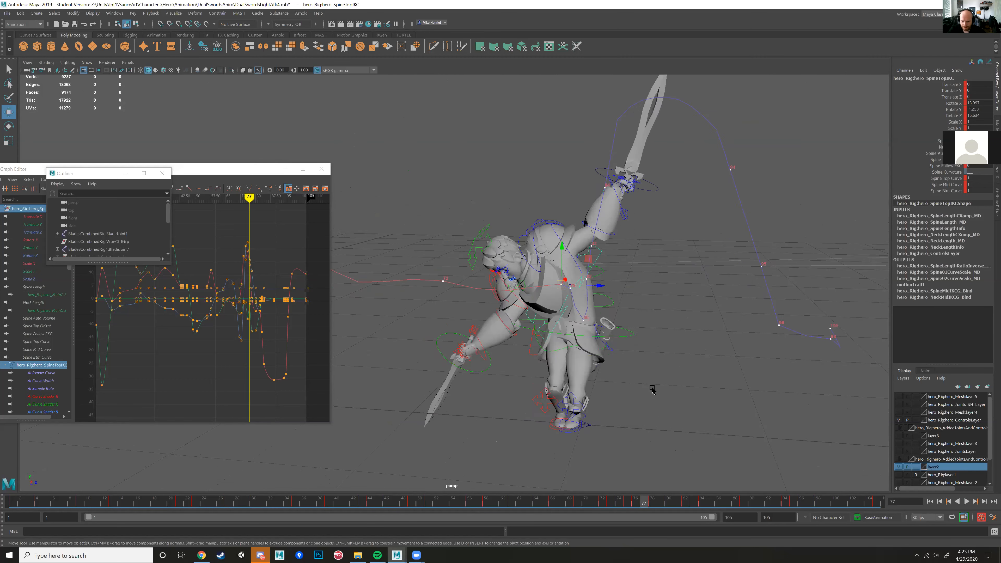
middle_click_drag(650, 386, 545, 373, "alt")
left_click_drag(546, 373, 553, 370, "alt")
right_click_drag(554, 373, 552, 393, "alt")
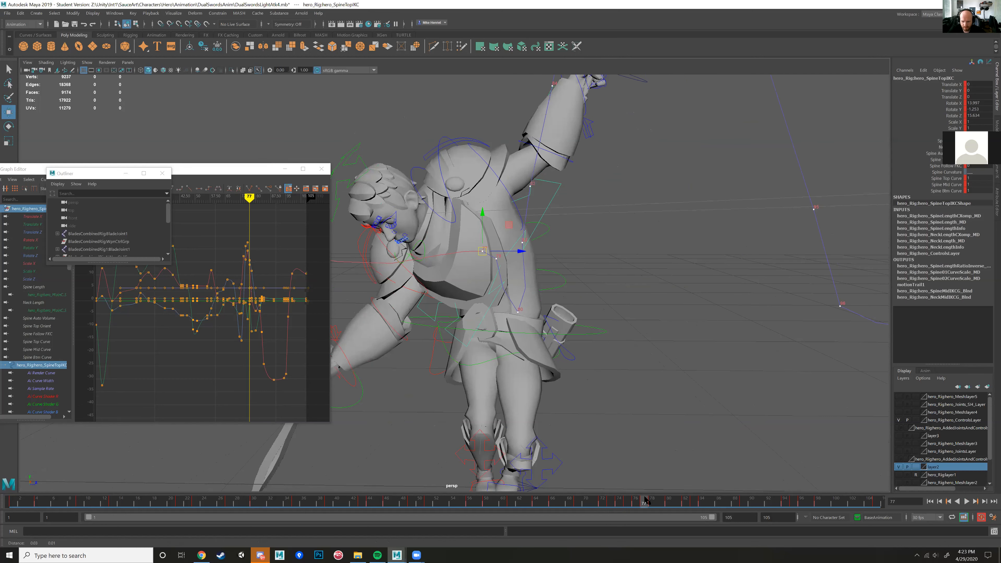
left_click(652, 504)
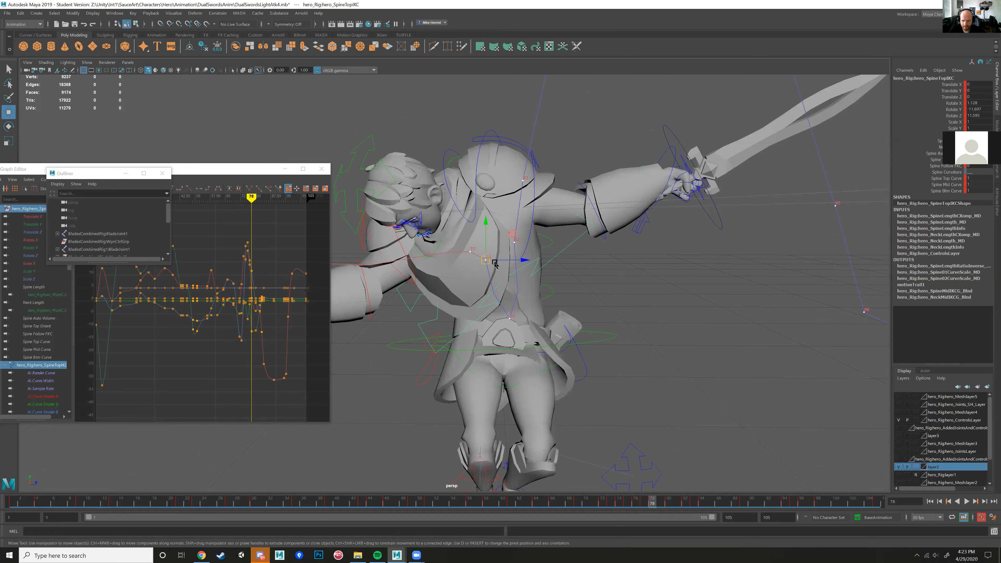
left_click_drag(652, 502, 709, 494)
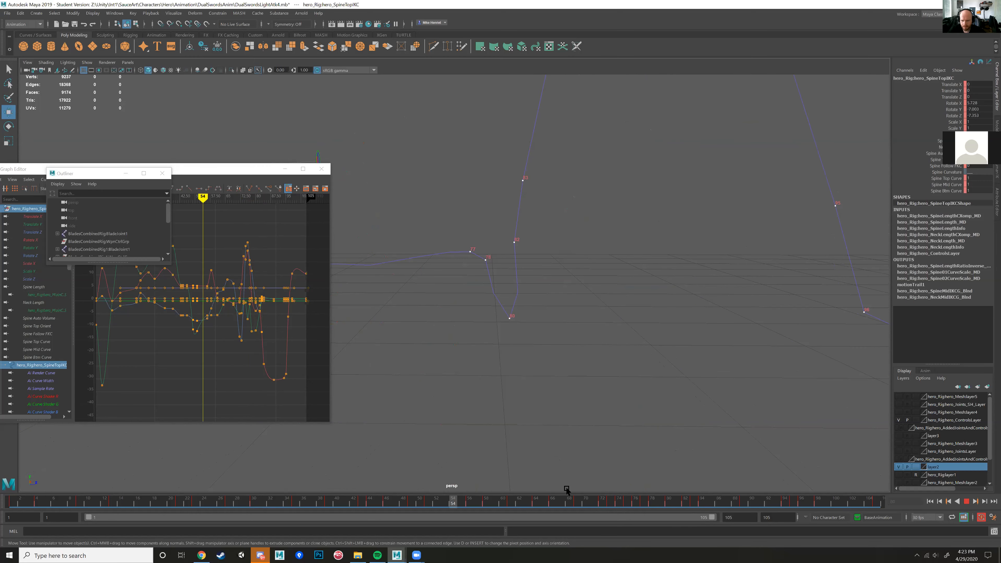
Step: Play back the animation to review how the torso travels along the motion trail, stopping at frame 77
left_click(966, 502)
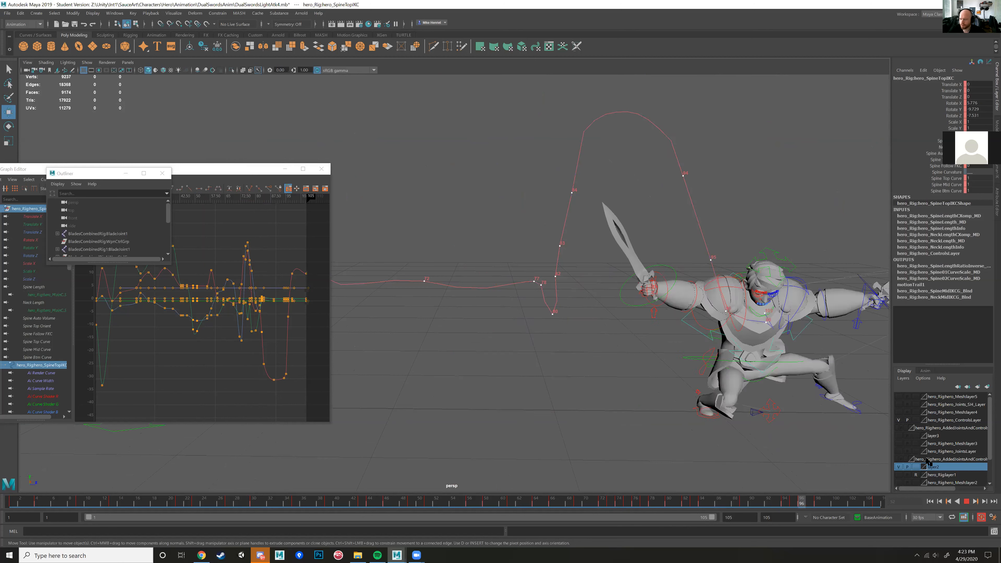
left_click(966, 502)
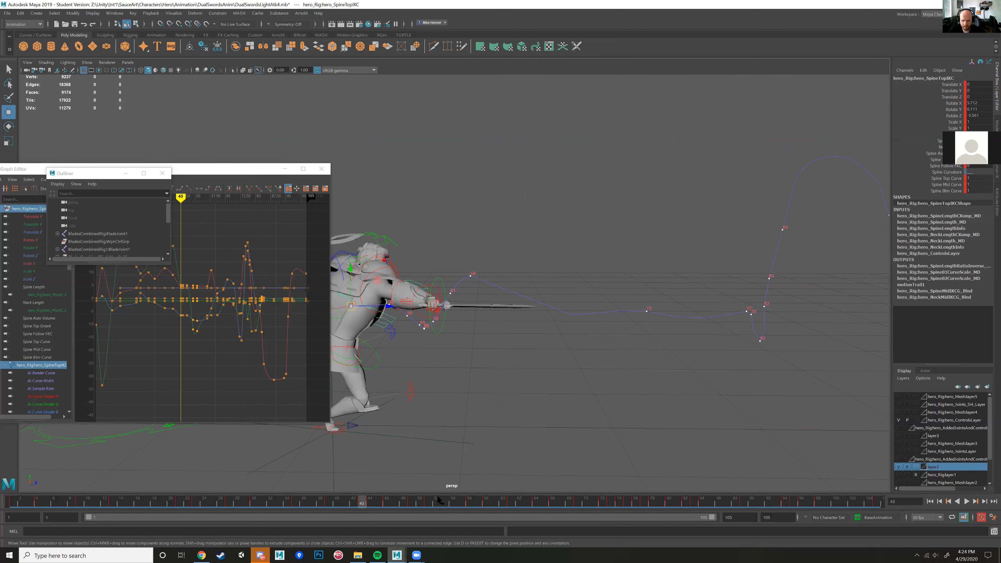
key("alt+v")
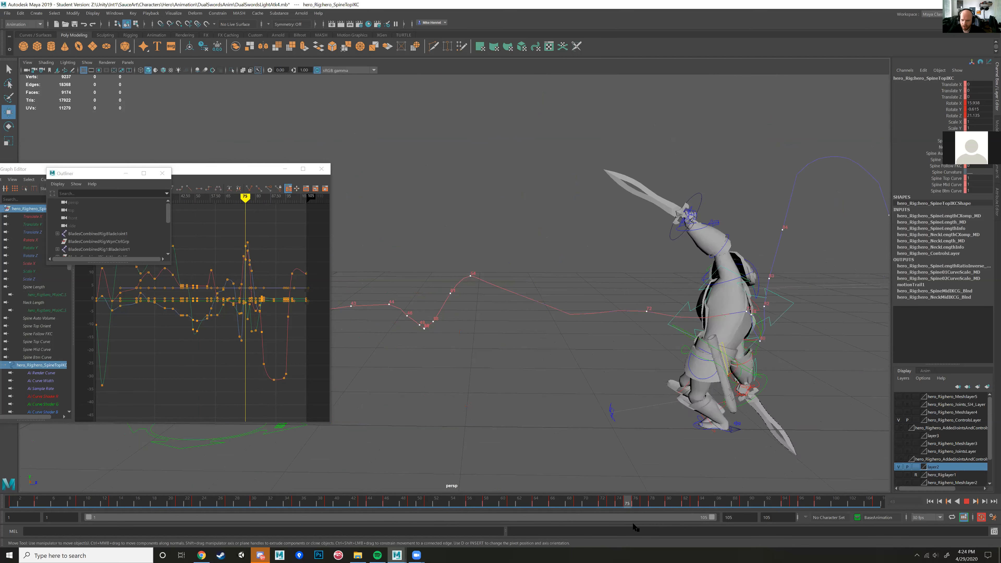
left_click_drag(640, 525, 645, 526)
Step: Select both spine FK controls, Spine02 and Spine01, at frame 77
left_click_drag(615, 469, 581, 455, "alt")
middle_click_drag(580, 455, 442, 426, "alt")
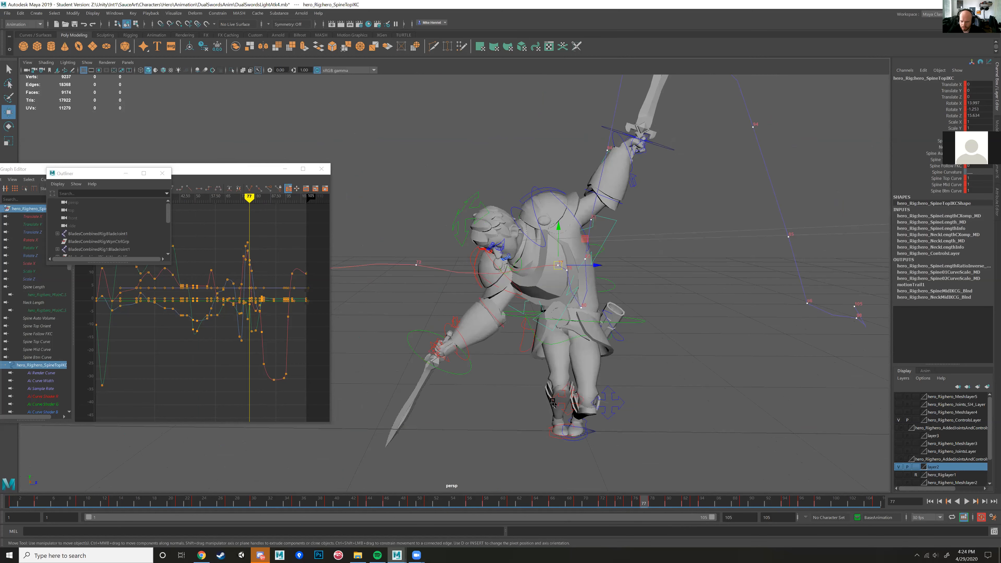
right_click_drag(441, 426, 499, 395, "alt")
left_click_drag(500, 395, 528, 248, "alt")
left_click(510, 271)
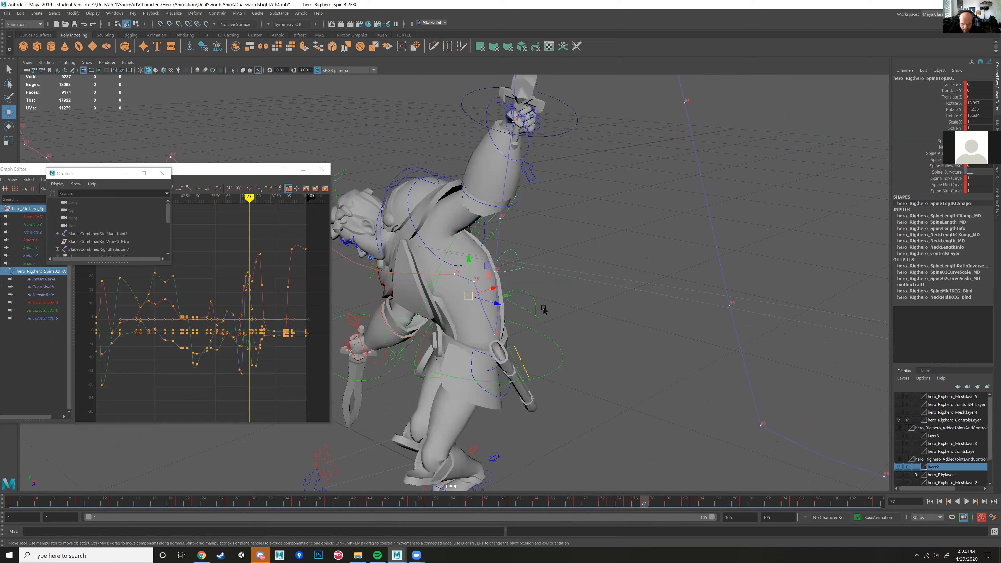
left_click(536, 305, "shift")
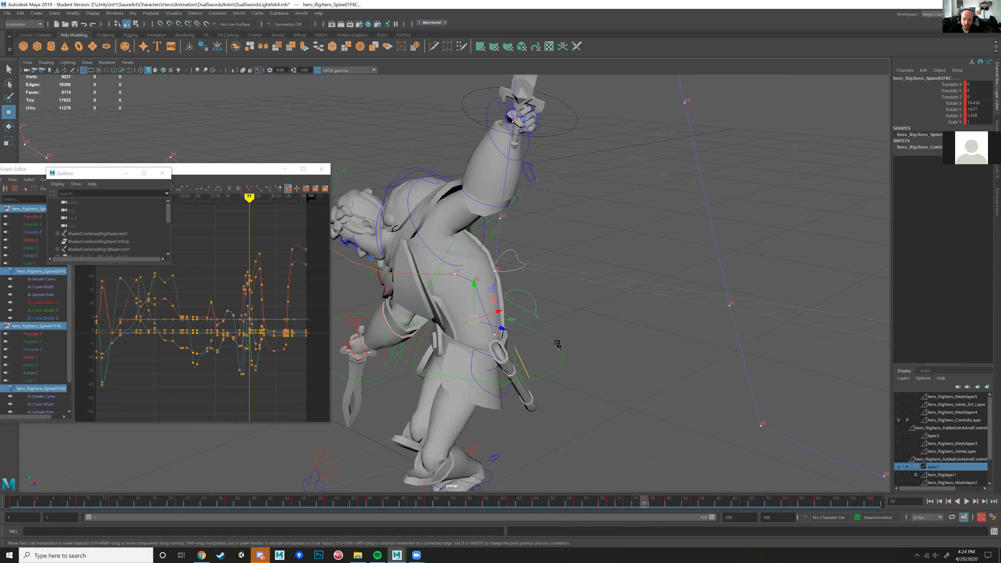
Step: Try lowering all of the two spine FK controls' keys at frame 77 in the graph and undo it
scroll(260, 327, "up", 5)
middle_click_drag(260, 327, 208, 314, "alt")
right_click_drag(208, 317, 275, 315, "alt")
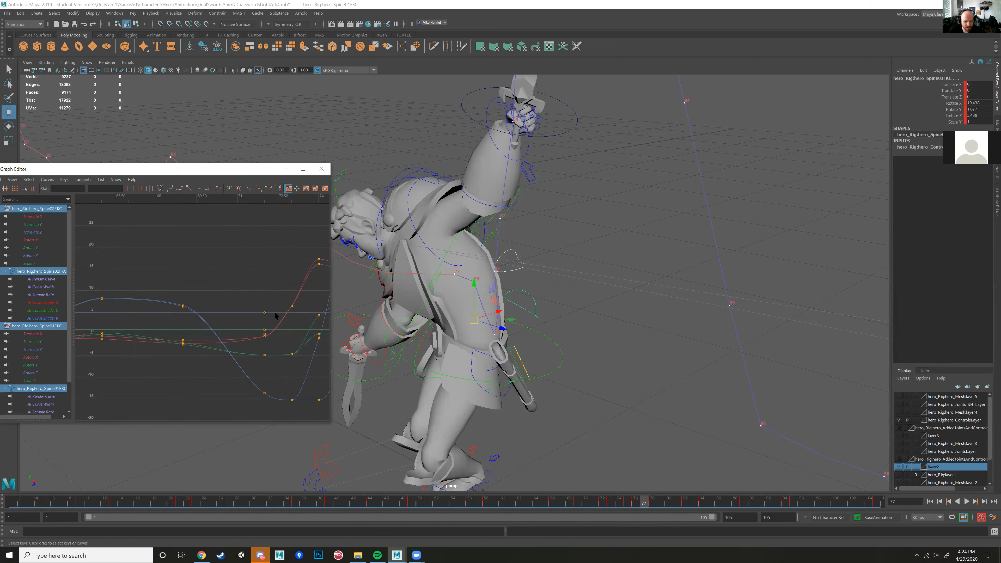
middle_click_drag(275, 316, 151, 306, "alt")
left_click_drag(268, 221, 293, 379)
middle_click_drag(285, 363, 281, 382, "shift")
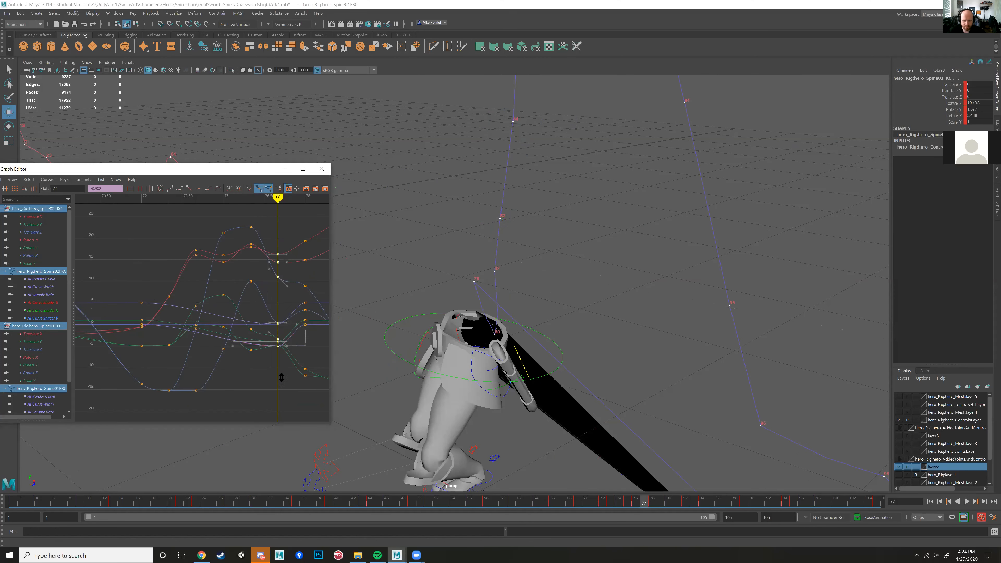
key("ctrl+z")
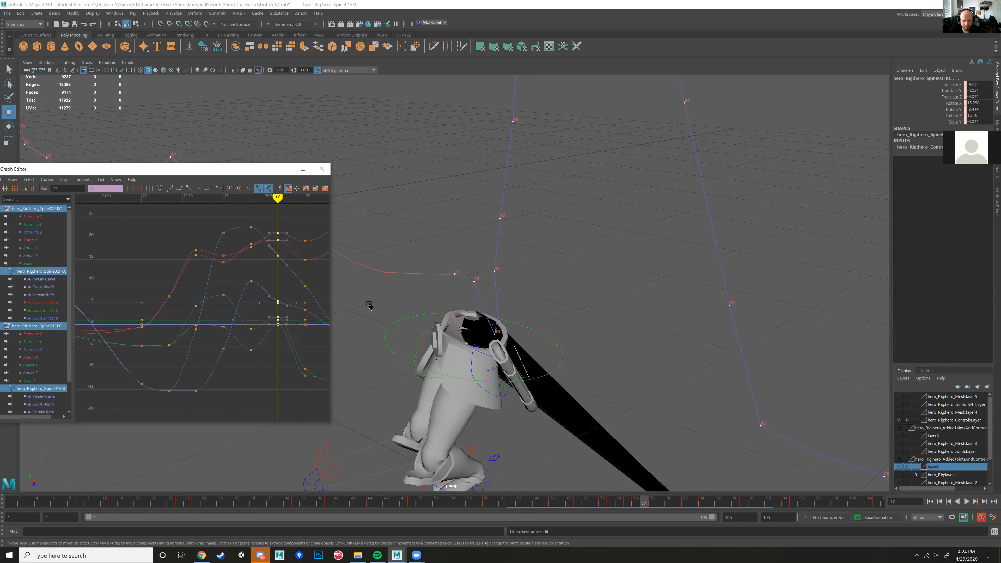
Step: Try shifting the spine FK controls' frame 77 keys down by about 1.8, inspect the deformed body, and undo the shift
middle_click_drag(280, 363, 278, 371, "shift")
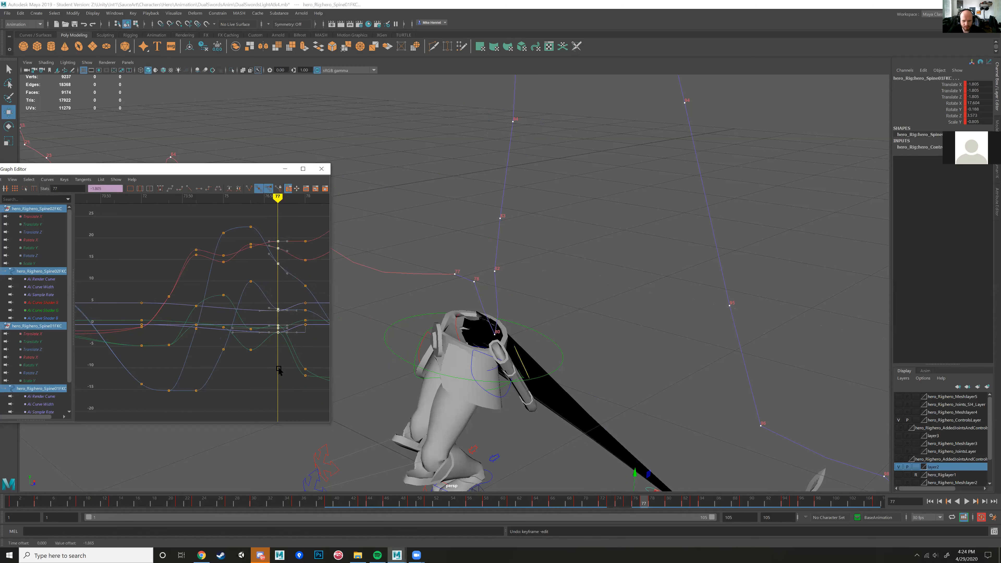
left_click_drag(552, 402, 567, 427, "alt")
right_click_drag(568, 427, 492, 430, "alt")
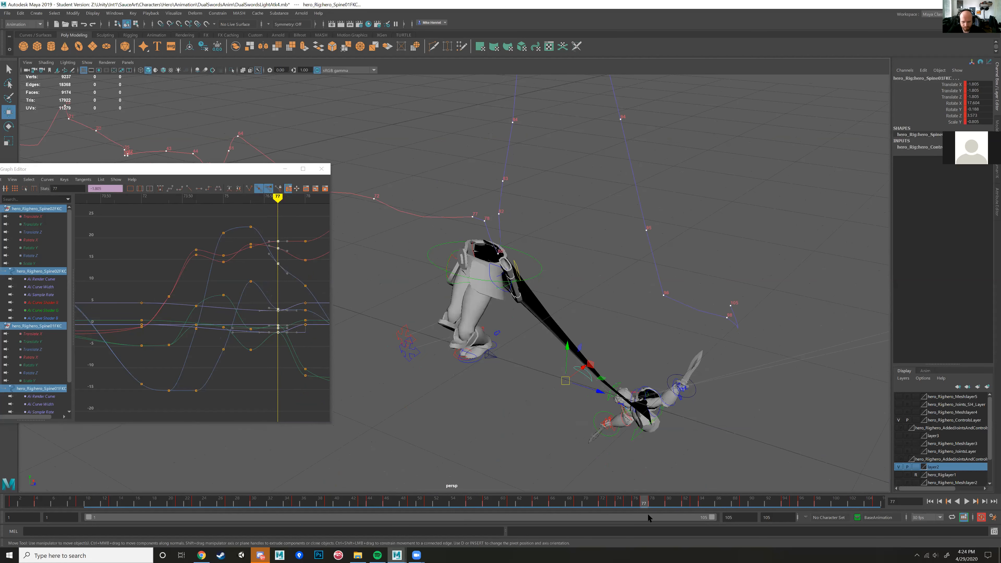
left_click_drag(611, 507, 645, 504)
key("ctrl+z")
scroll(518, 347, "up", 1)
scroll(451, 259, "up", 1)
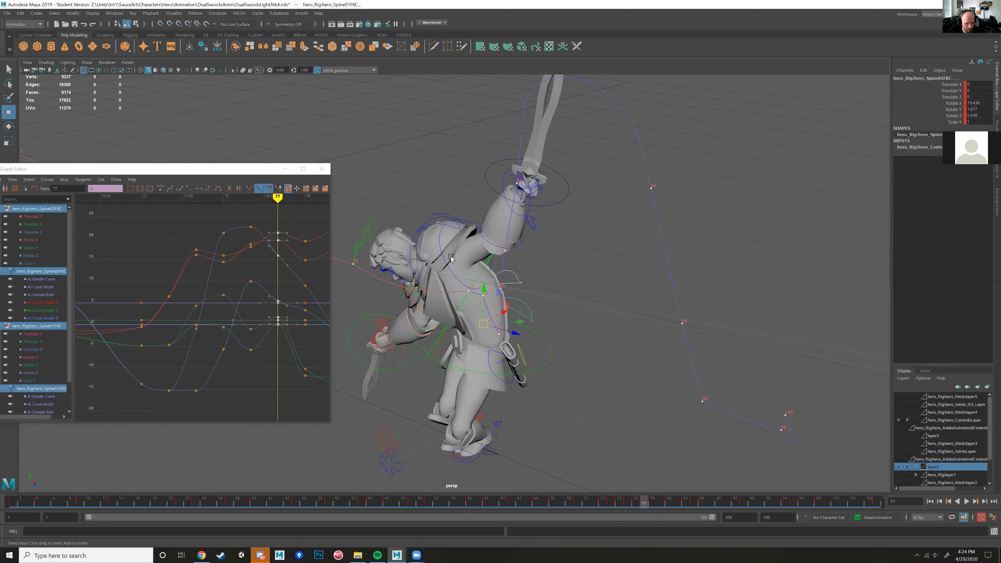
Step: Add the top spine control to the selection, try rotating the spine controls together at frame 77, and undo the rotation
left_click(458, 309)
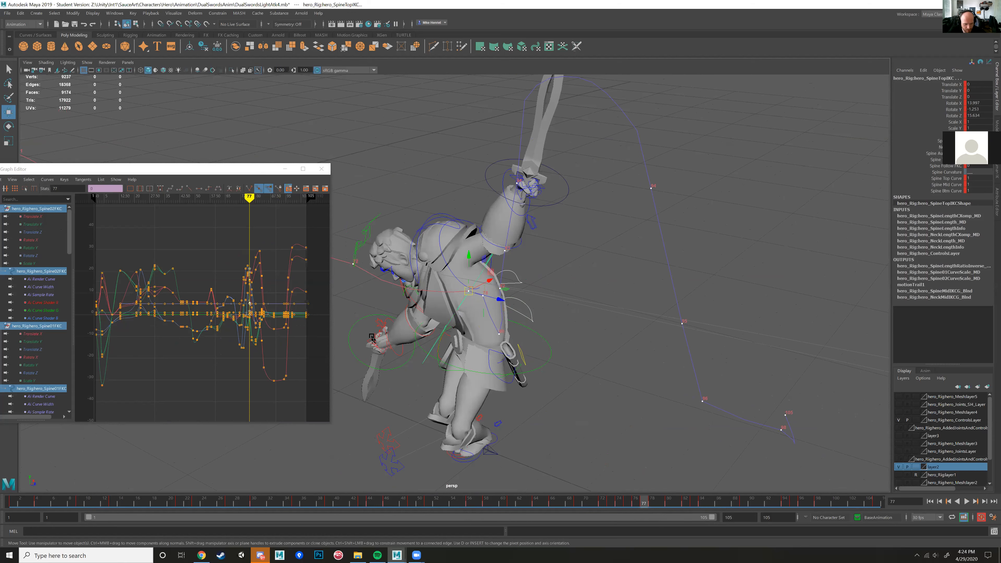
scroll(271, 290, "up", 3)
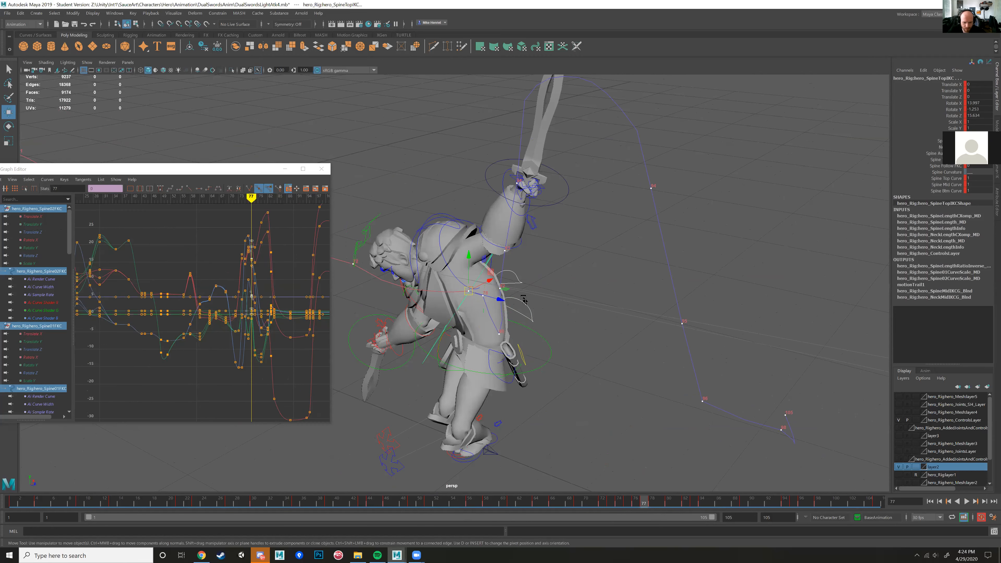
key("e")
left_click_drag(489, 279, 422, 318)
key("ctrl+z")
key("ctrl+z")
key("ctrl+z")
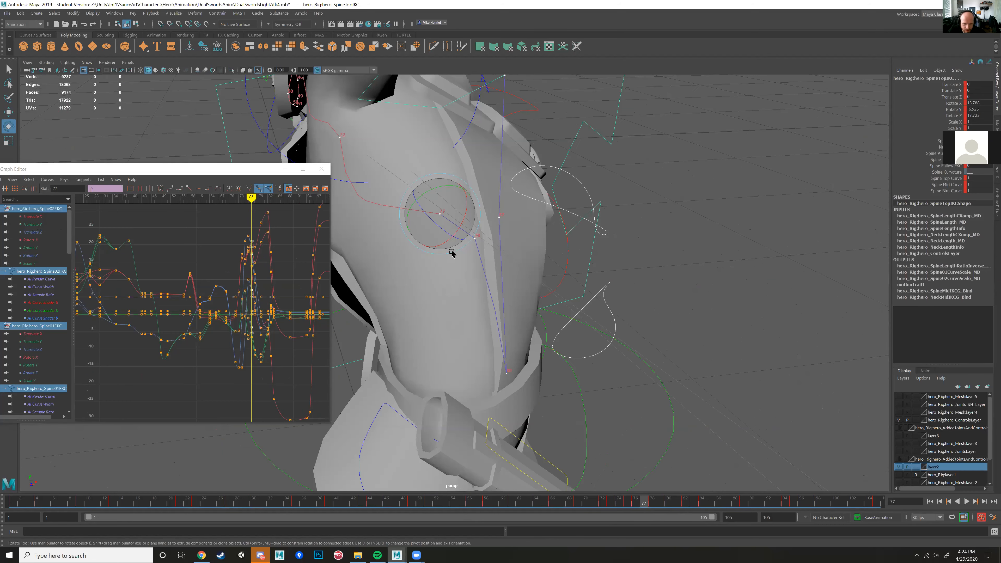
middle_click_drag(465, 294, 475, 327, "alt")
scroll(475, 327, "up", 3)
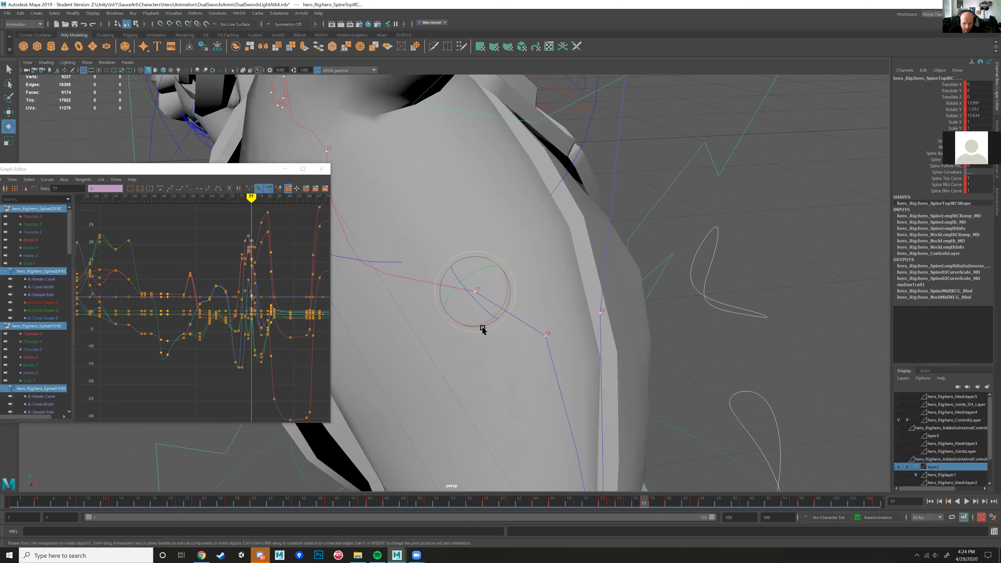
Step: Try another small rotation of the selected spine controls at frame 77 and undo it
left_click_drag(487, 330, 488, 329)
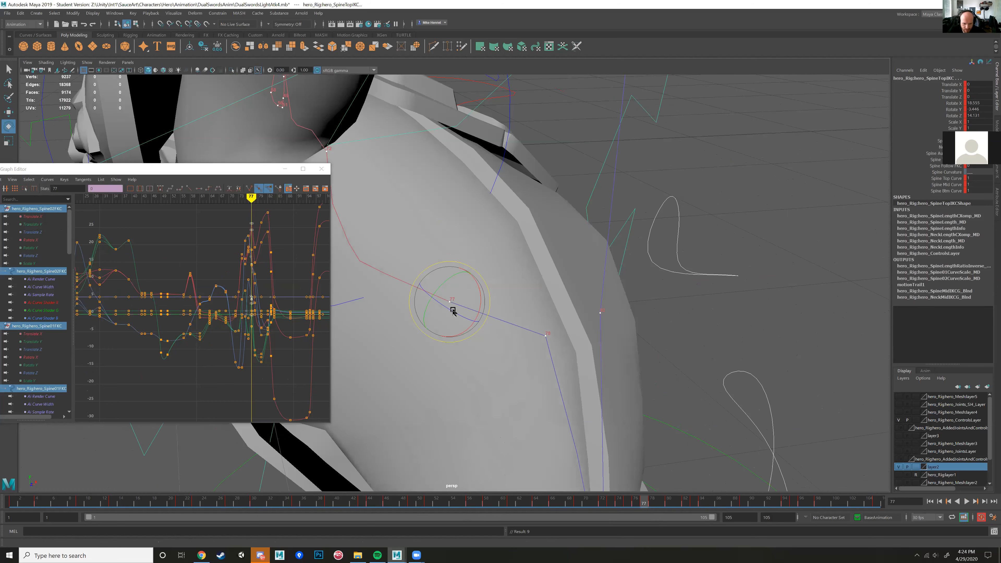
key("ctrl+z")
Step: Go back key by key from frame 77 to frame 72 and inspect the hero's upper-body pose from several angles
left_click_drag(460, 335, 556, 358, "alt")
key("comma")
key("comma")
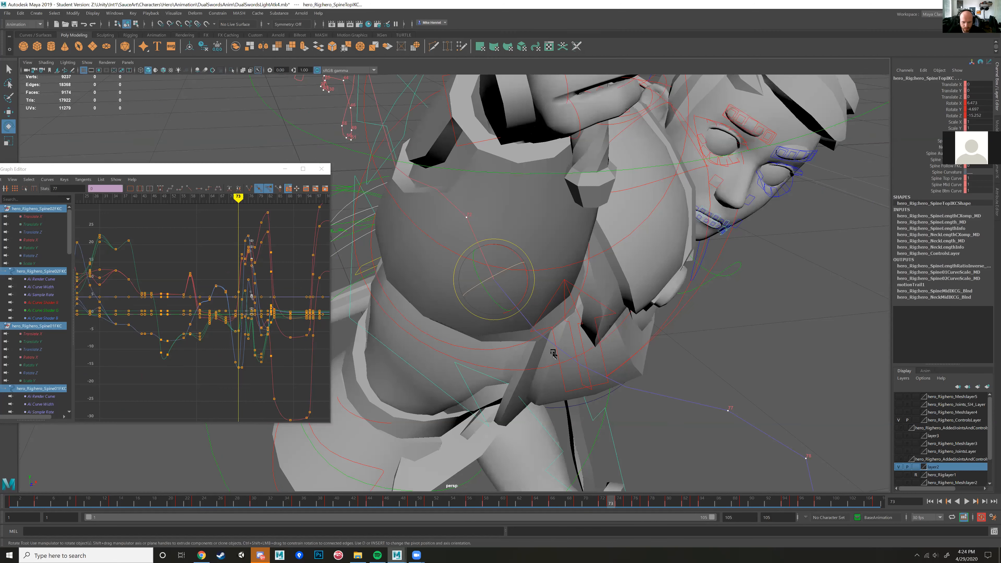
key("comma")
left_click_drag(478, 223, 368, 109)
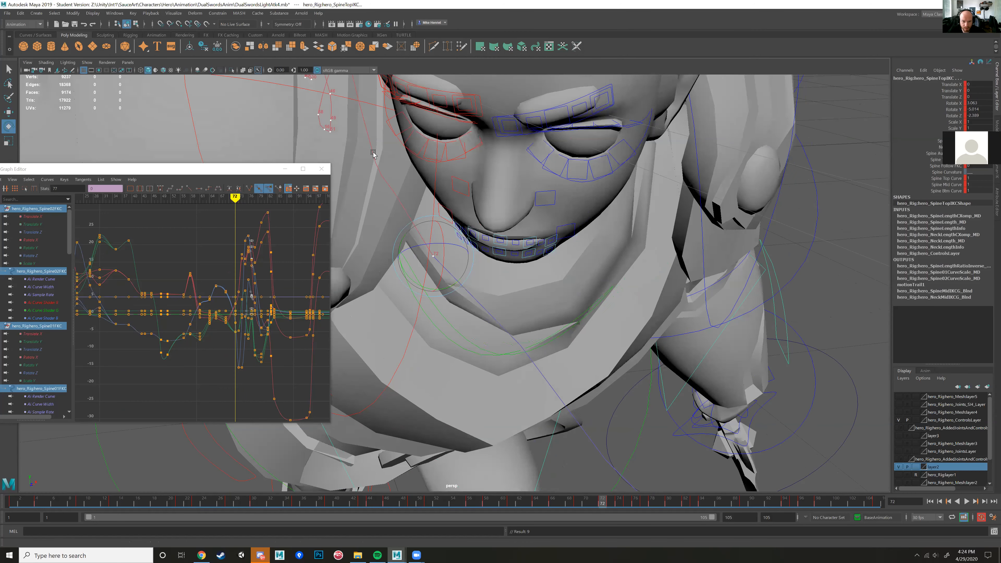
right_click_drag(549, 330, 481, 290, "alt")
left_click_drag(482, 291, 393, 210, "alt")
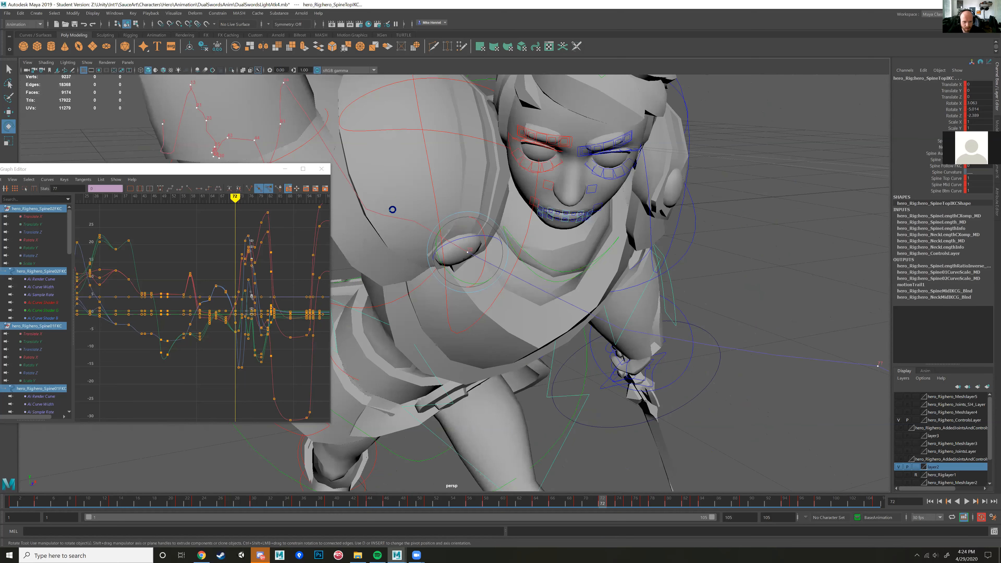
Step: Undo the recent edits to the spine controls' rotations
key("ctrl+z")
key("ctrl+z")
key("ctrl+z")
key("ctrl+z")
key("ctrl+z")
key("ctrl+z")
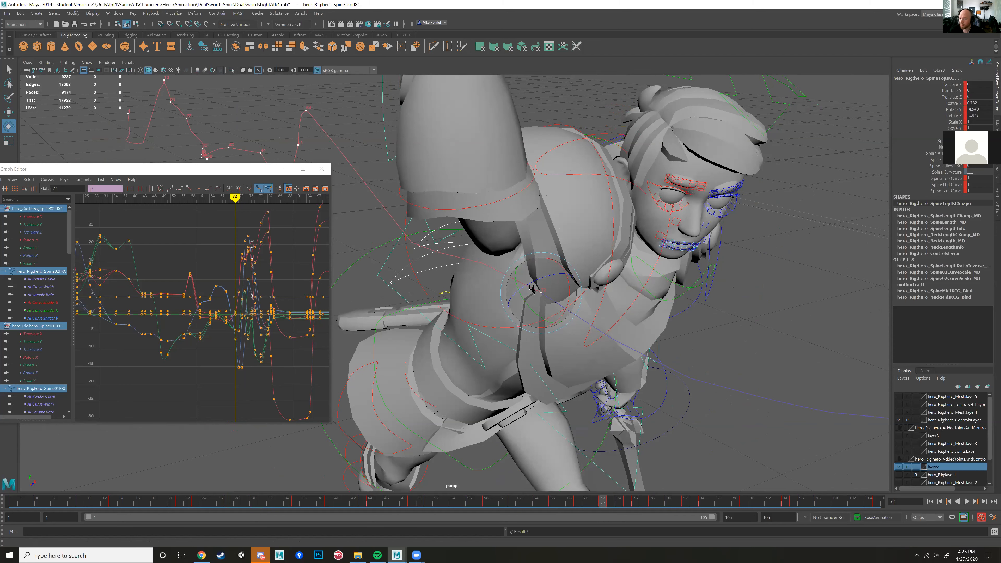
Step: Select the top spine control's motion trail in the viewport and delete it
scroll(631, 248, "down", 5)
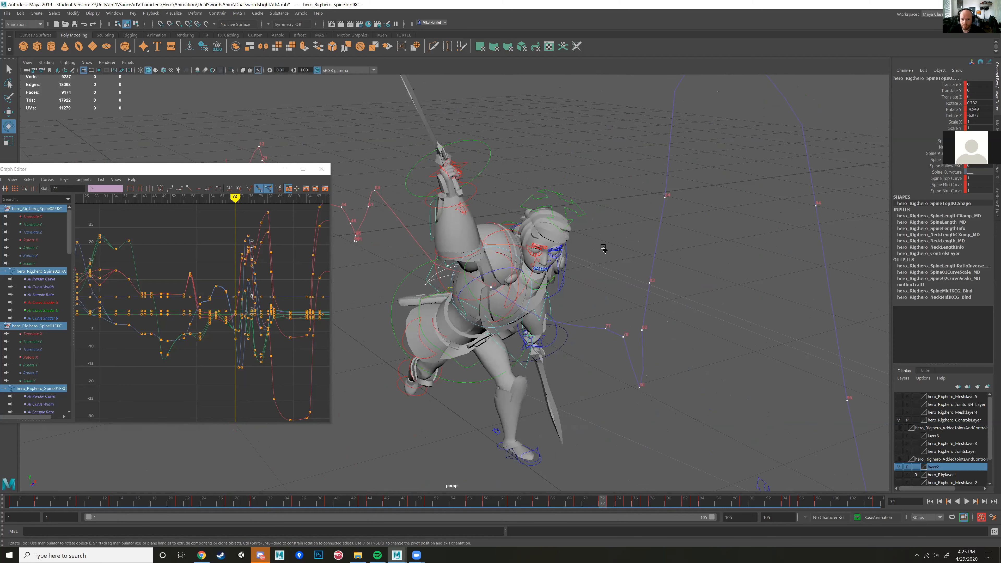
scroll(552, 245, "up", 3)
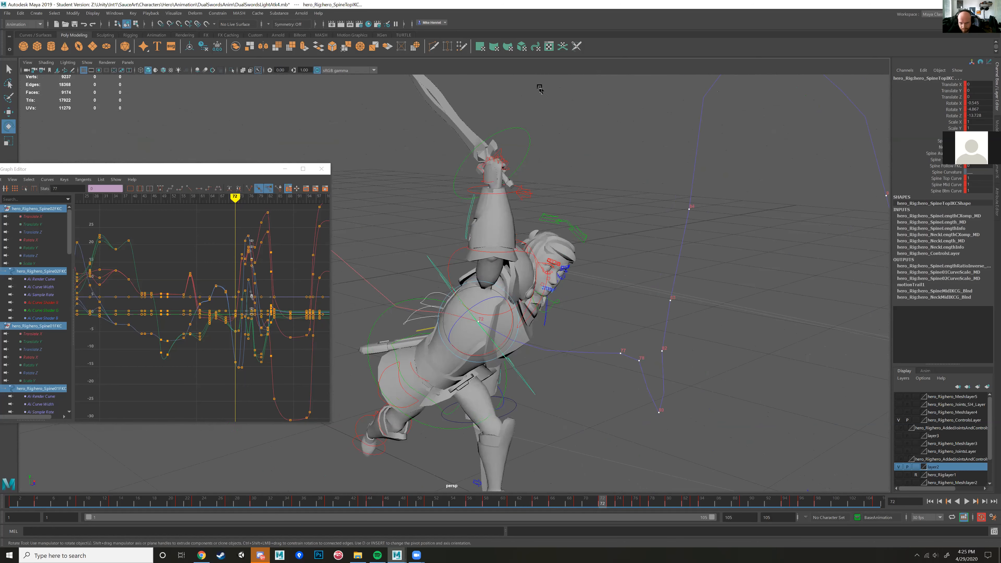
scroll(508, 162, "up", 2)
left_click(762, 333)
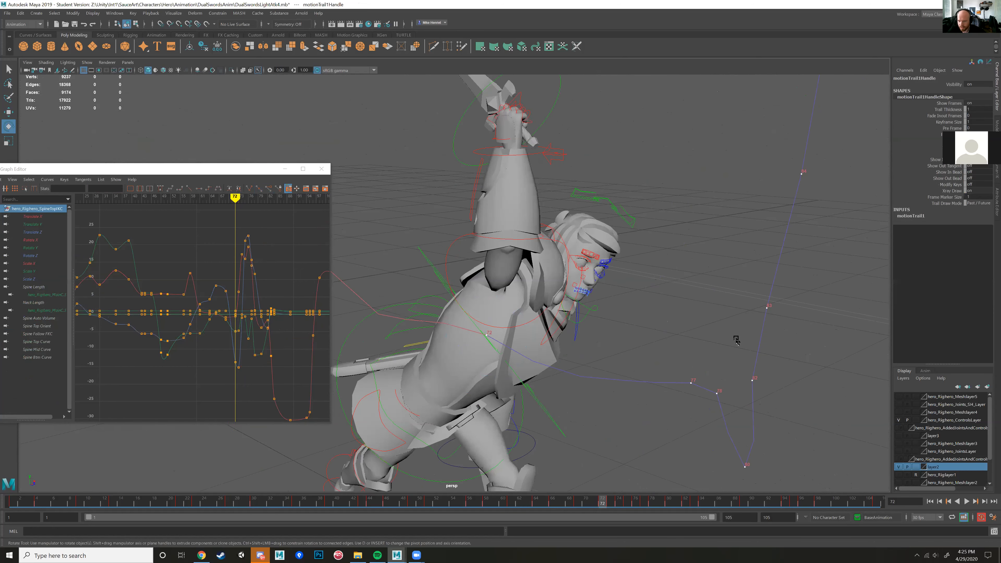
scroll(736, 340, "down", 1)
right_click_drag(657, 319, 640, 318)
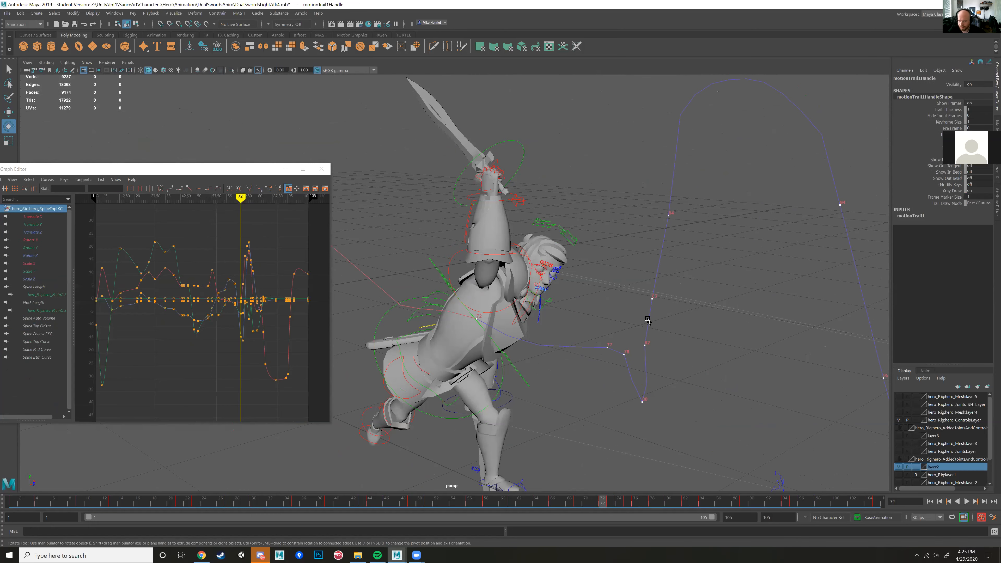
key("Delete")
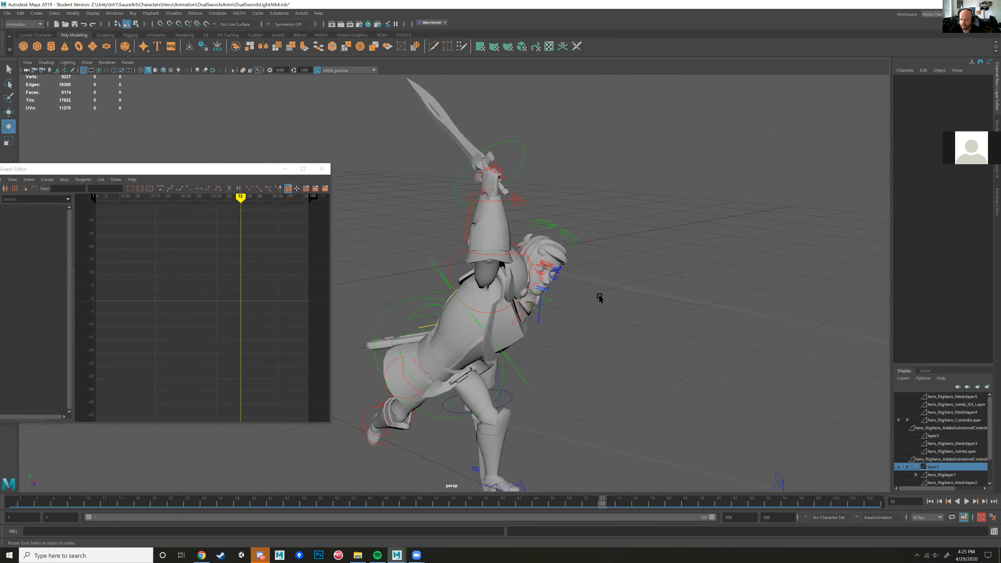
Step: Select the hero's right wrist FK control and create an editable motion trail for it
scroll(559, 247, "down", 1)
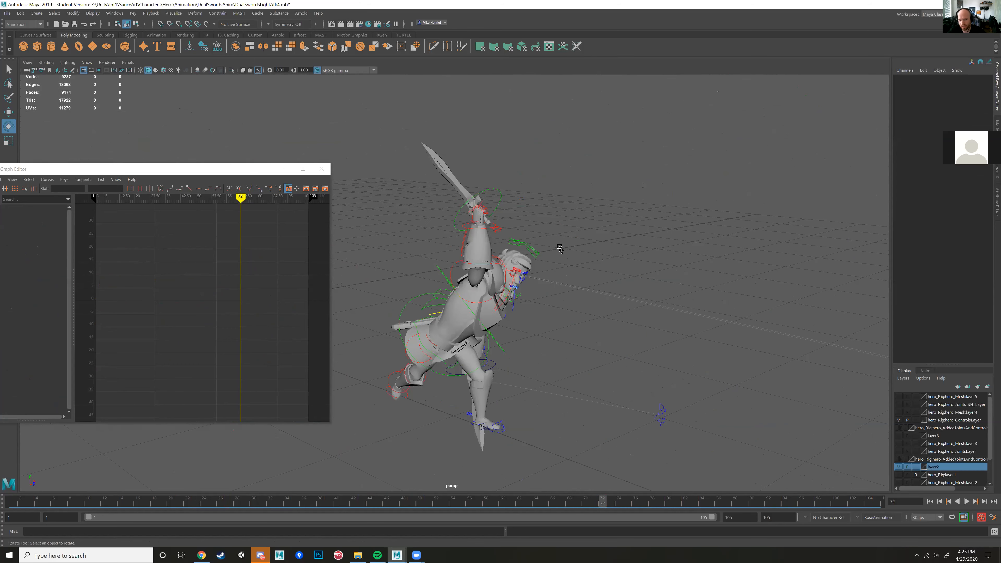
scroll(559, 248, "up", 3)
left_click_drag(560, 249, 477, 262, "alt")
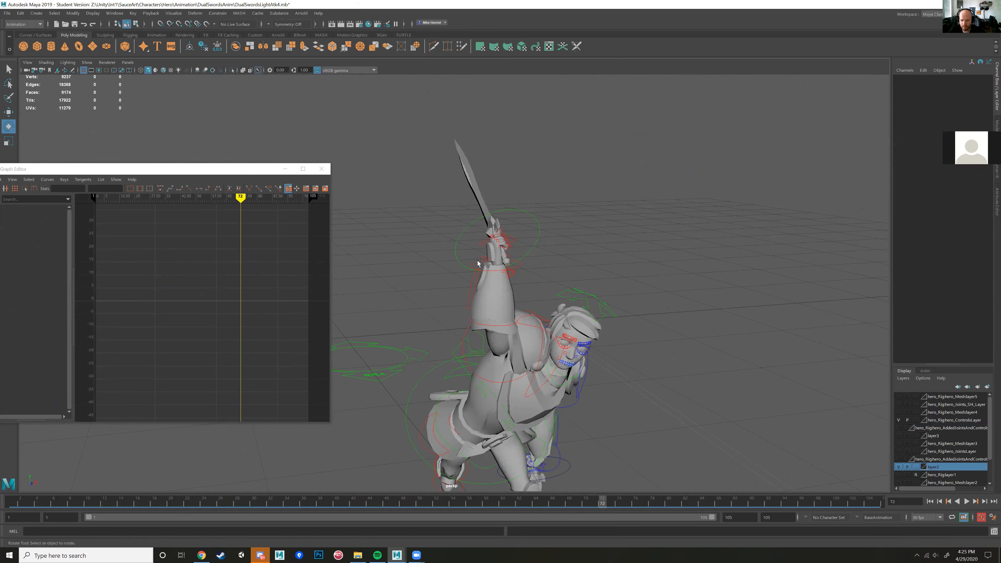
left_click(477, 263)
left_click_drag(477, 262, 376, 209, "alt")
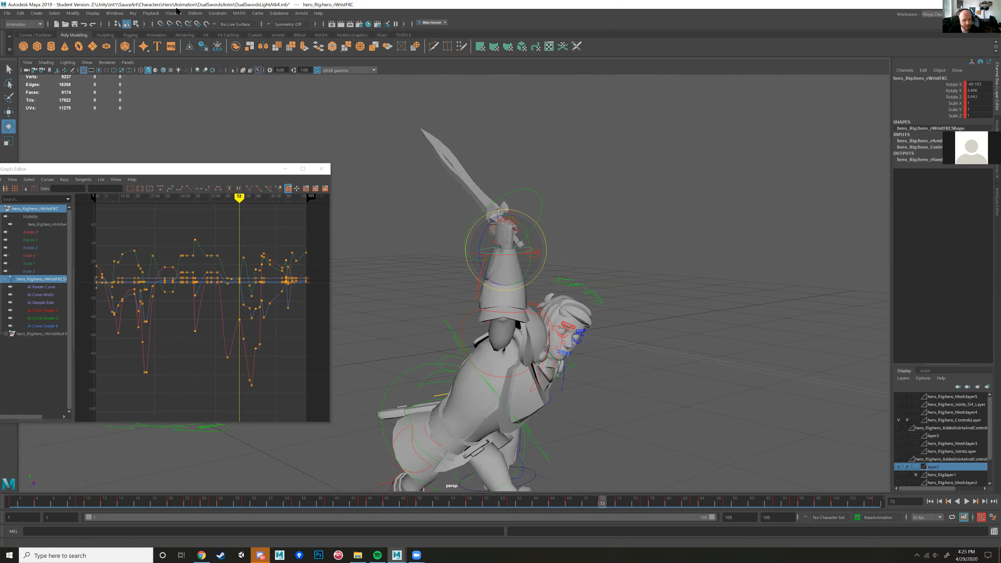
left_click(175, 13)
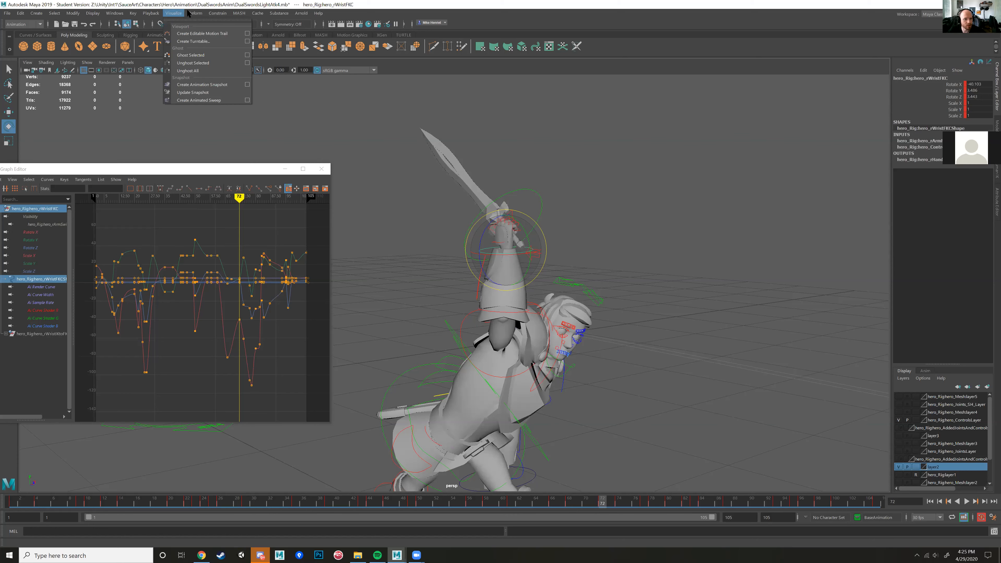
left_click(202, 33)
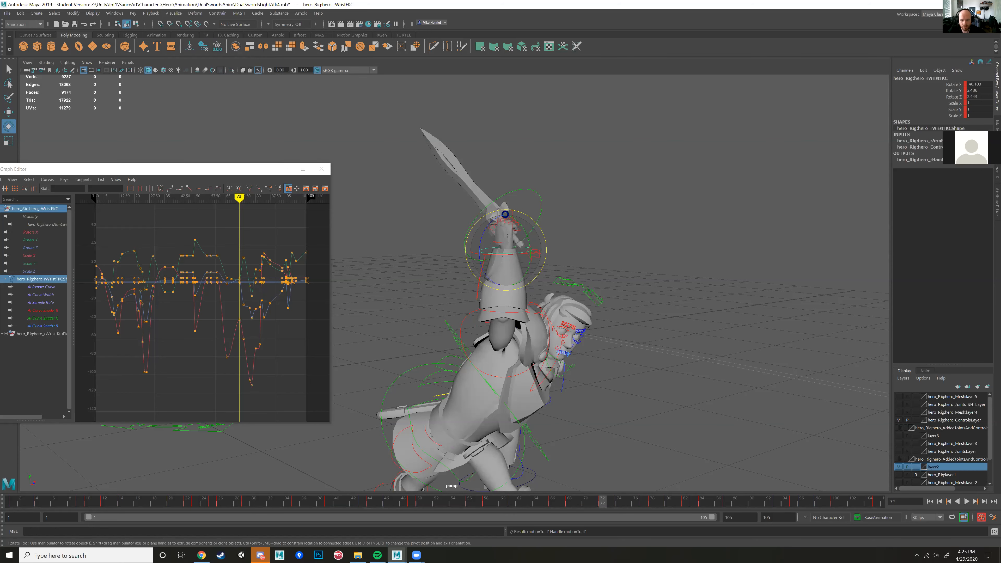
Step: Play the animation around frames 68 to 72 to review the right wrist's path against its motion trail
mouse_move(527, 278)
left_mouse_down("alt")
mouse_move(585, 282)
mouse_move(549, 301)
mouse_move(518, 346)
mouse_move(537, 317)
mouse_move(540, 273)
left_mouse_up("alt")
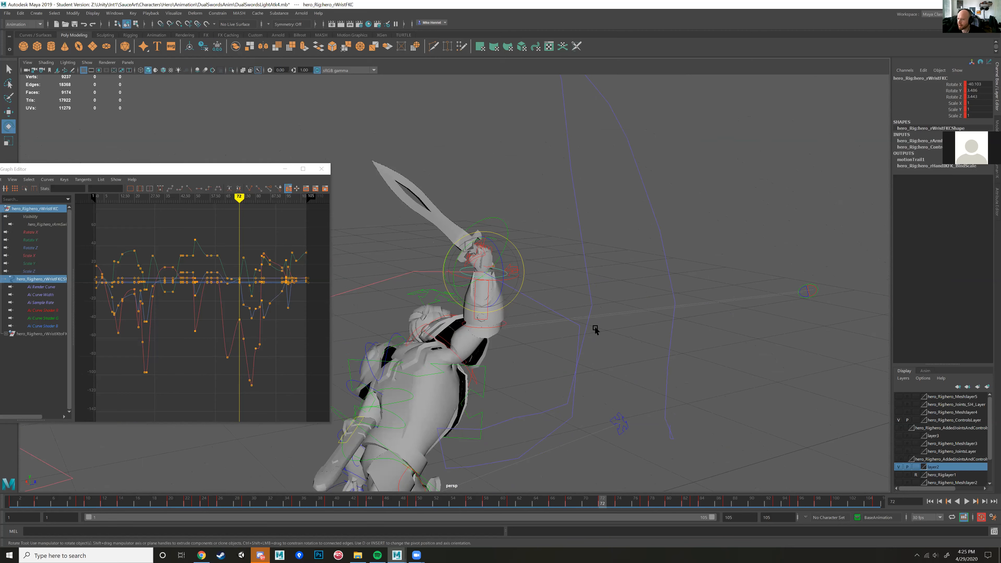
mouse_move(585, 330)
left_mouse_down("alt")
mouse_move(596, 336)
mouse_move(547, 320)
mouse_move(568, 289)
mouse_move(519, 319)
mouse_move(656, 320)
mouse_move(586, 327)
left_mouse_up("alt")
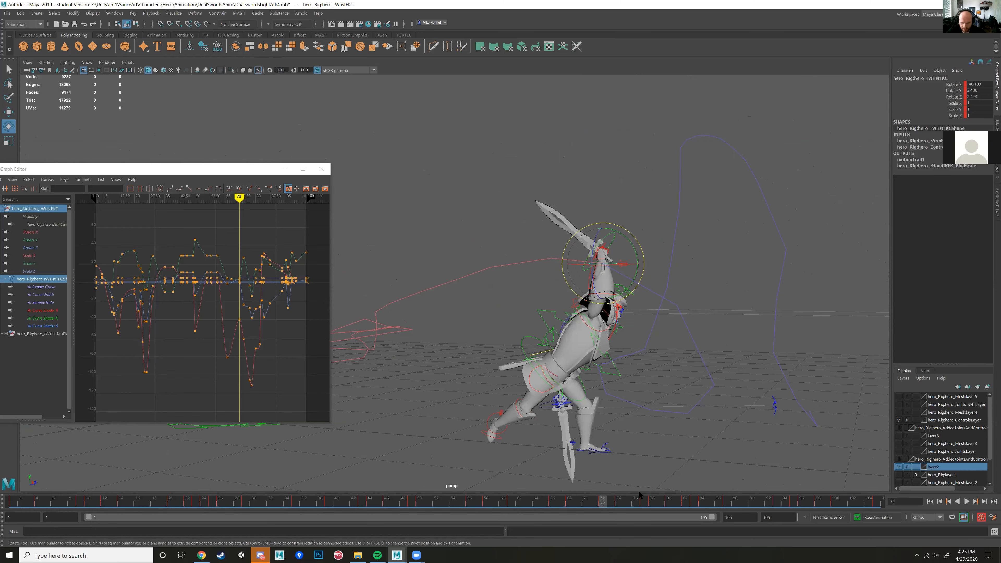
key("alt+v")
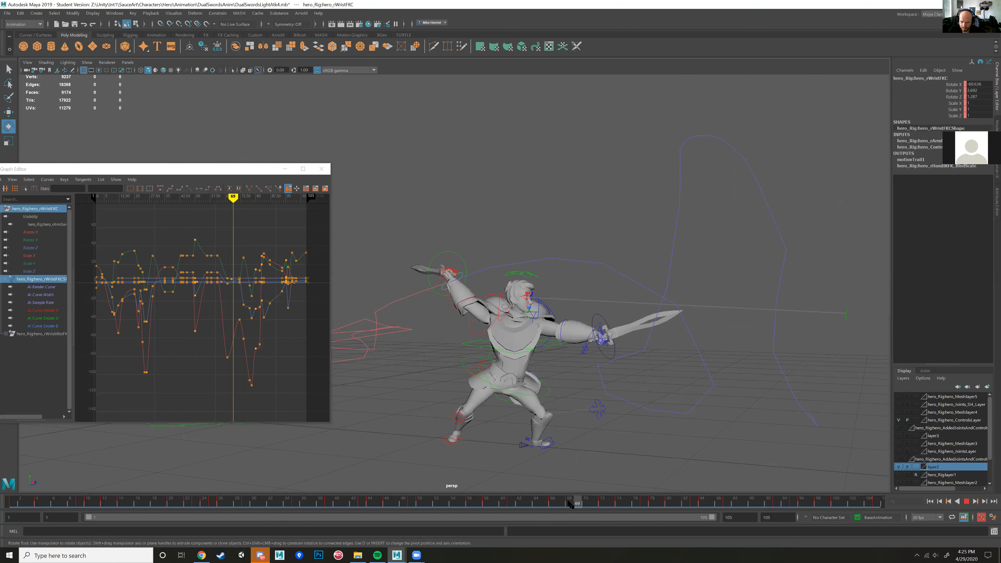
key("alt+v")
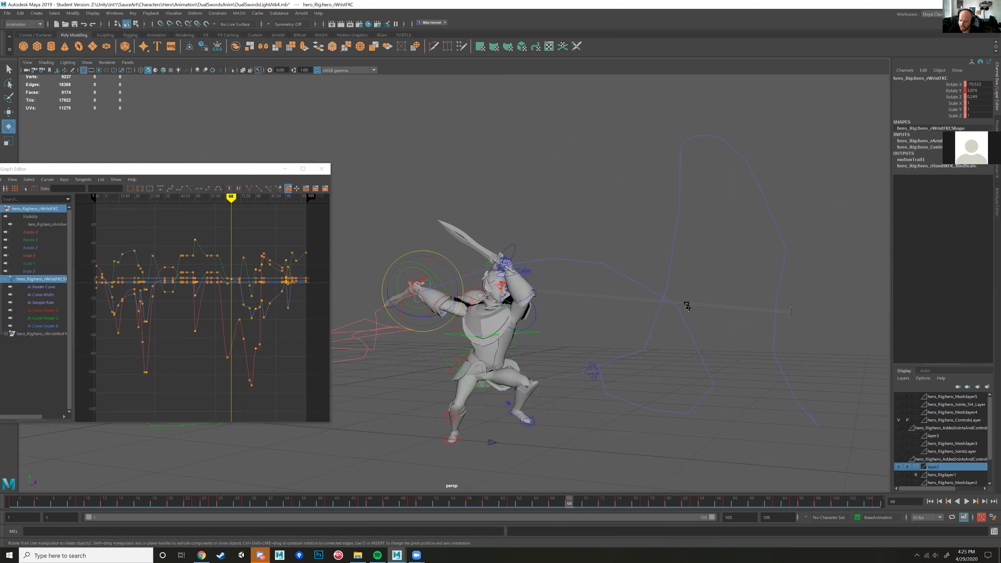
Step: Examine the arcs and sharp corners of the right wrist's motion trail from several angles at frame 68
middle_click_drag(687, 318, 573, 306, "alt")
right_click_drag(572, 306, 642, 307, "alt")
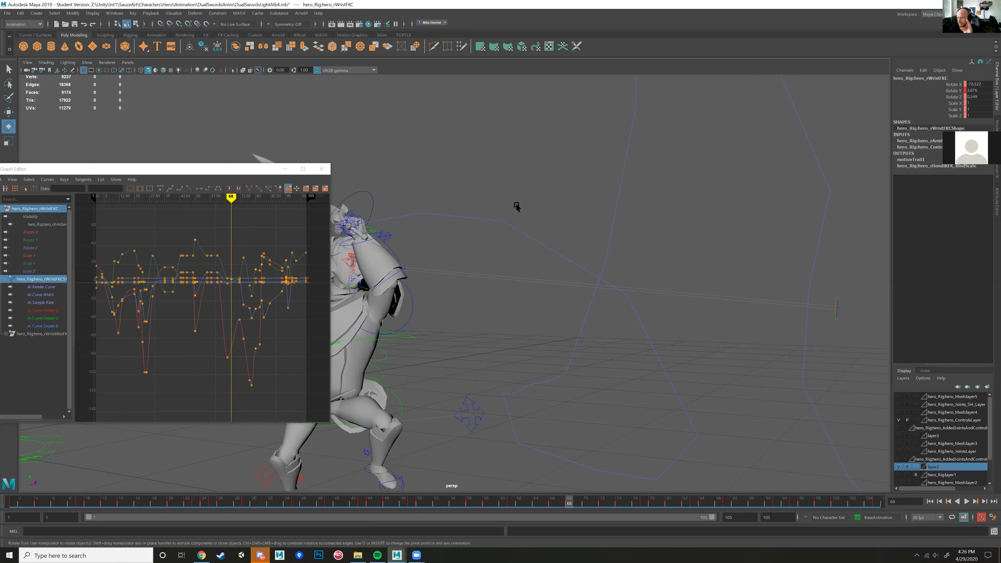
left_click_drag(520, 206, 401, 258, "alt")
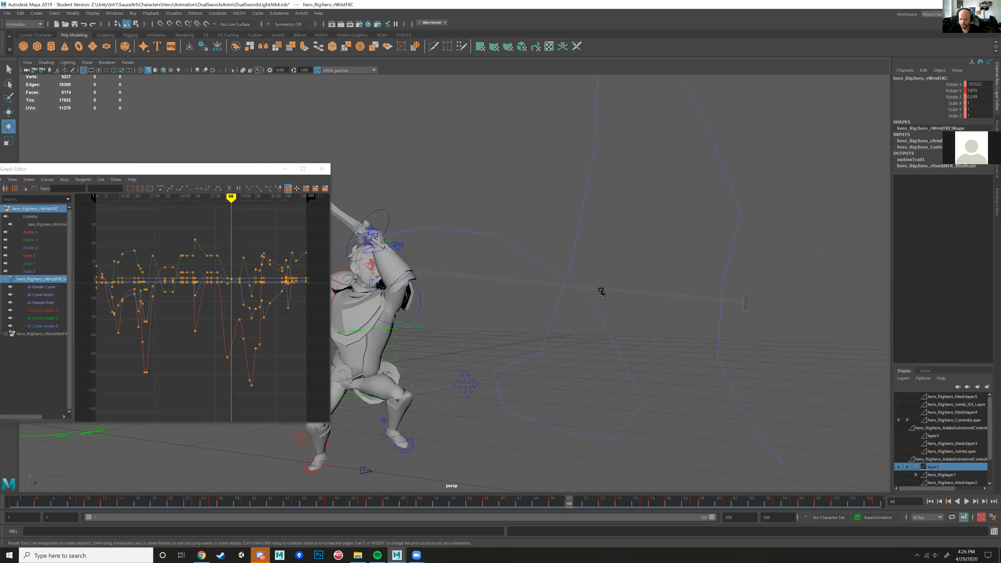
left_click_drag(582, 293, 540, 280, "alt")
left_click_drag(419, 243, 484, 240, "alt")
left_click_drag(646, 242, 509, 228, "alt")
left_click_drag(655, 267, 419, 254, "alt")
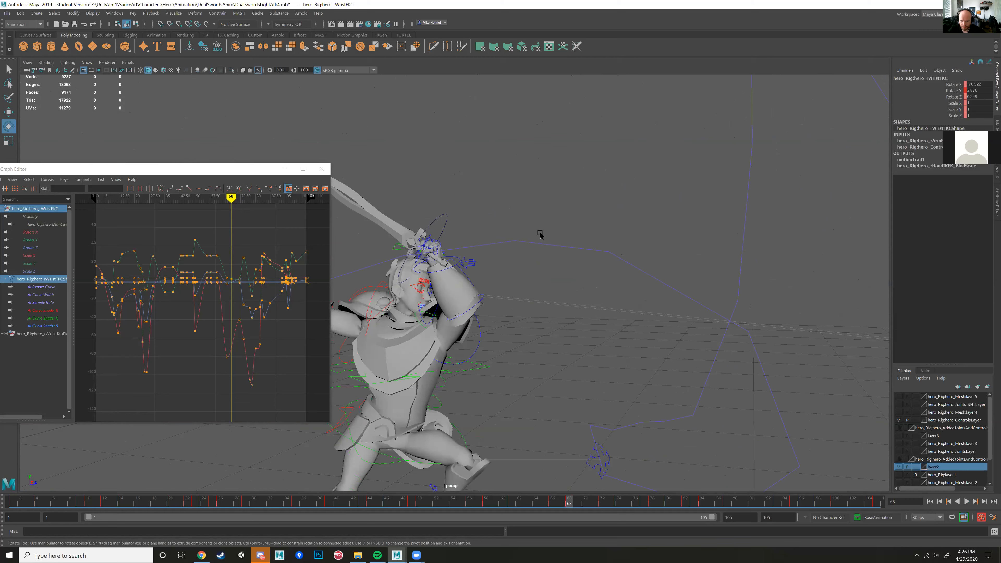
left_click_drag(614, 253, 674, 269, "alt")
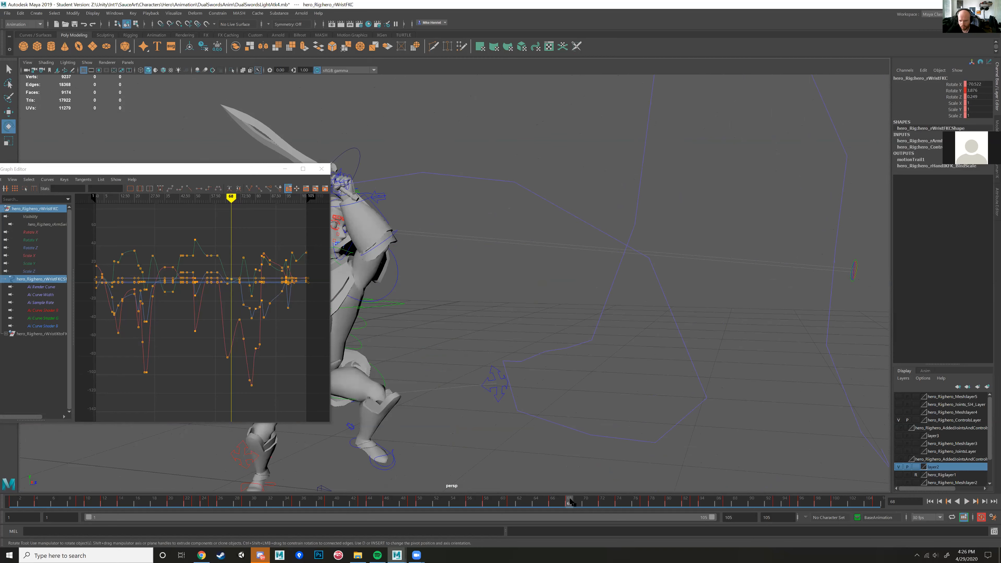
Step: Play the attack from frame 68 to frame 101 to follow the wrist along its motion trail
key("alt+v")
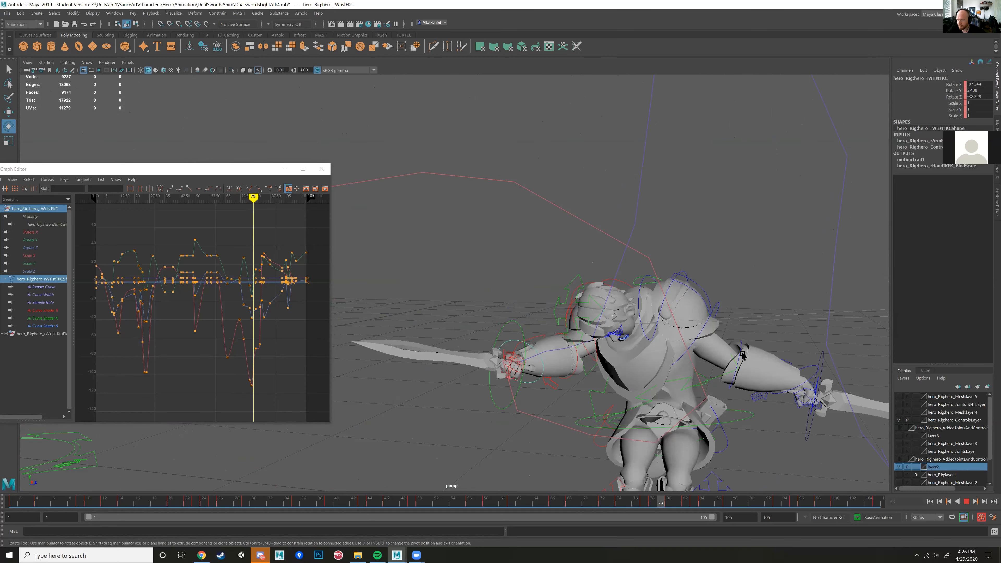
key("alt+v")
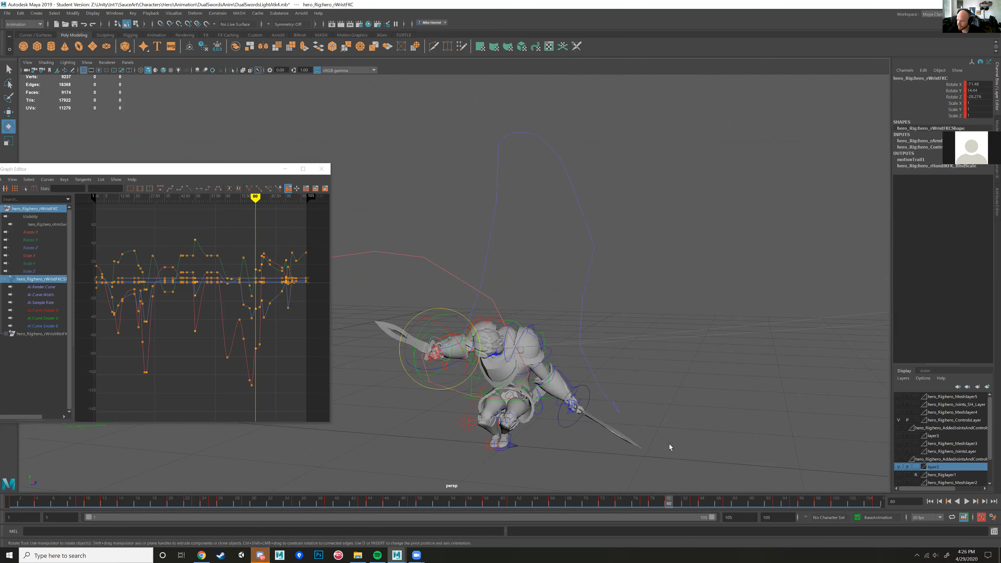
key("alt+v")
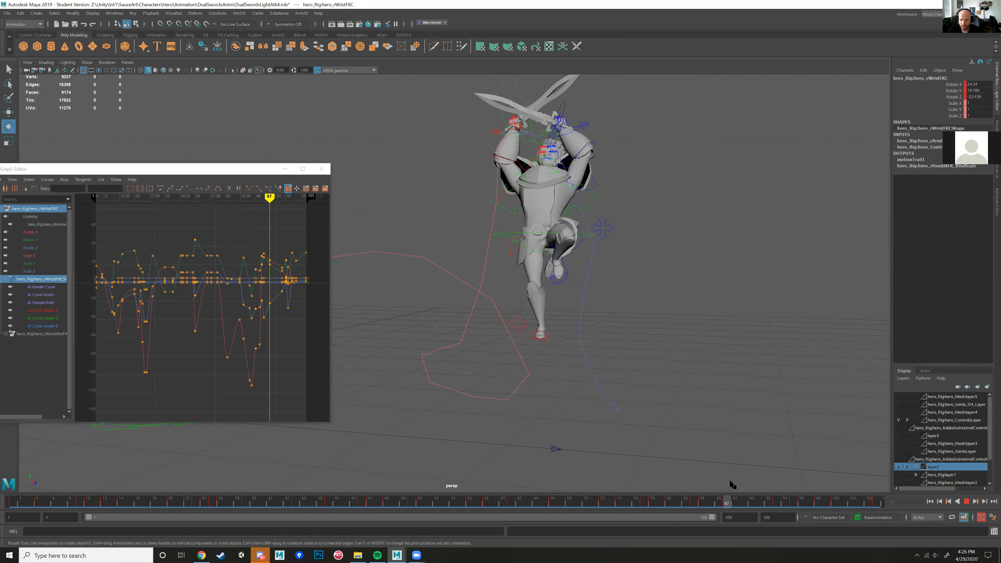
key("alt+v")
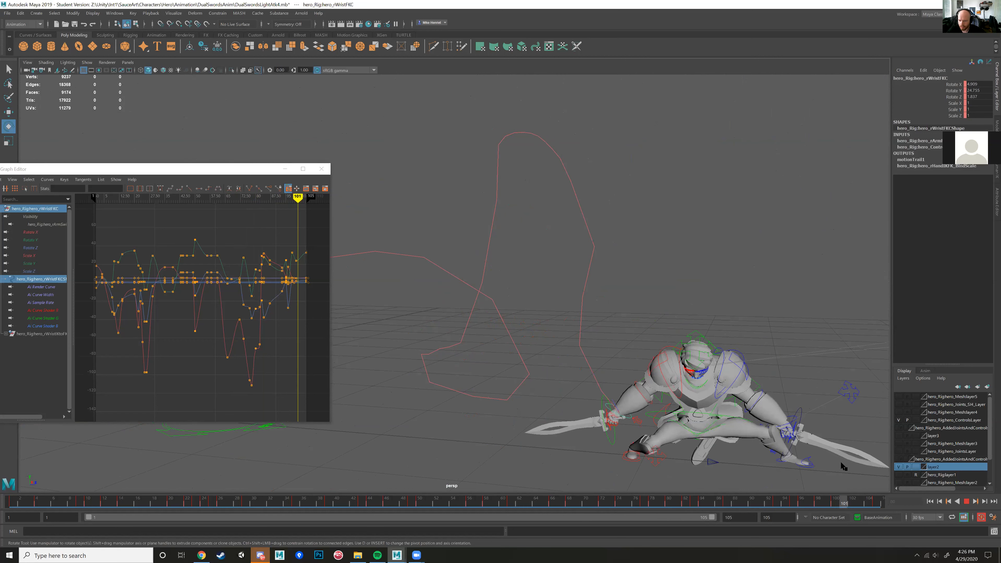
Step: Select the right wrist's motion trail and delete it
left_click_drag(515, 283, 604, 311, "alt")
left_click(604, 277)
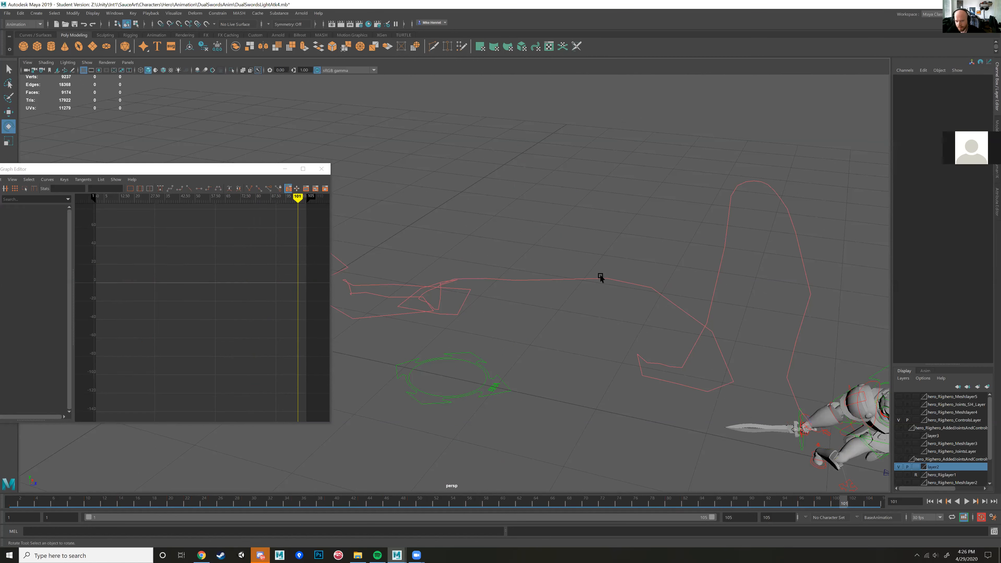
key("Delete")
Step: Select the hero's ROOT control and create an editable motion trail for it
mouse_move(604, 277)
right_mouse_down("alt")
mouse_move(608, 310)
mouse_move(615, 293)
right_mouse_up("alt")
middle_click_drag(616, 293, 445, 276, "alt")
scroll(445, 275, "up", 2)
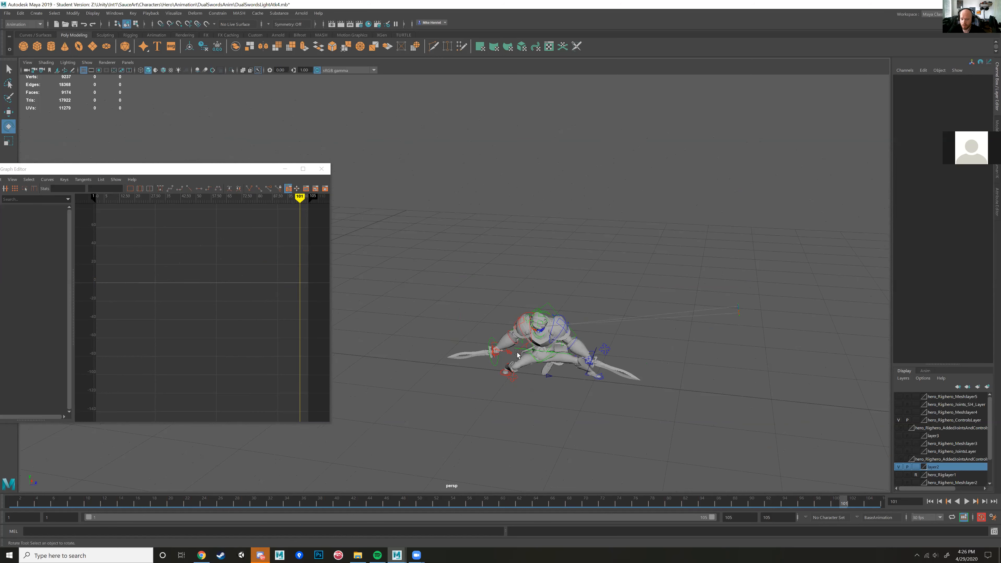
scroll(520, 356, "up", 2)
left_click(531, 363)
left_click(491, 298)
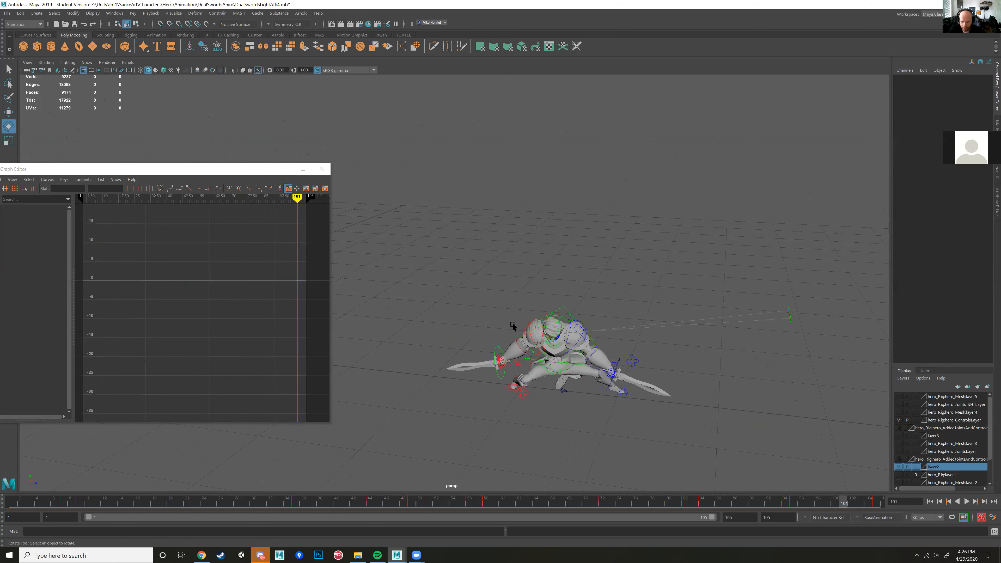
scroll(498, 308, "up", 4)
left_click(491, 306)
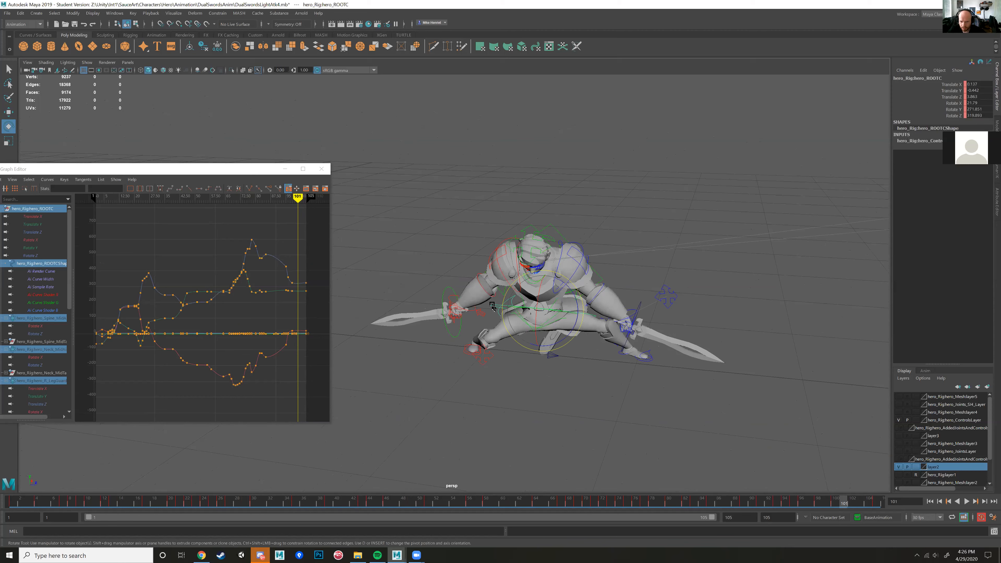
left_click(173, 13)
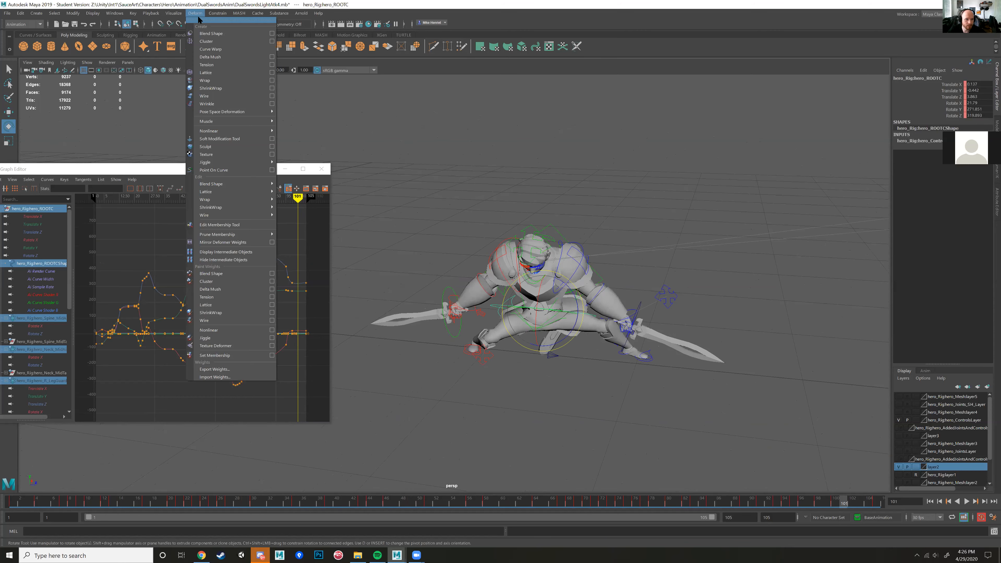
left_click(182, 33)
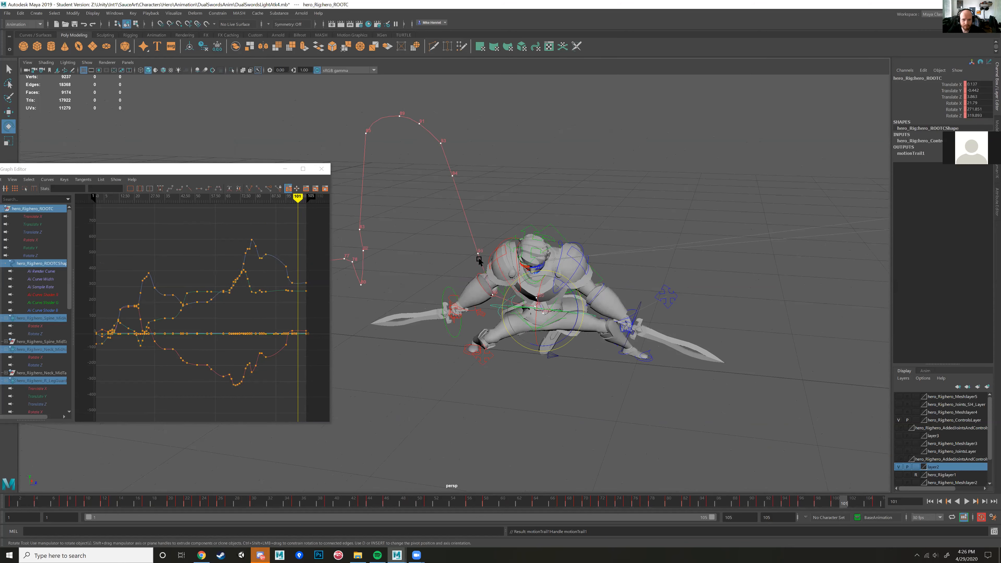
Step: Select the frame 89 point on the root control's motion trail and set the current time to frame 89
left_click_drag(502, 161, 519, 202)
middle_click_drag(517, 317, 511, 386, "alt")
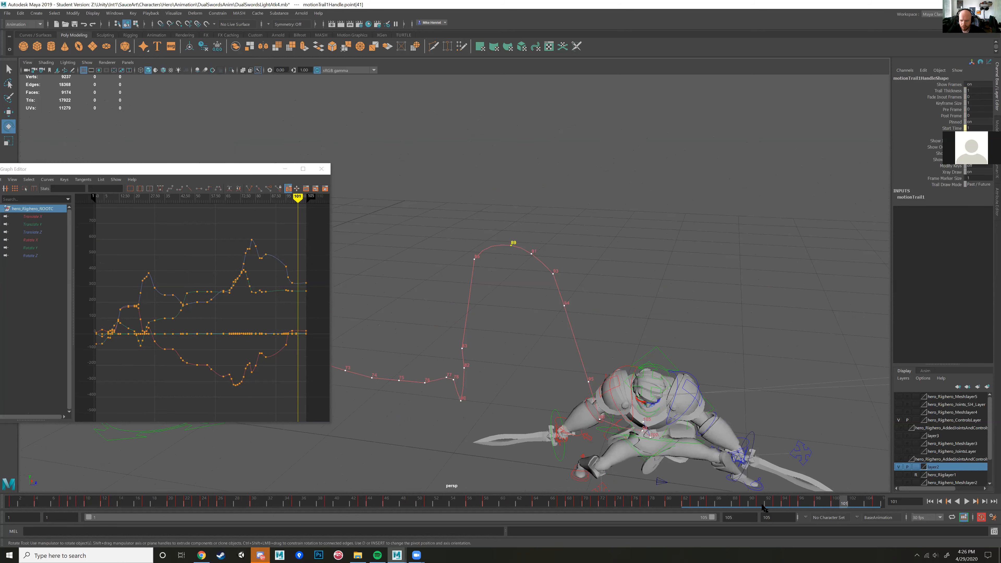
left_click_drag(750, 500, 736, 474)
Step: Shift the selected frame 89 point of the root's motion trail vertically with the Move tool
middle_click_drag(710, 301, 665, 395, "alt")
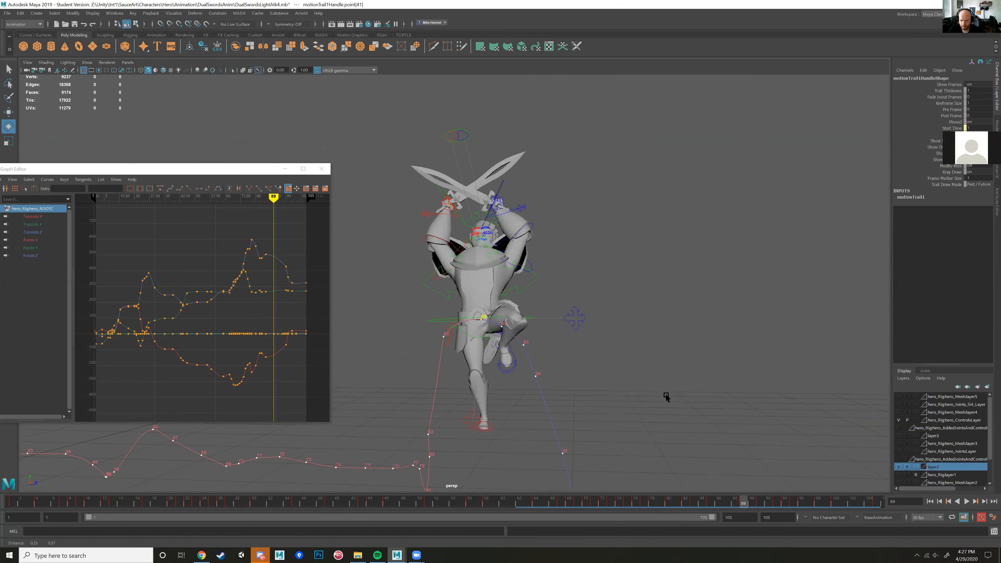
scroll(665, 393, "up", 5)
key("w")
left_click_drag(506, 317, 508, 297)
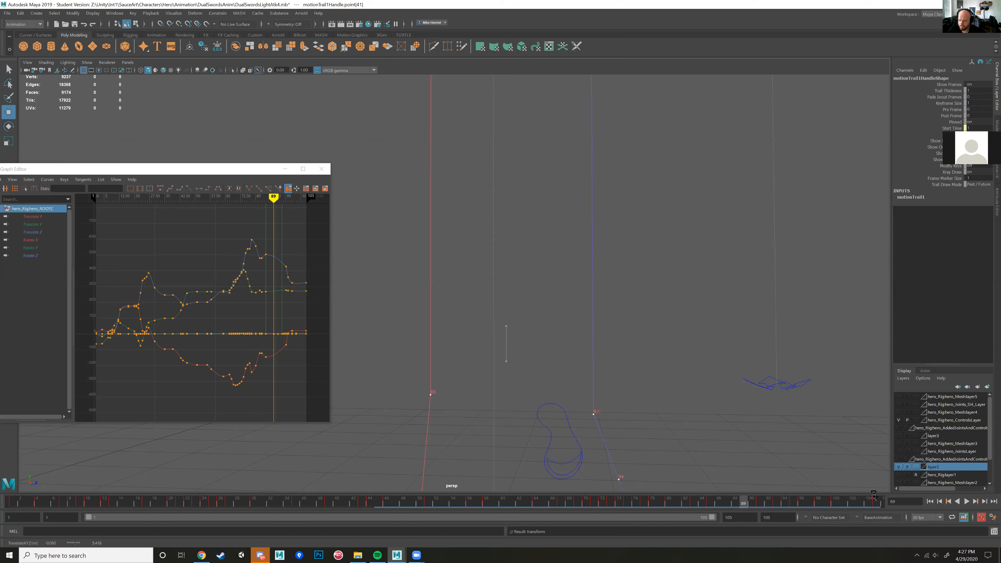
Step: End the Maya task in Task Manager and close Task Manager
left_click(964, 518)
key("ctrl+shift+Escape")
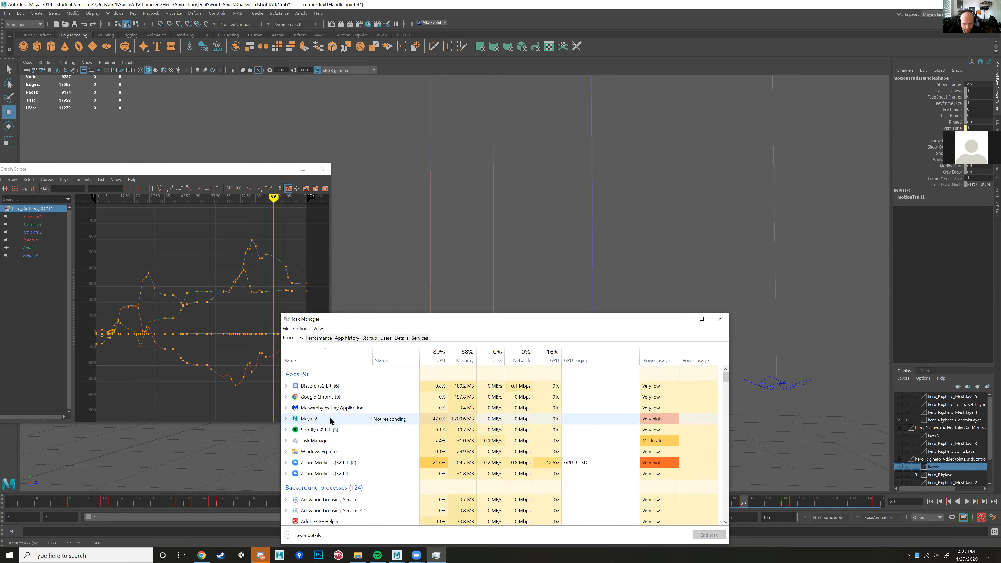
left_click(330, 420)
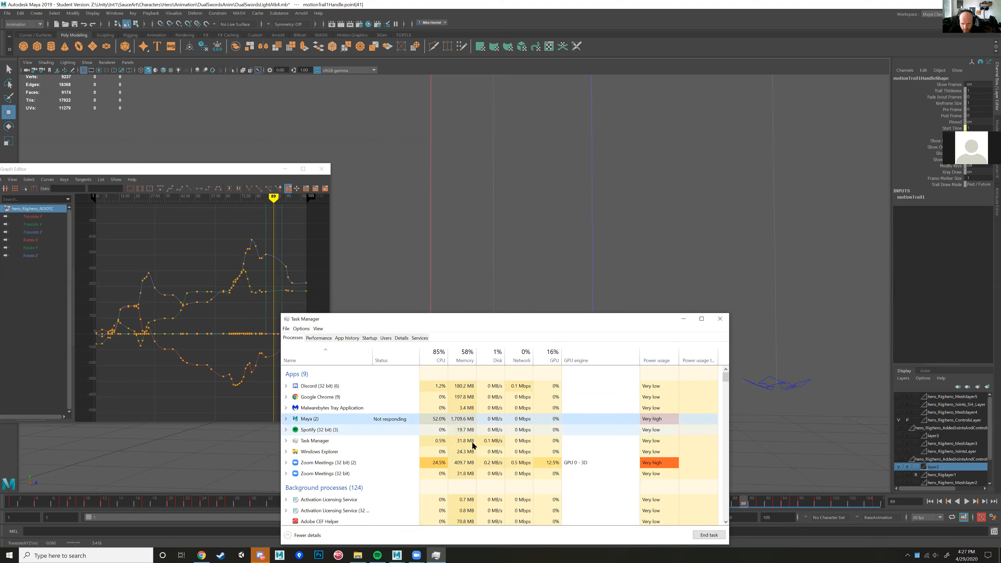
left_click(704, 538)
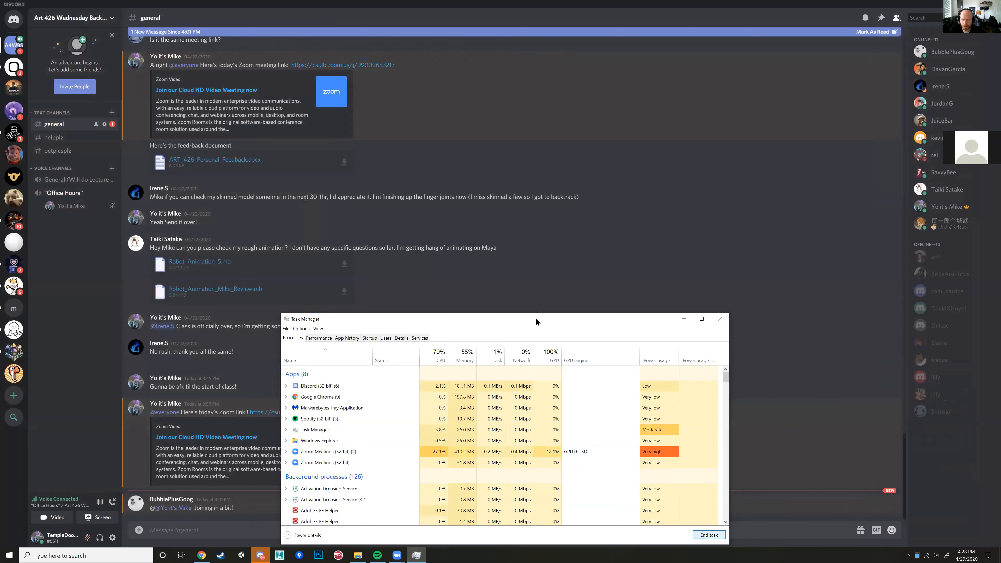
left_click_drag(536, 322, 677, 283)
left_click(861, 279)
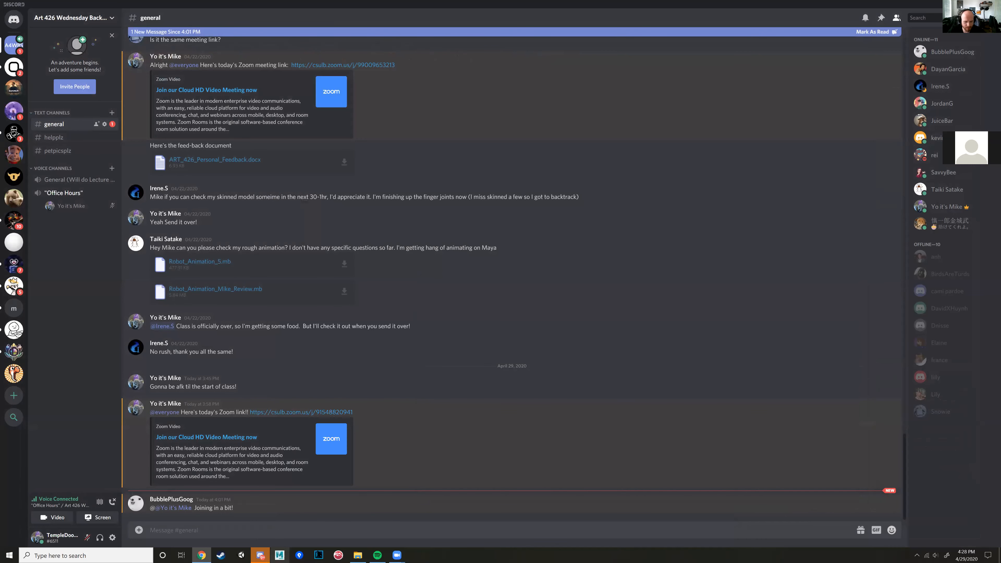
Step: Launch Maya 2017 and bring up the dialog for opening an existing scene
left_click(279, 555)
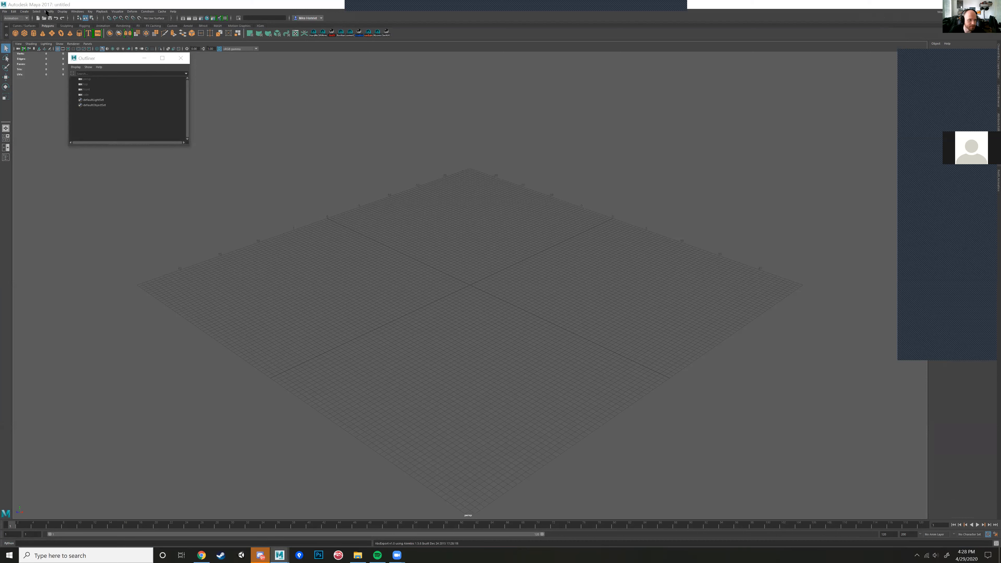
left_click(3, 12)
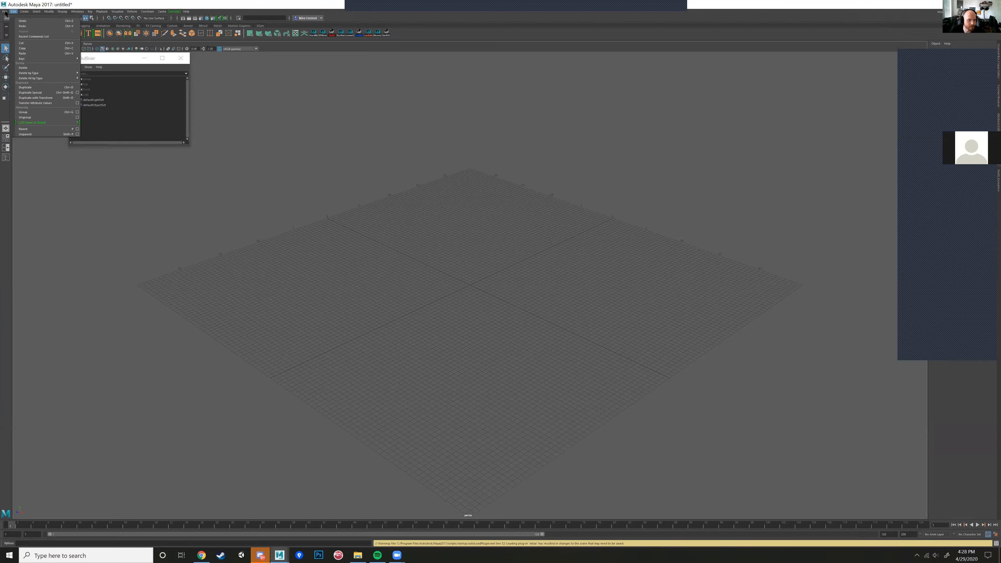
left_click(4, 12)
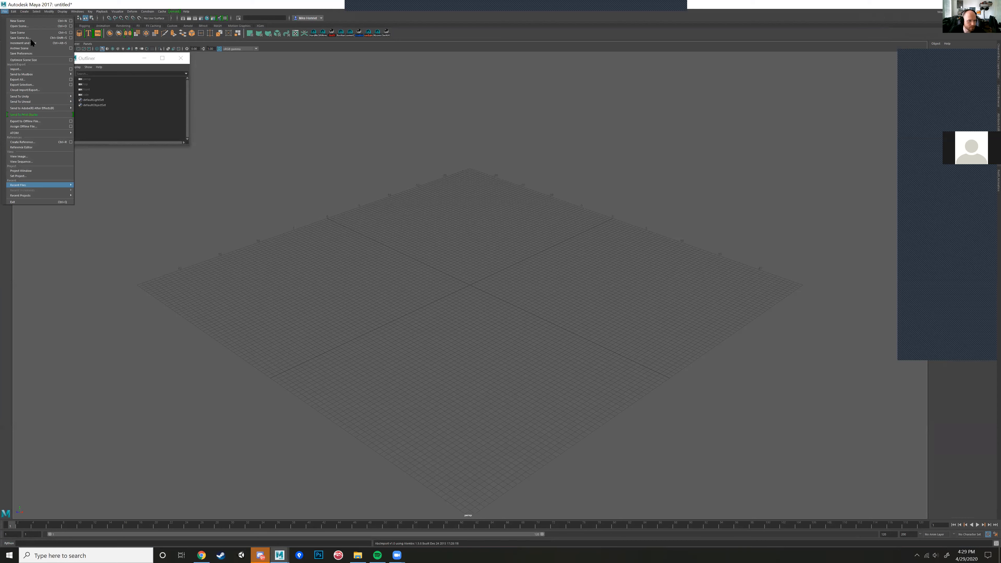
left_click(24, 26)
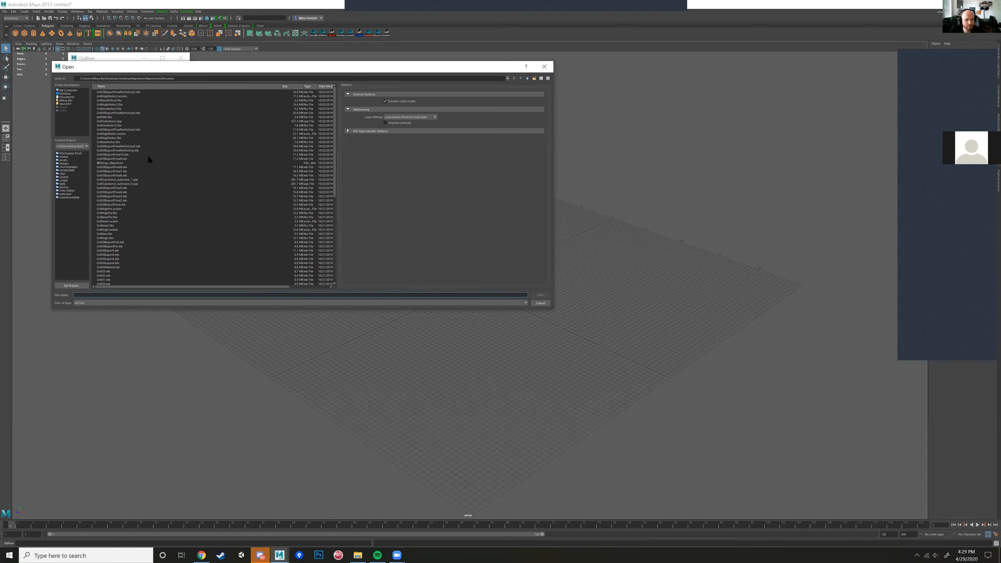
Step: Browse from the SauceArt bookmark to the Characters/Hero/Animation/UnarmedNav folder
left_click(65, 103)
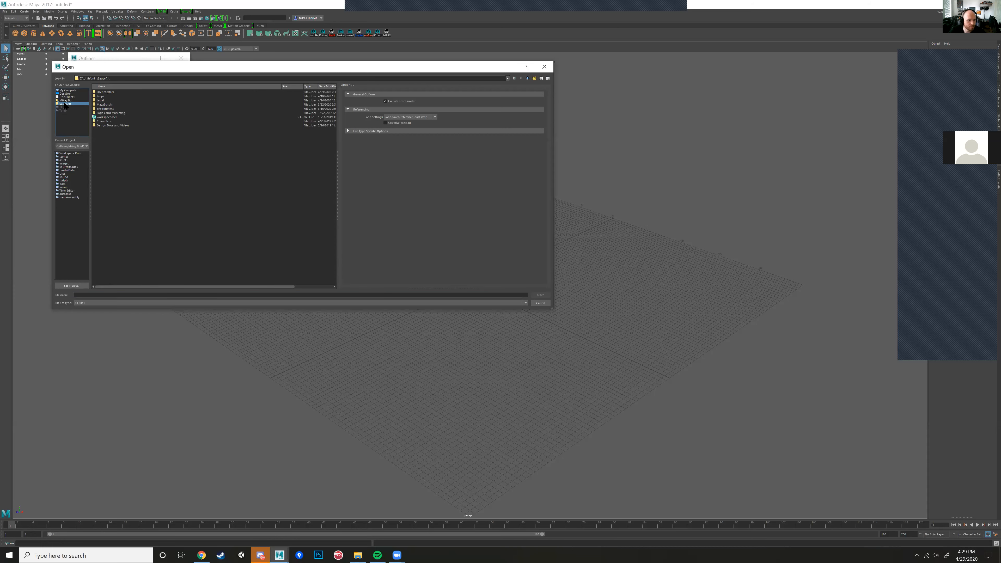
left_click(102, 113)
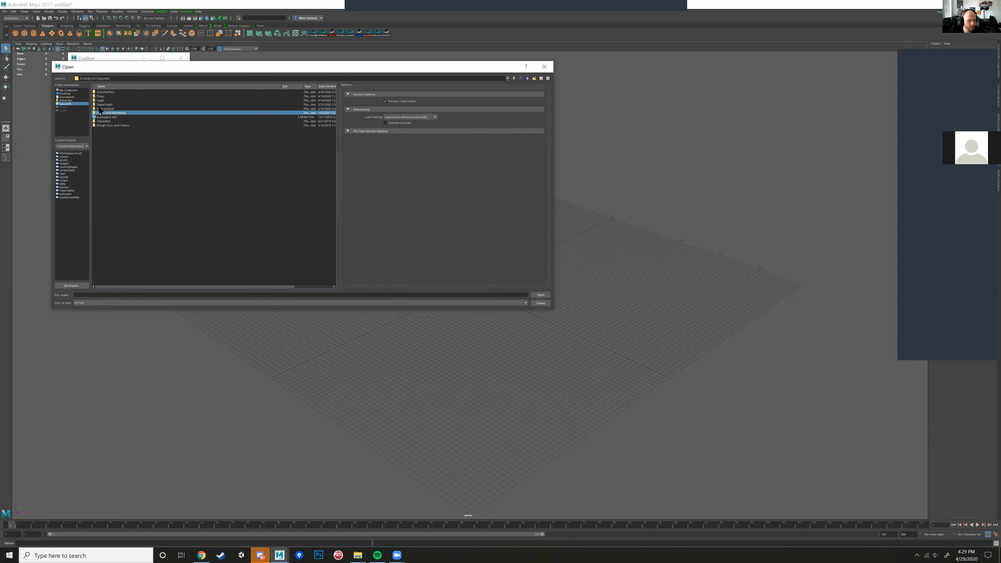
left_click(103, 96)
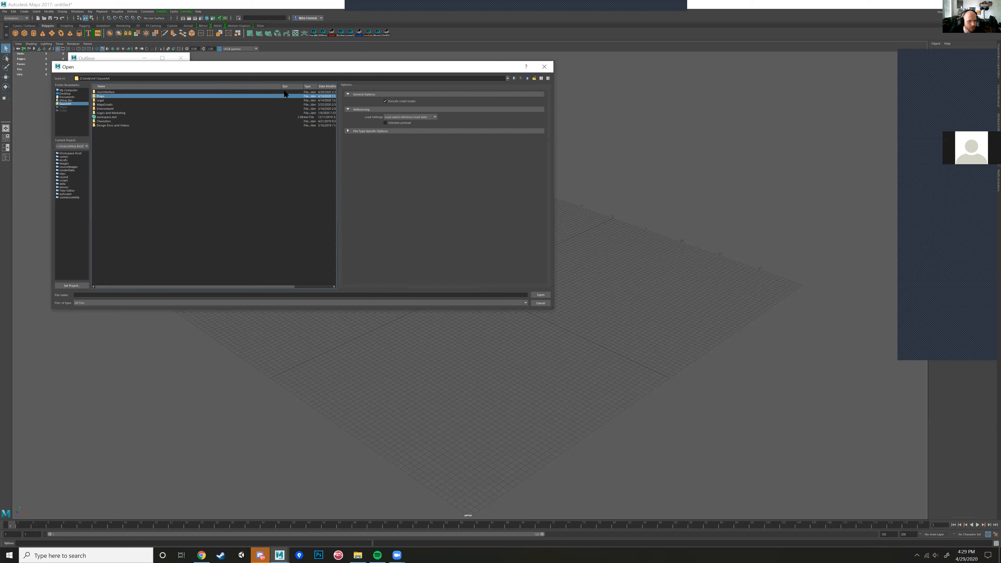
left_click(527, 78)
left_click(120, 92)
left_click(123, 87)
double_click(106, 112)
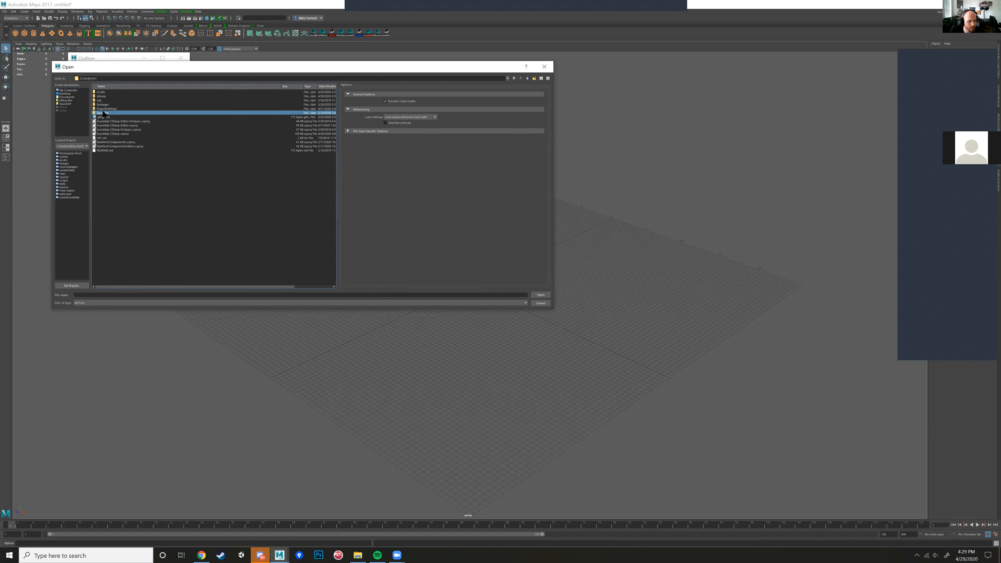
double_click(105, 92)
double_click(100, 100)
double_click(105, 93)
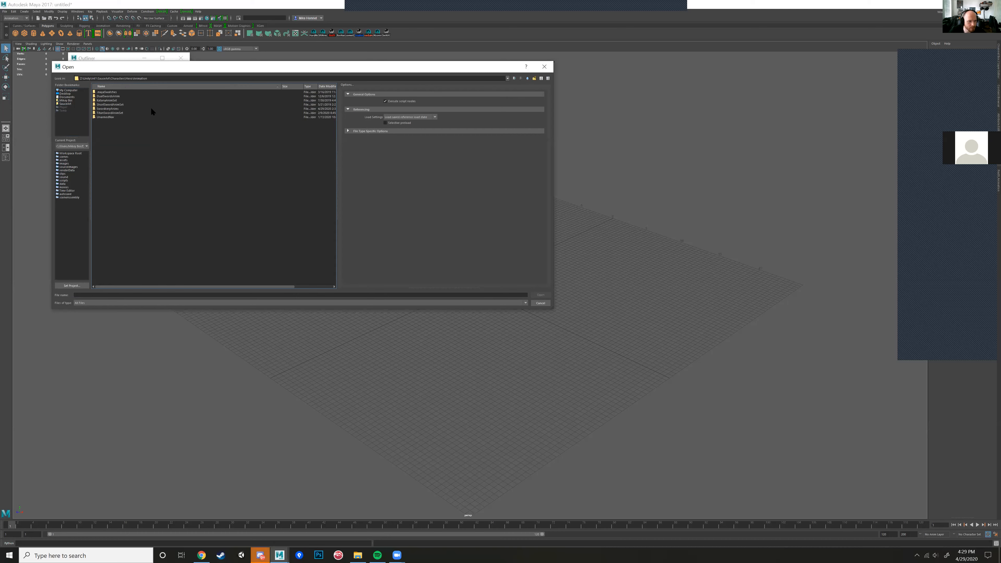
left_click(112, 97)
double_click(112, 117)
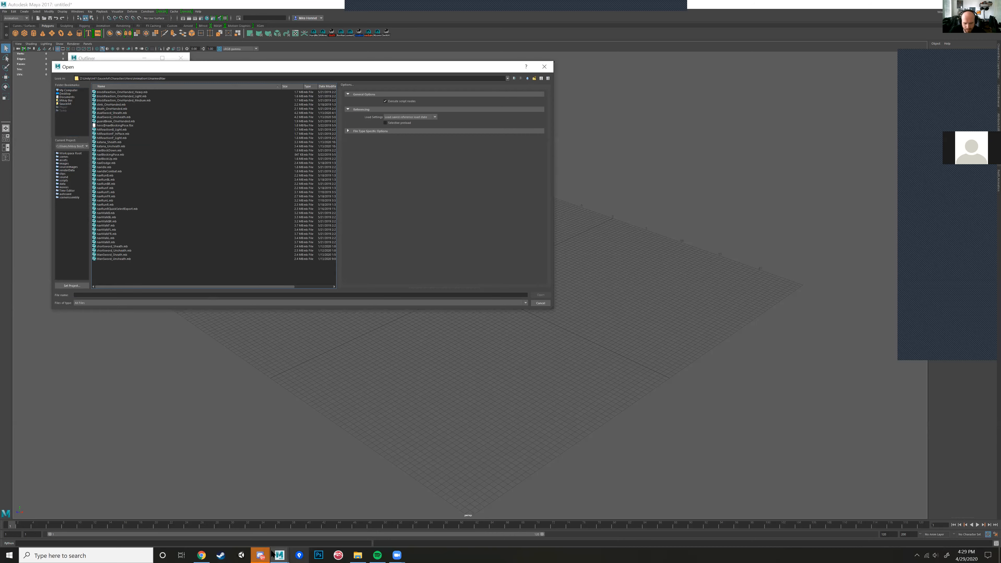
Step: Open the navWalkF.mb scene from the UnarmedNav folder
left_click(259, 555)
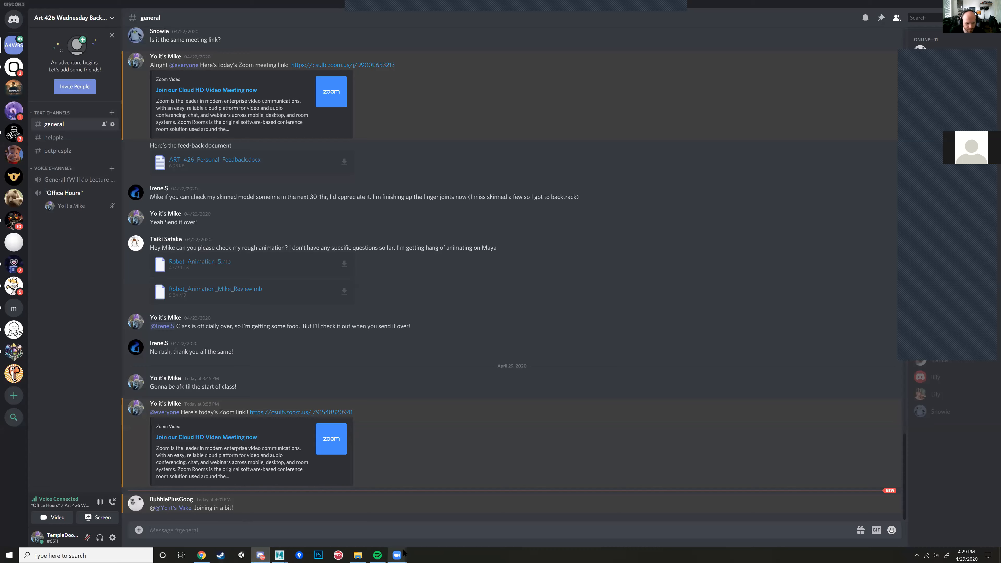
left_click(280, 555)
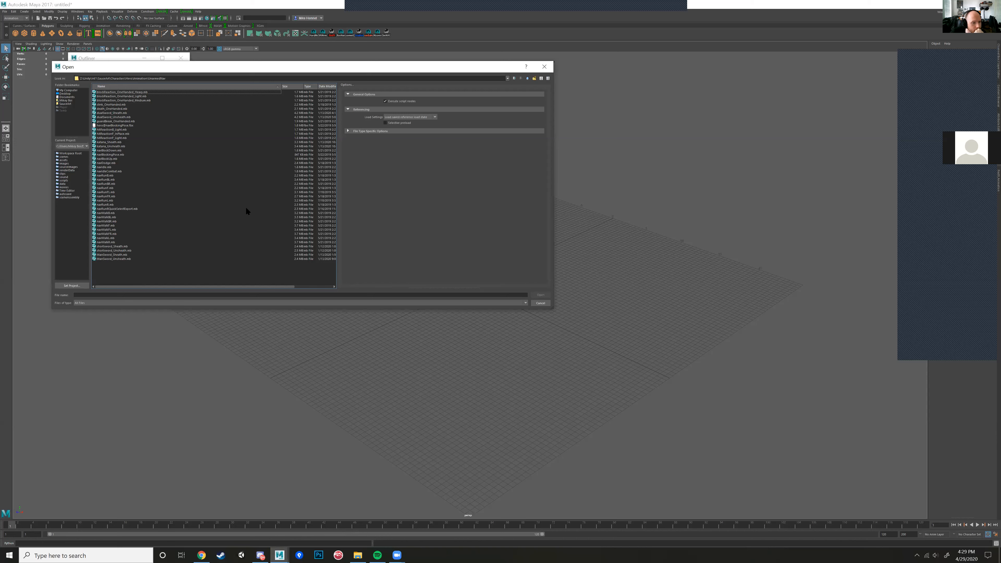
left_click(112, 226)
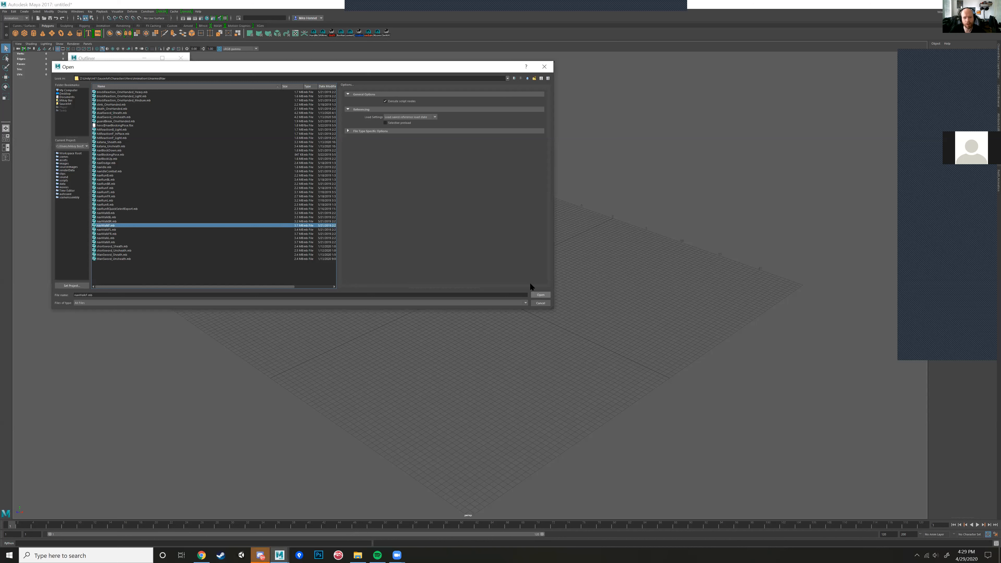
left_click(540, 294)
left_click(493, 279)
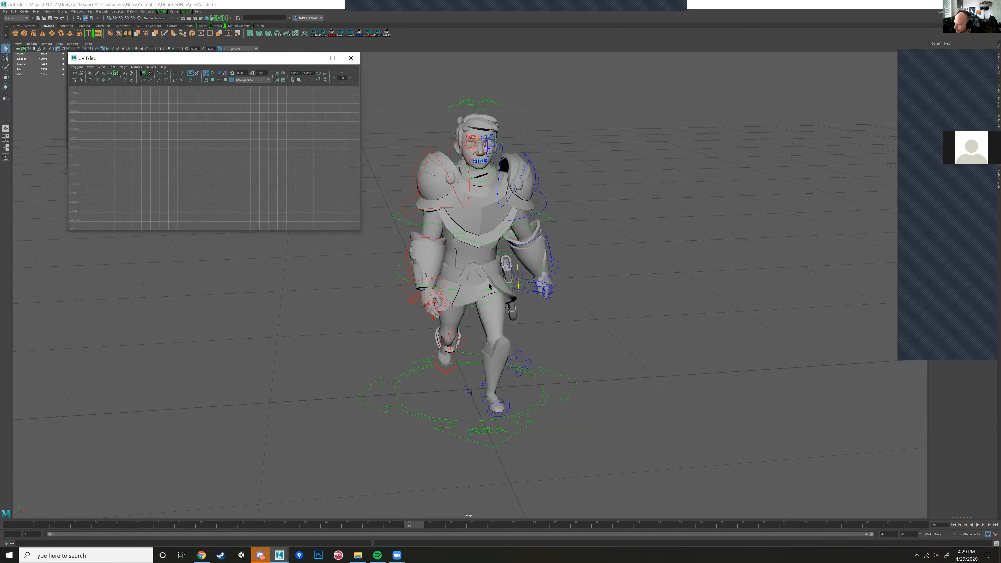
Step: Play the hero's walk animation from the first frame of the timeline
left_click_drag(420, 235, 445, 263, "alt")
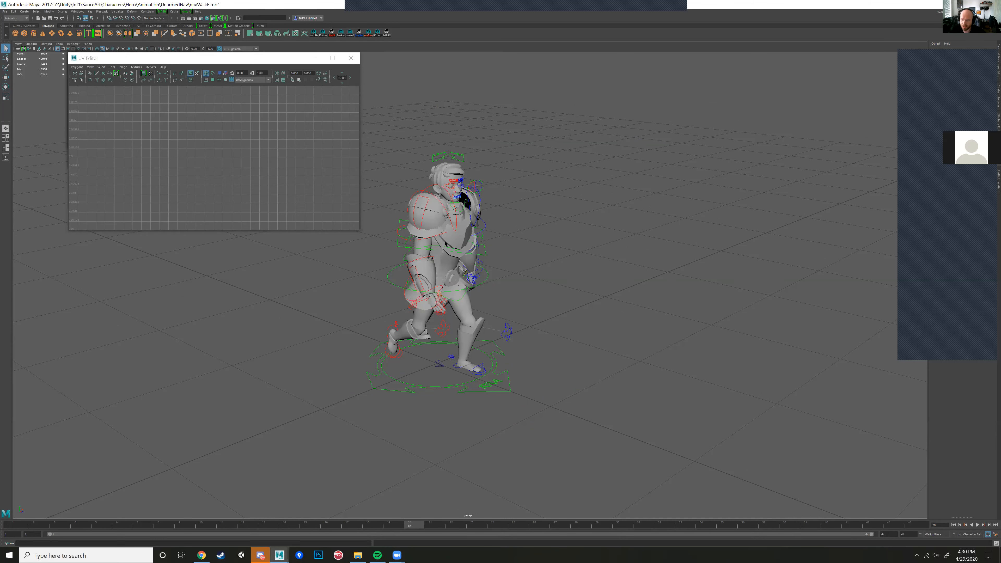
left_click_drag(571, 237, 531, 249, "alt")
left_click_drag(576, 328, 552, 326, "alt")
middle_click_drag(551, 327, 515, 334, "alt")
left_click(36, 527)
key("alt+v")
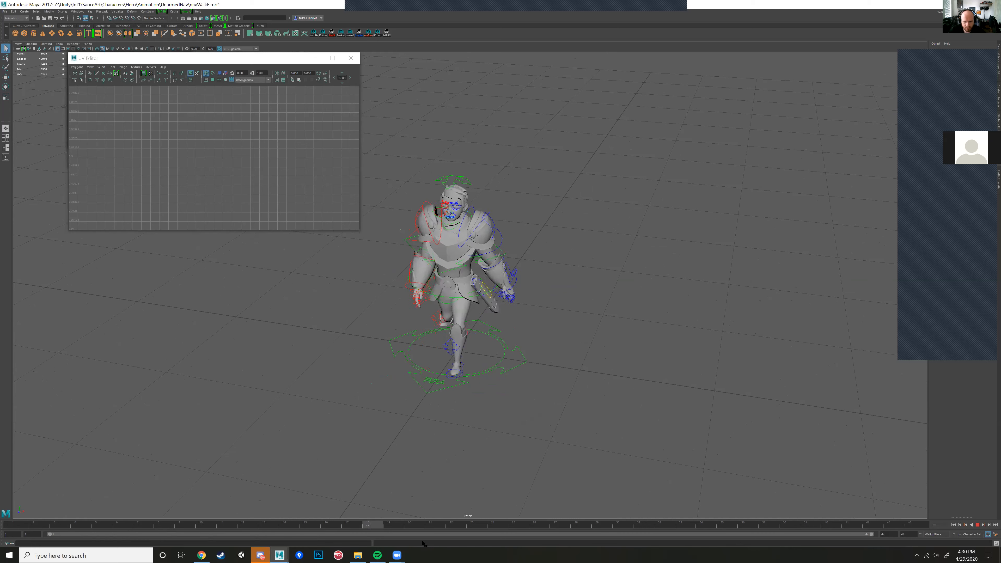
left_click(953, 524)
left_click(977, 525)
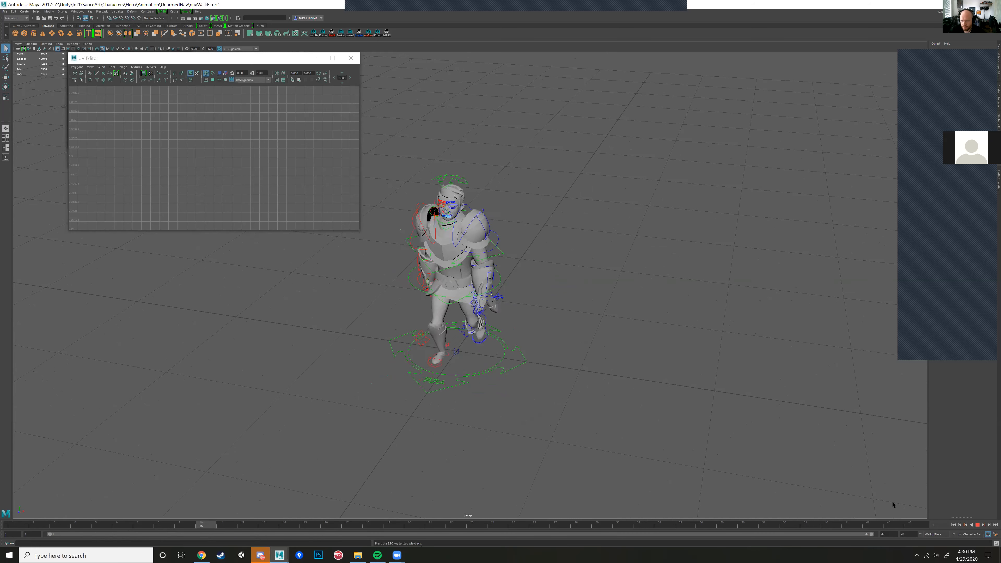
Step: Examine the looping walk from the front, three-quarter and side views, and stop the playback
middle_click_drag(511, 359, 491, 331, "alt")
right_click_drag(490, 331, 512, 357, "alt")
middle_click_drag(511, 357, 534, 407, "alt")
left_click_drag(534, 407, 572, 371, "alt")
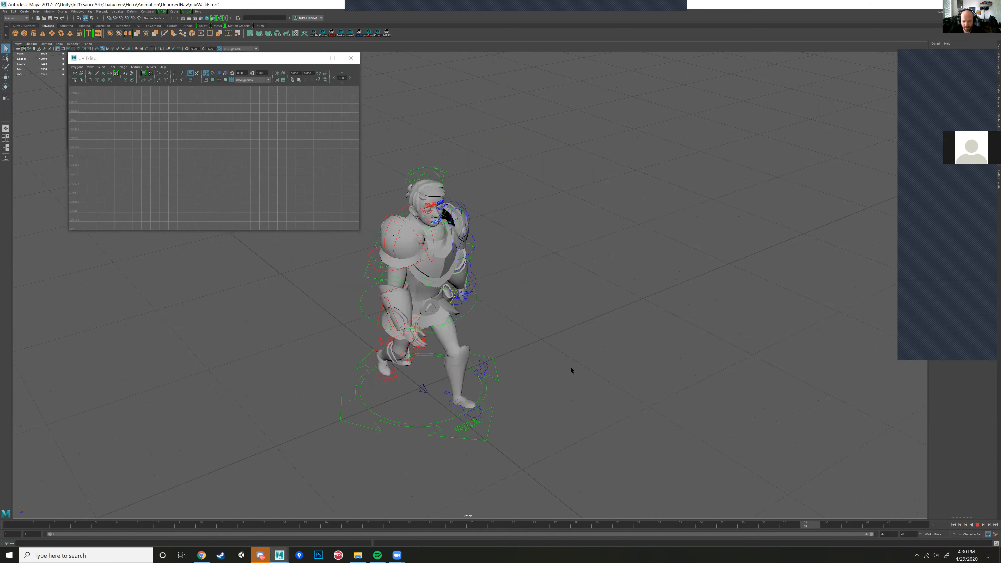
right_click_drag(572, 371, 568, 403, "alt")
middle_click_drag(567, 403, 574, 369, "alt")
left_click_drag(575, 368, 627, 353, "alt")
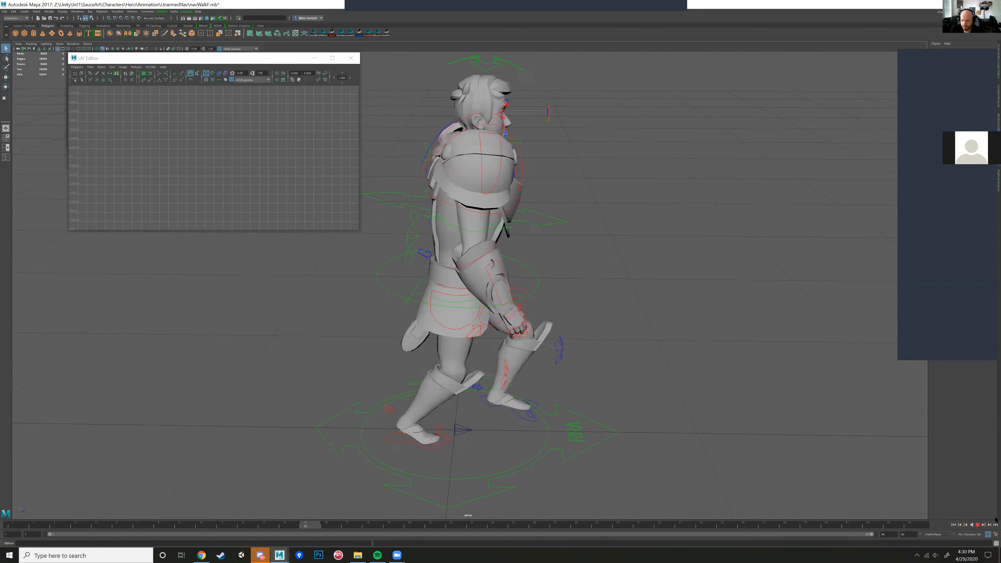
left_click(978, 525)
Step: Create a polygon cylinder and scale it down to a slim upright post
right_click_drag(615, 357, 563, 335, "alt")
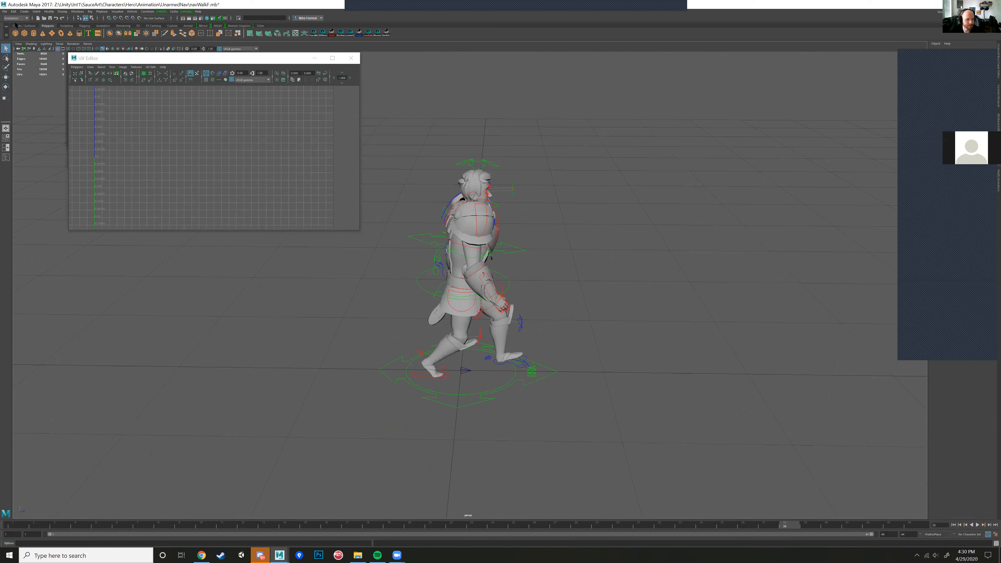
left_click(33, 33)
right_click_drag(622, 323, 592, 331, "alt")
key("e")
key("r")
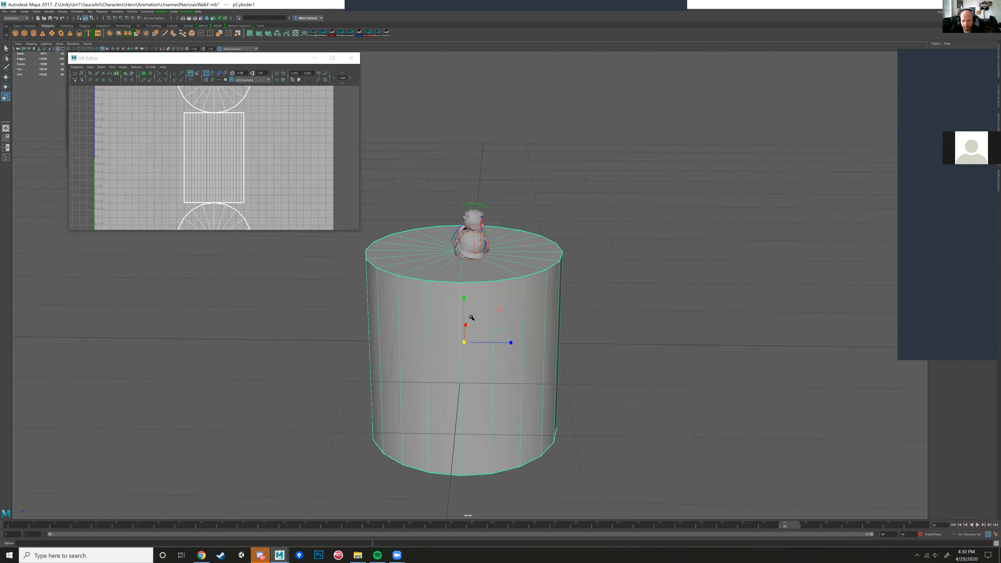
left_click_drag(464, 298, 382, 359)
Step: Move the slim cylinder off the hero to the open space in front of him
key("w")
left_click_drag(498, 310, 571, 275)
middle_click_drag(568, 284, 412, 250, "alt")
right_click_drag(412, 250, 828, 142, "alt")
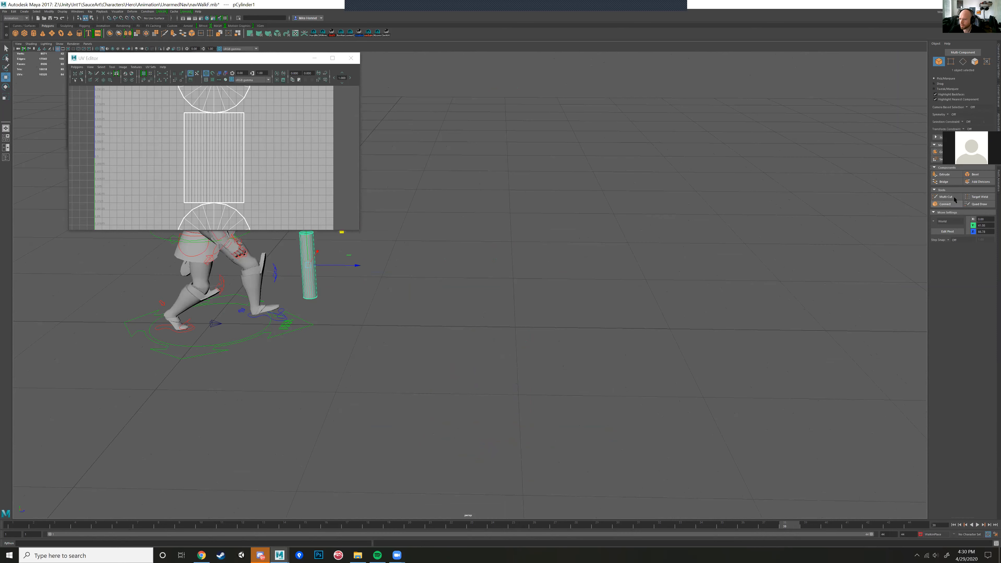
Step: Insert horizontal edge loops around the cylinder's upper and lower parts with the Multi-Cut tool
left_click(949, 197)
key("f")
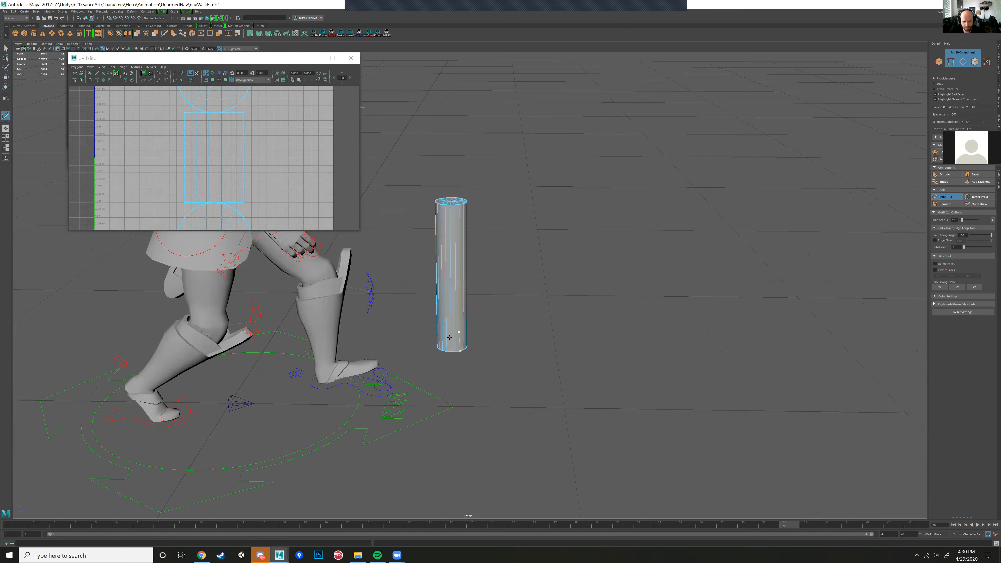
left_click(453, 308, "ctrl")
left_click(451, 235, "ctrl")
key("w")
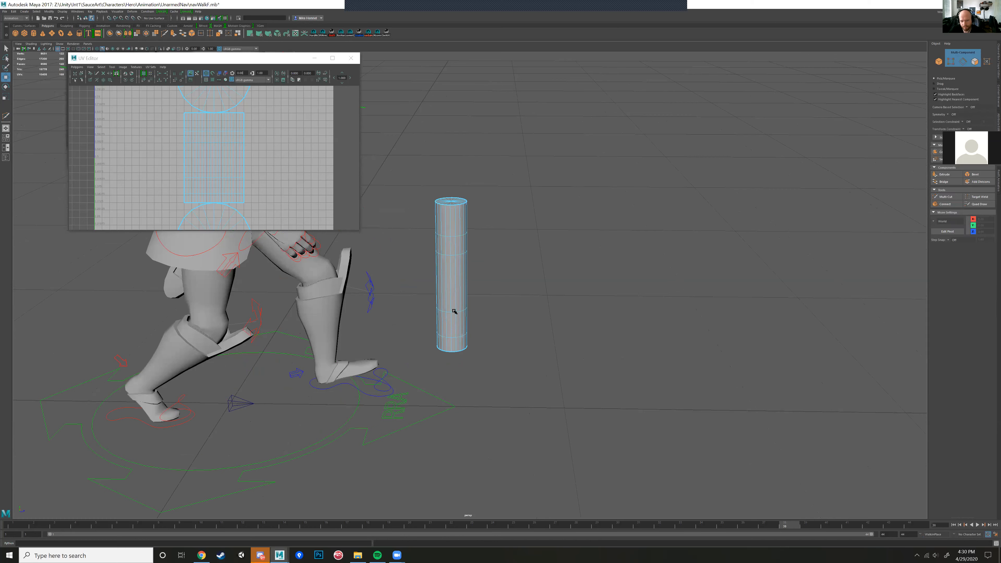
Step: Scale in the cylinder's lower vertex rings to narrow it above the base, and select the bottom vertices
key("r")
double_click(453, 338)
left_click_drag(459, 336, 460, 314, "alt")
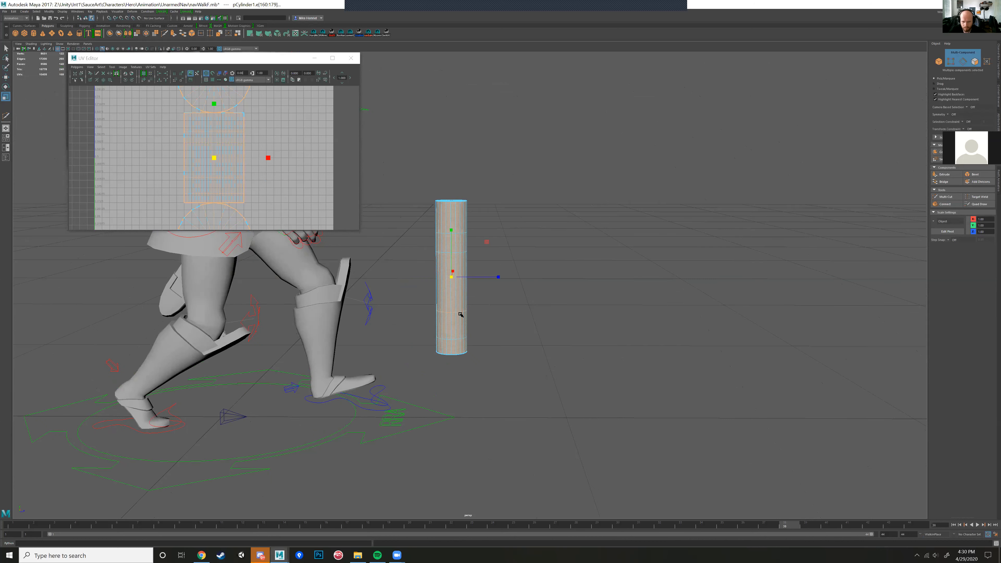
right_click_drag(457, 314, 435, 313)
left_click_drag(417, 301, 514, 345)
left_click_drag(451, 277, 511, 369, "ctrl")
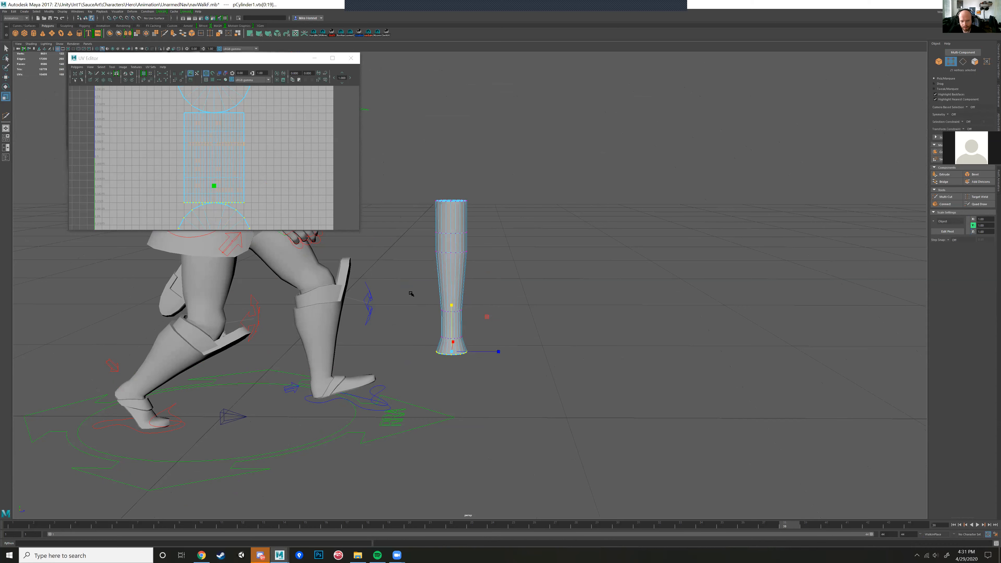
Step: Grow the bottom vertex selection twice and scale it in to form the bat's thin handle
key("shift+period")
key("shift+period")
left_click_drag(451, 285, 447, 312, "ctrl")
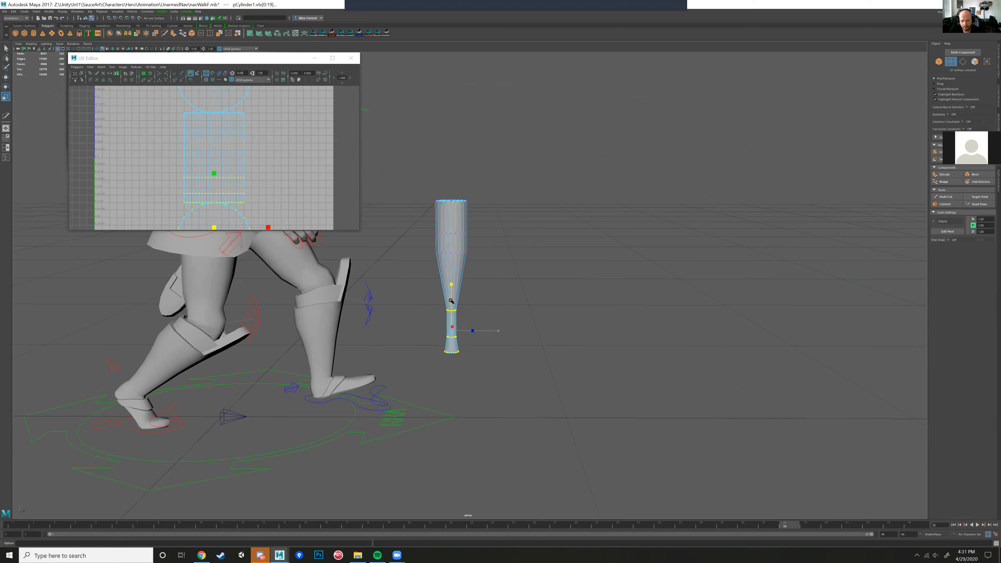
Step: Return to object mode, go to frame 1 and rotate the whole bat to a tilted carrying angle
right_click_drag(458, 218, 504, 221)
scroll(528, 275, "down", 3)
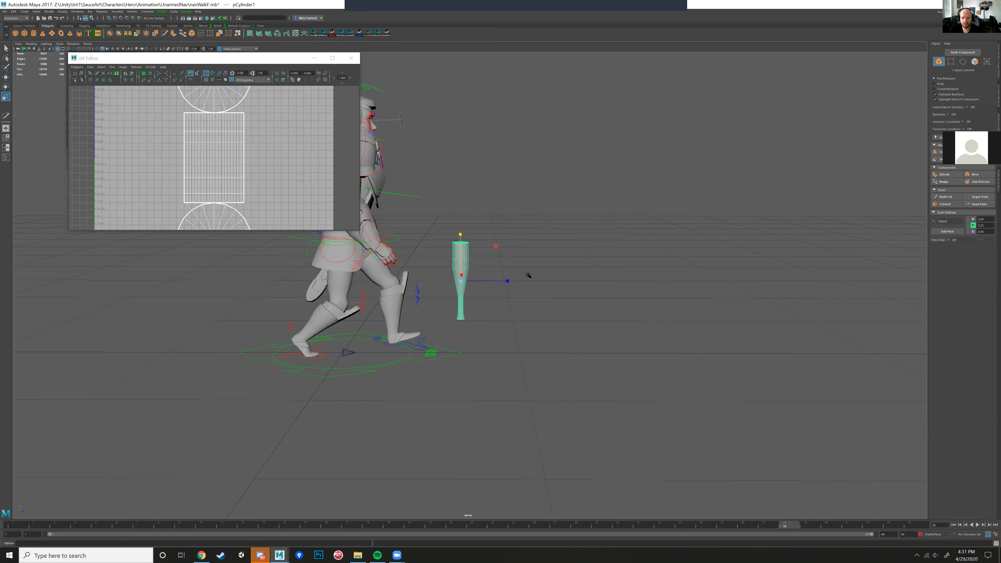
scroll(528, 276, "up", 2)
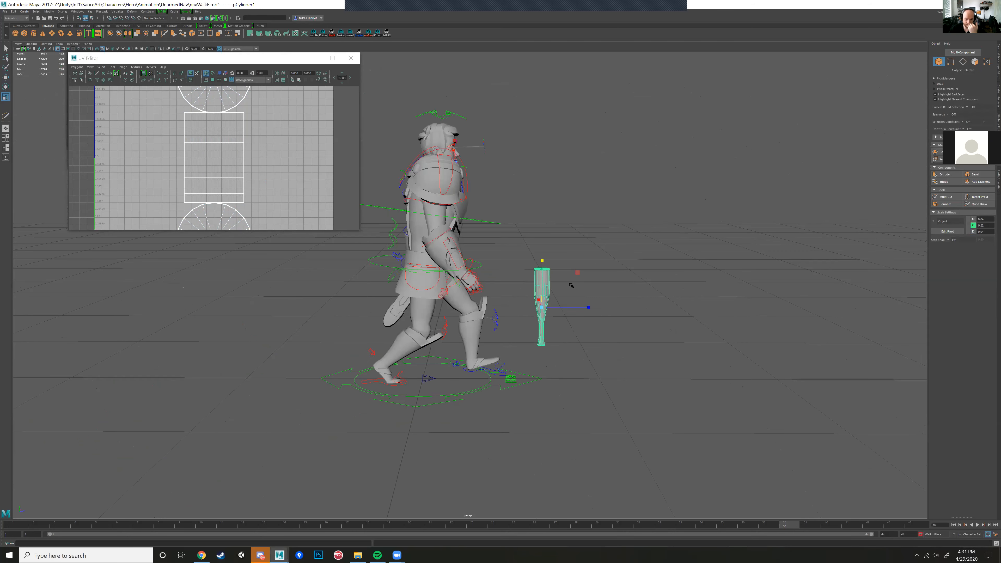
left_click_drag(570, 308, 495, 477, "alt")
left_click(15, 528)
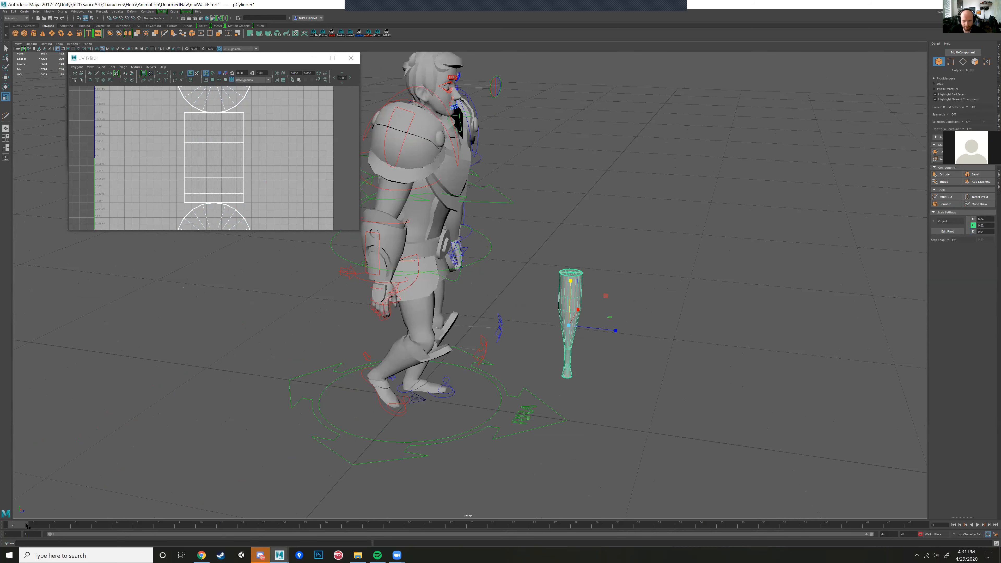
key("e")
left_click_drag(601, 291, 594, 434)
Step: Move the tilted bat across to the hero and fit its handle into his right hand at frame 1
key("w")
mouse_move(406, 334)
left_mouse_down()
mouse_move(403, 319)
mouse_move(411, 325)
left_mouse_up()
left_click_drag(567, 341, 478, 334, "alt")
left_click_drag(442, 301, 488, 295)
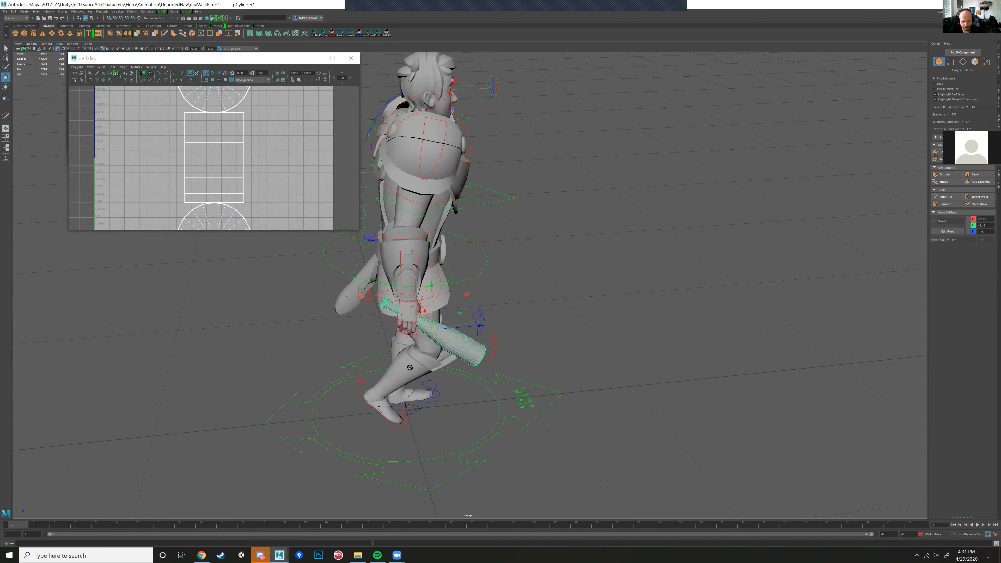
left_click_drag(410, 367, 415, 323, "alt")
middle_click_drag(452, 275, 459, 282)
Step: Advance the walk by a frame and reposition the bat so its handle sits in the hero's right hand there
left_click_drag(38, 525, 16, 526)
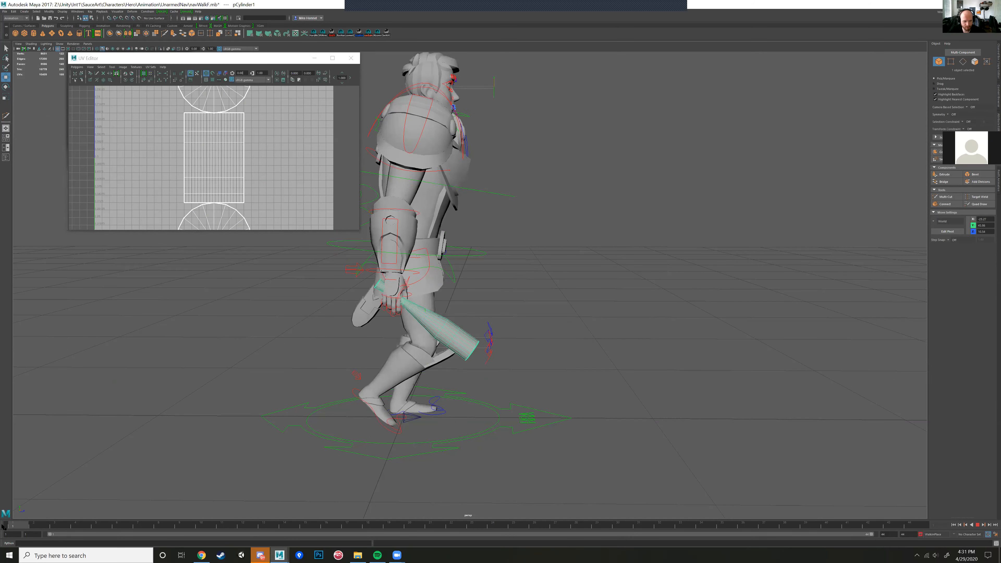
left_click(35, 525)
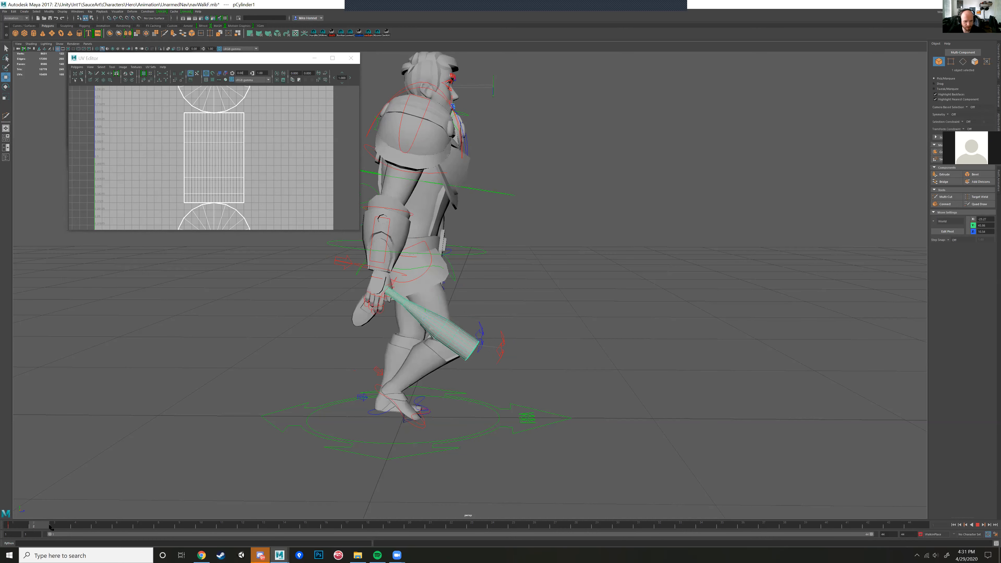
left_click_drag(461, 284, 505, 291, "alt")
key("e")
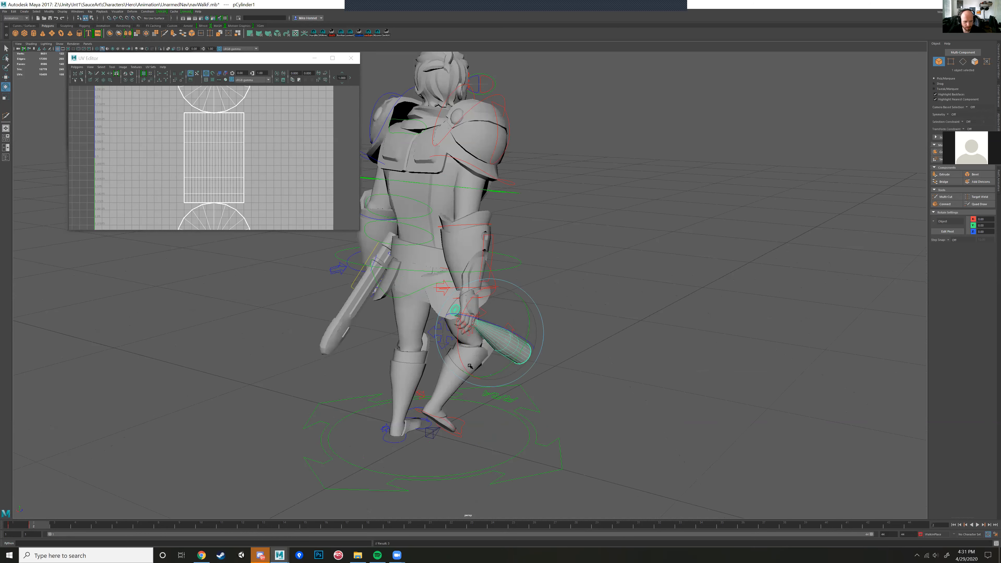
left_click_drag(481, 330, 87, 508, "alt")
key("alt+v")
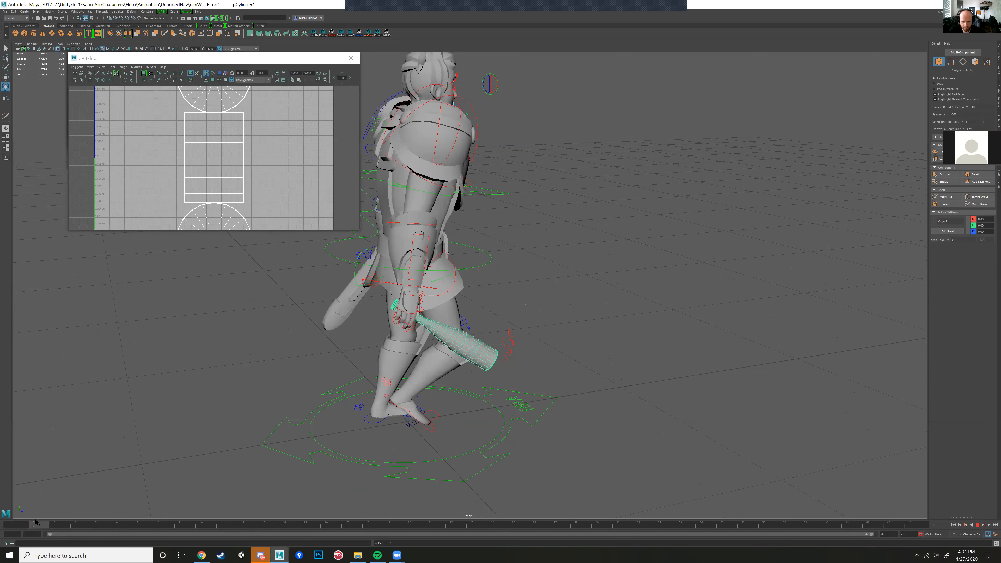
left_click(33, 523)
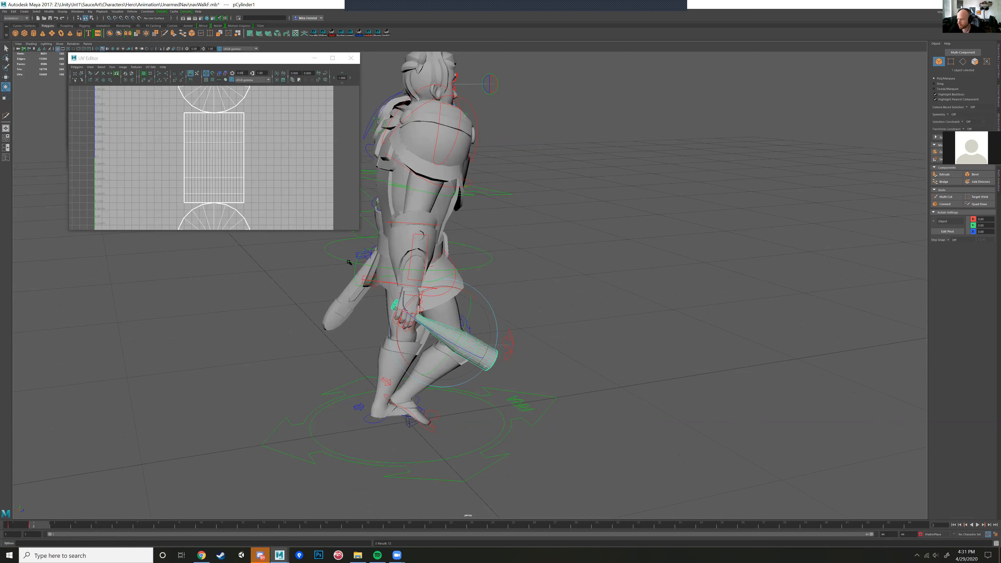
Step: Examine how the bat sits in the hero's right hand from several angles, with the bat selected
left_click_drag(401, 384, 370, 383, "alt")
right_click_drag(371, 382, 346, 378, "alt")
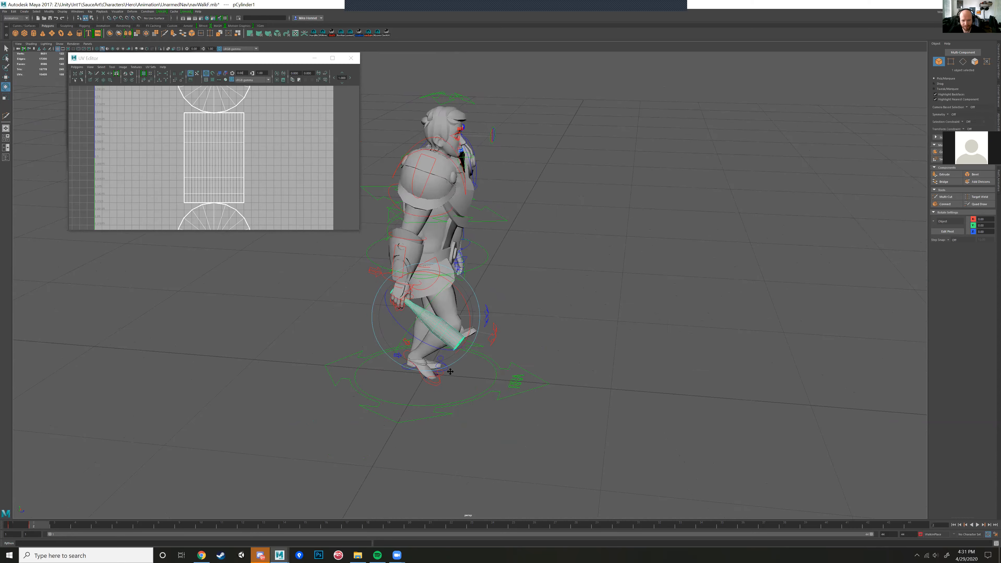
middle_click_drag(346, 378, 408, 375, "alt")
right_click_drag(408, 374, 481, 365, "alt")
left_click_drag(480, 365, 420, 271, "alt")
left_click(433, 305)
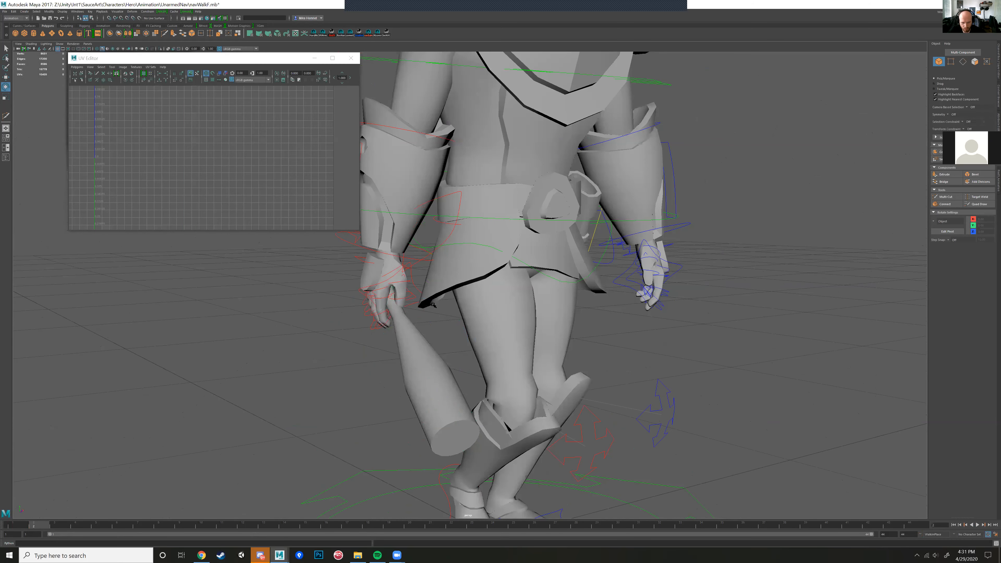
left_click(415, 365)
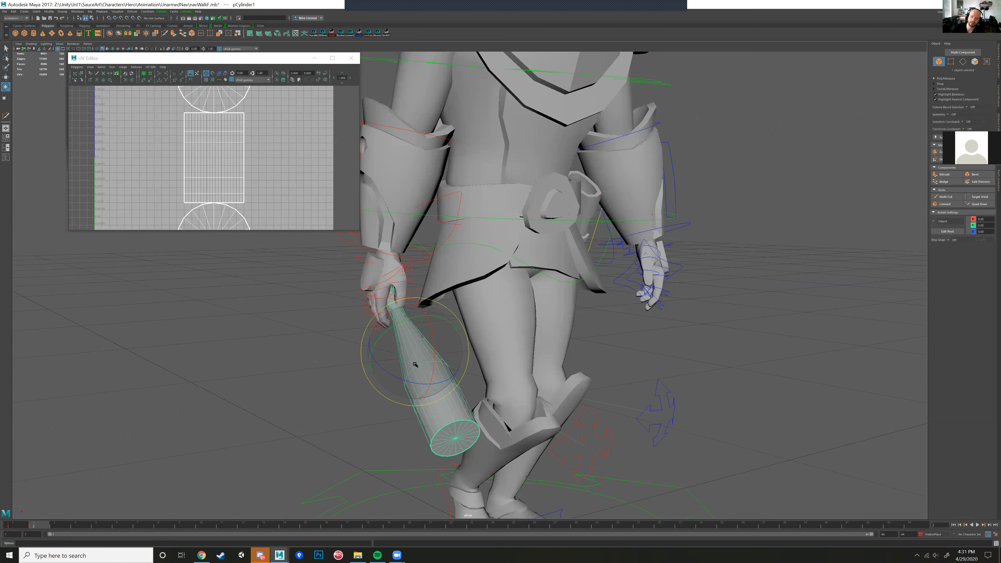
right_click_drag(413, 364, 234, 470, "alt")
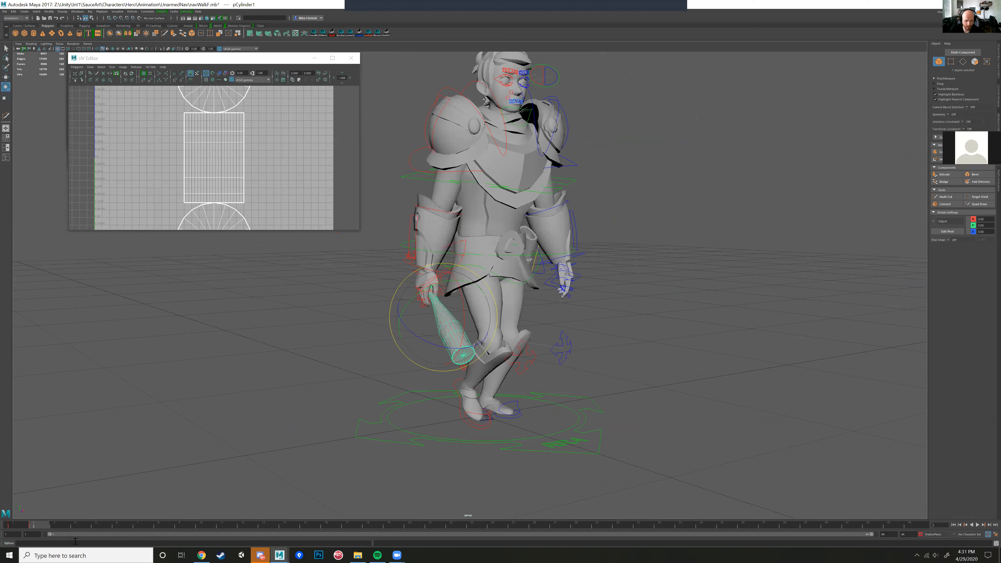
Step: Delete the bat's keyframes at the current frame and at frame 1
right_click(42, 526)
left_click(59, 469)
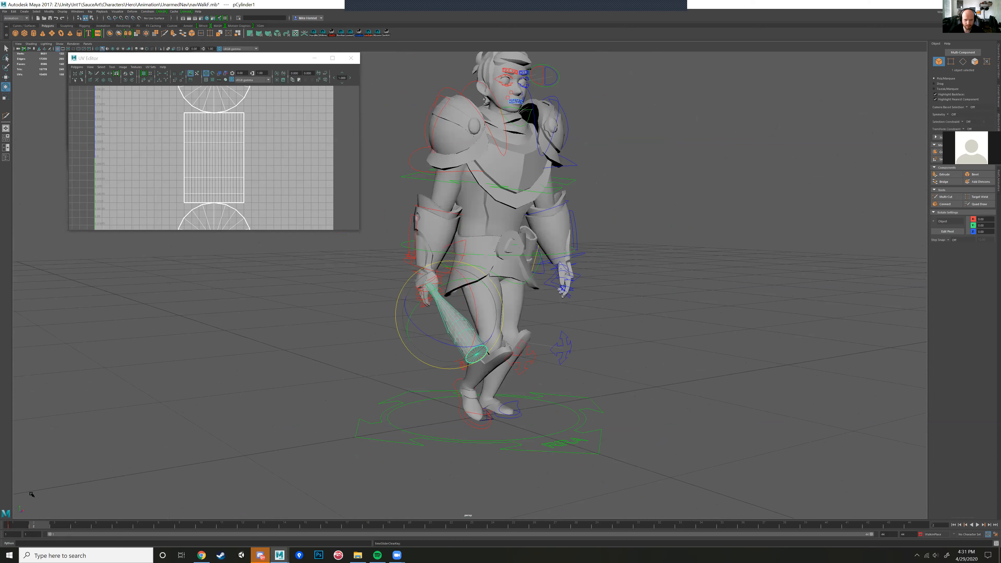
left_click(19, 525)
right_click(17, 522)
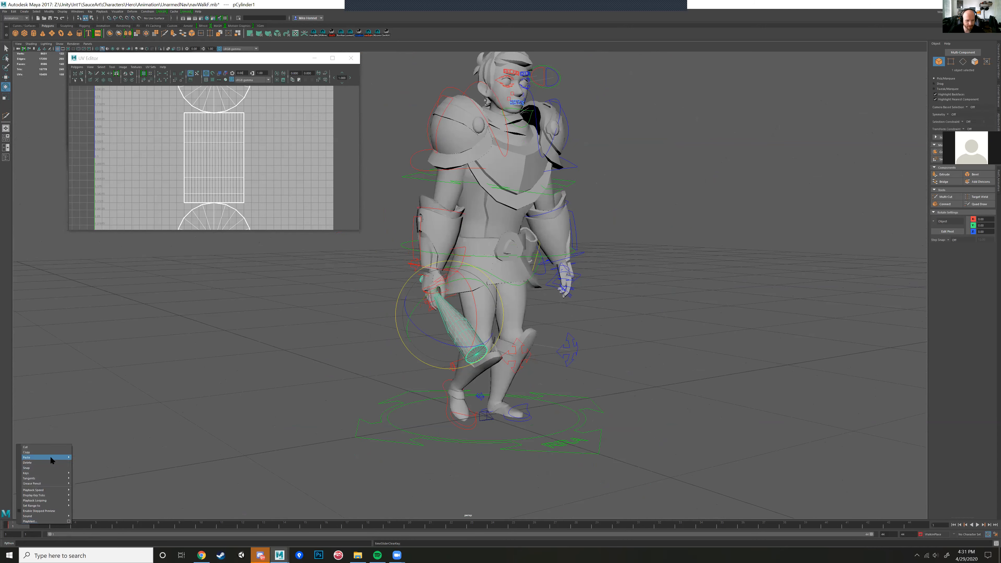
left_click(45, 467)
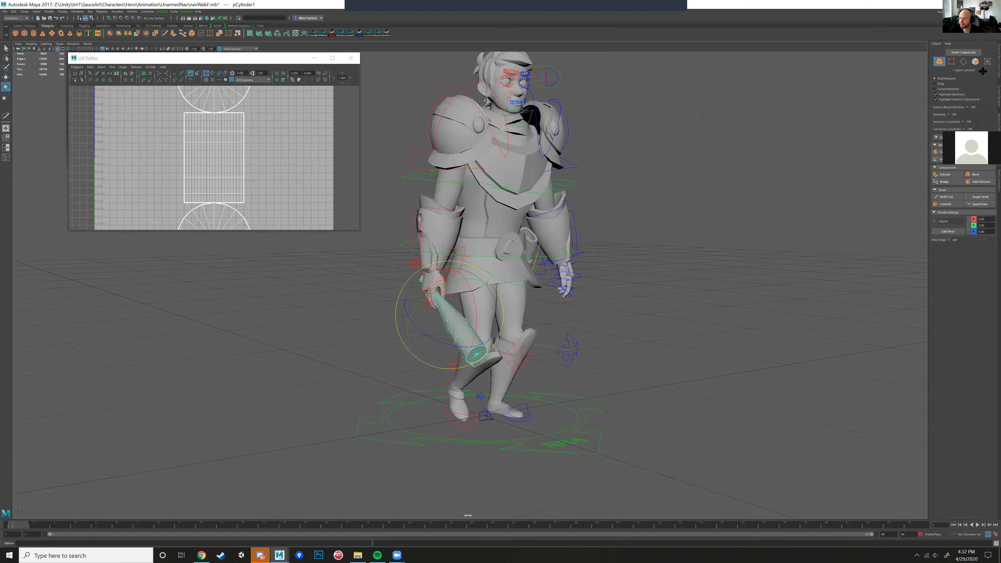
Step: Set all of the bat's translate and rotate channels to 0 to bring it back upright at the origin
left_click(997, 60)
left_click_drag(991, 53, 991, 76)
double_click(991, 75)
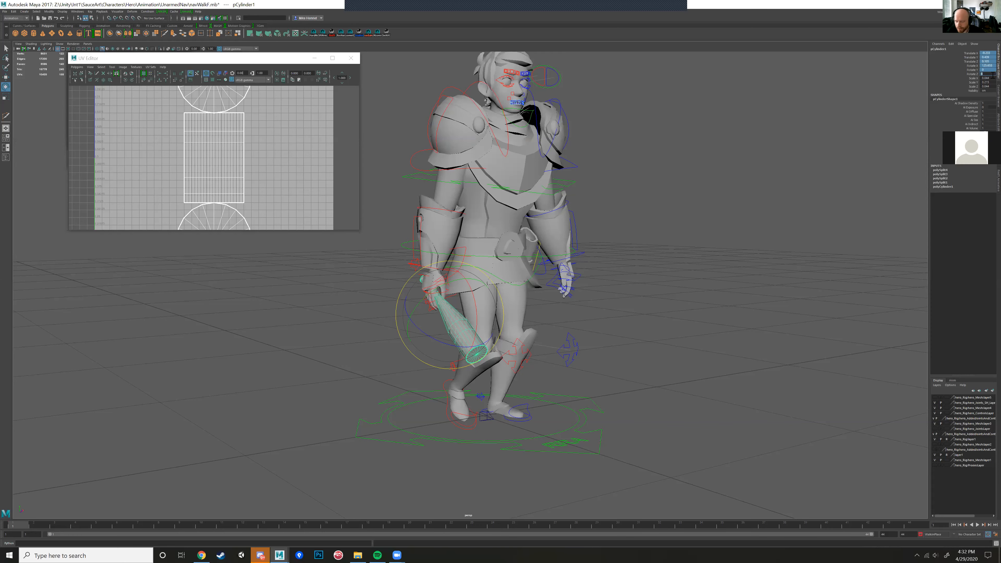
key("Return")
scroll(610, 303, "up", 4)
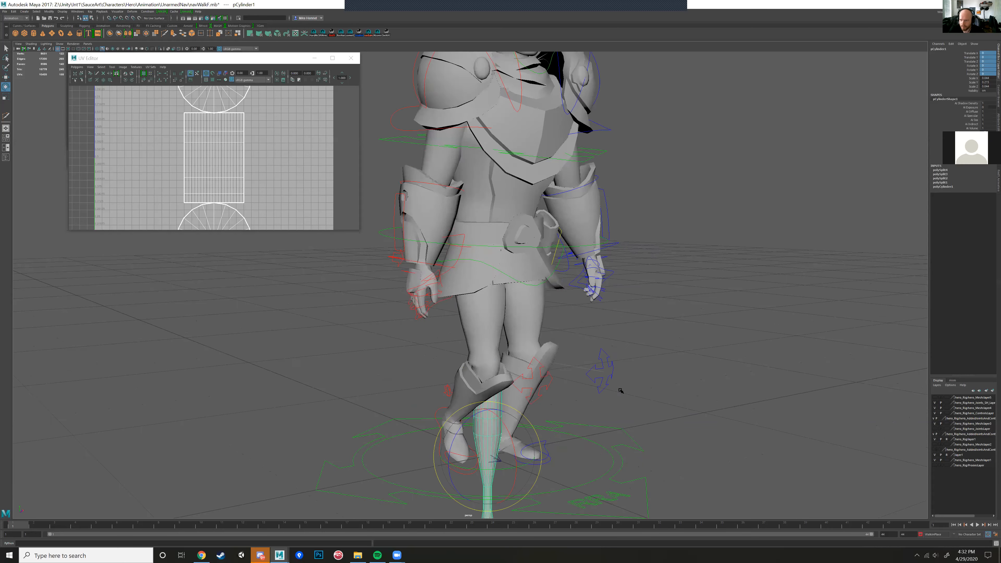
middle_click_drag(609, 304, 609, 291, "alt")
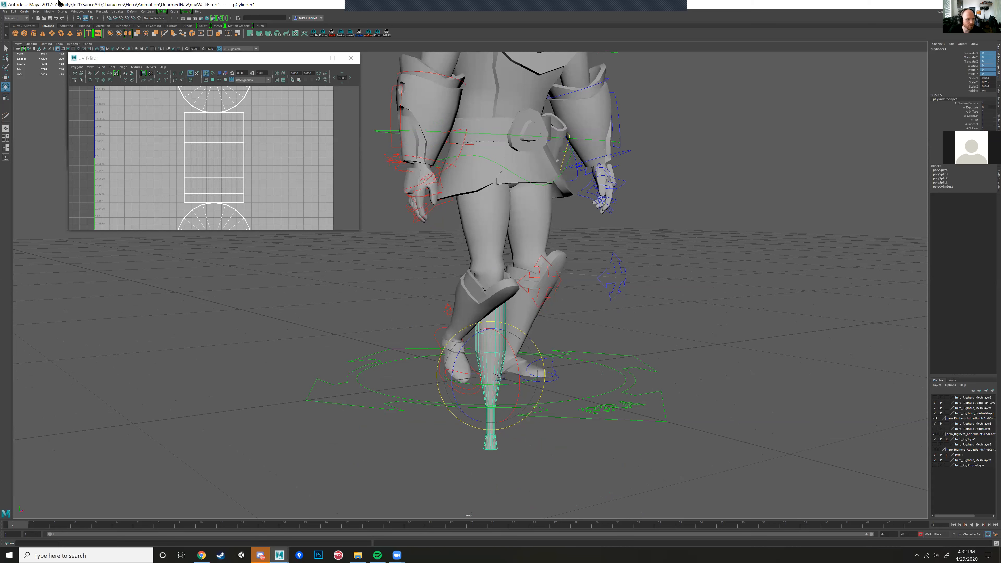
Step: Freeze the bat's transformations with translate, rotate and scale all included
left_click(48, 12)
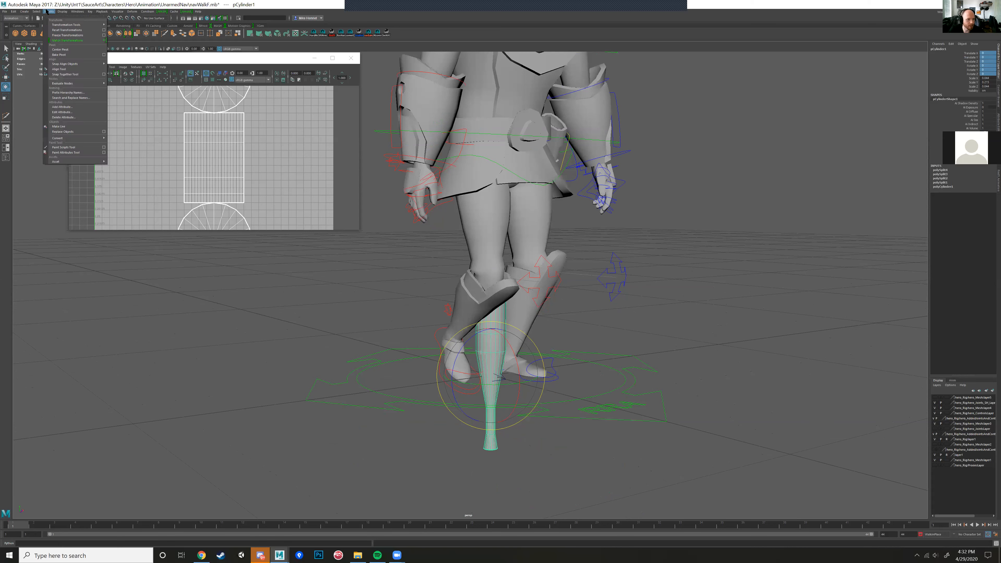
left_click(104, 35)
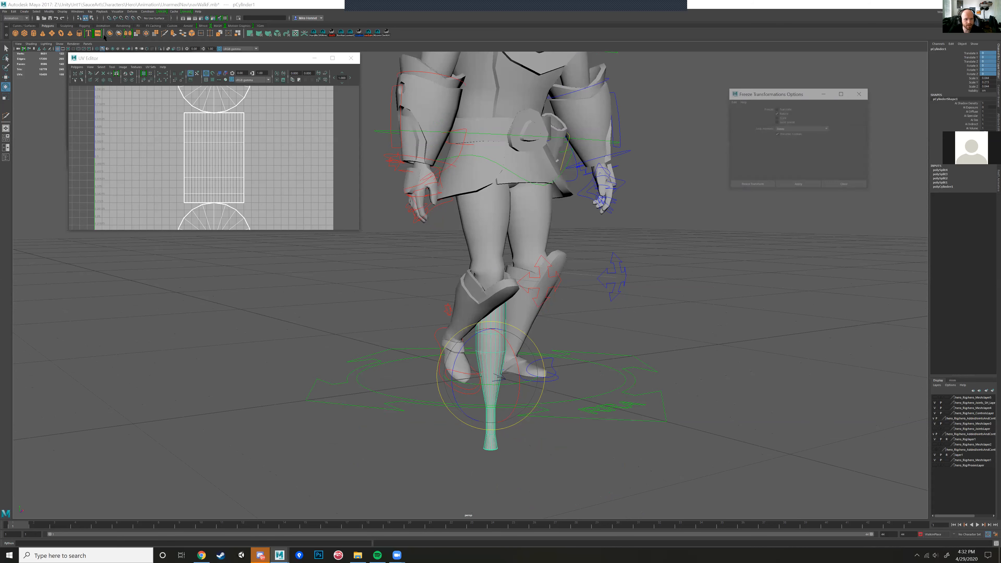
left_click(777, 117)
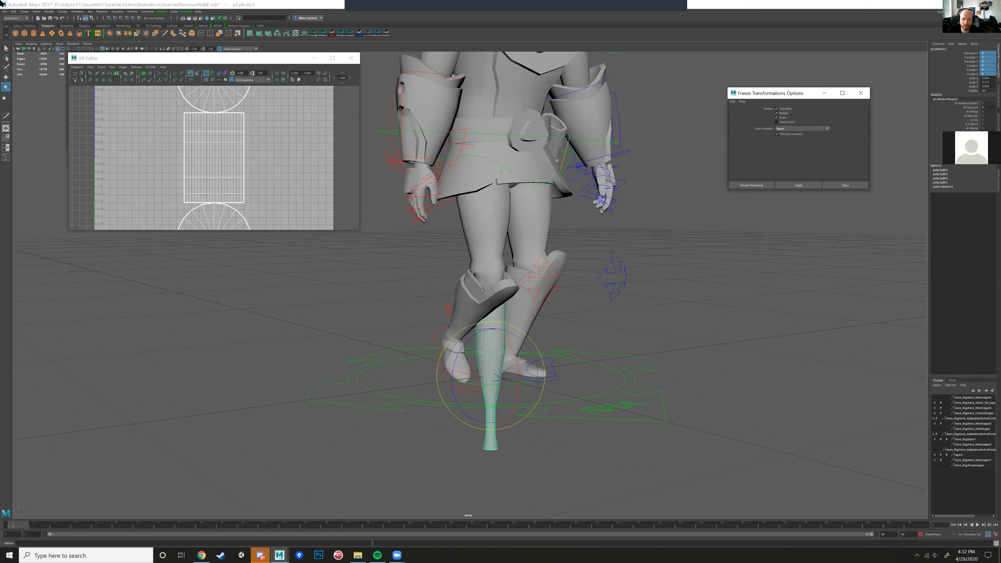
left_click(752, 186)
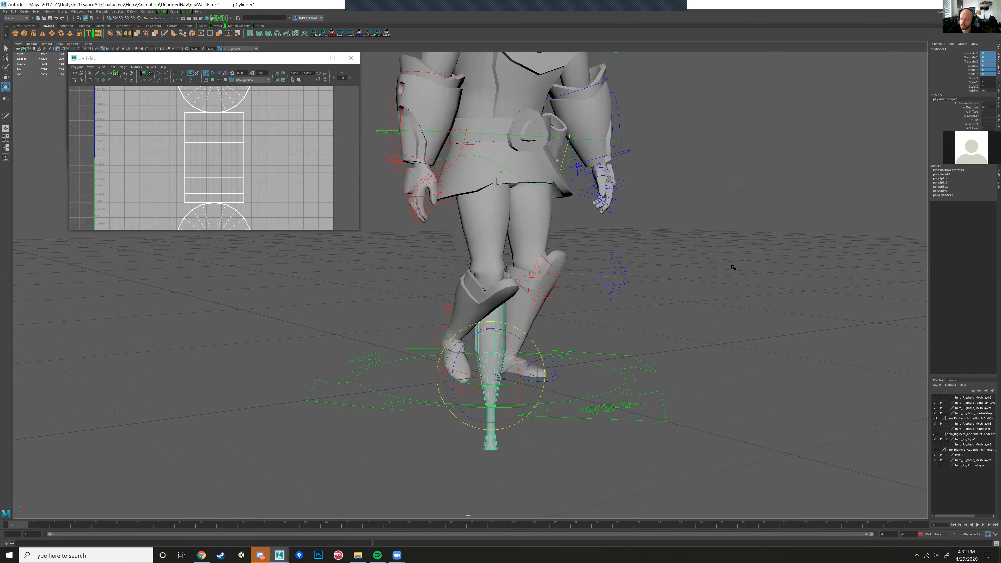
Step: Try rotating the bat at the origin, and undo the rotation
scroll(733, 268, "down", 2)
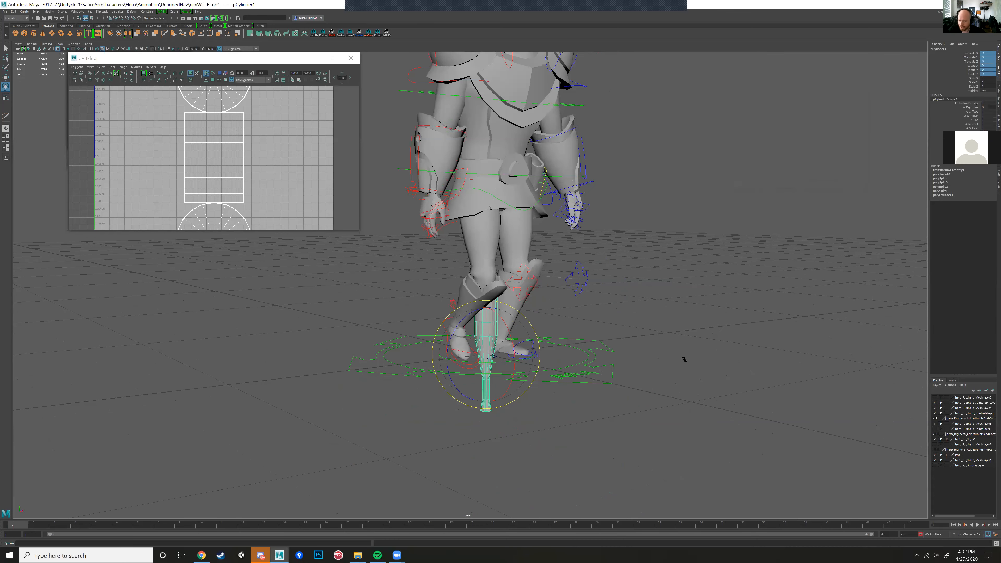
left_click_drag(590, 341, 684, 130, "alt")
left_click_drag(514, 332, 462, 247, "alt")
key("ctrl+z")
key("ctrl+z")
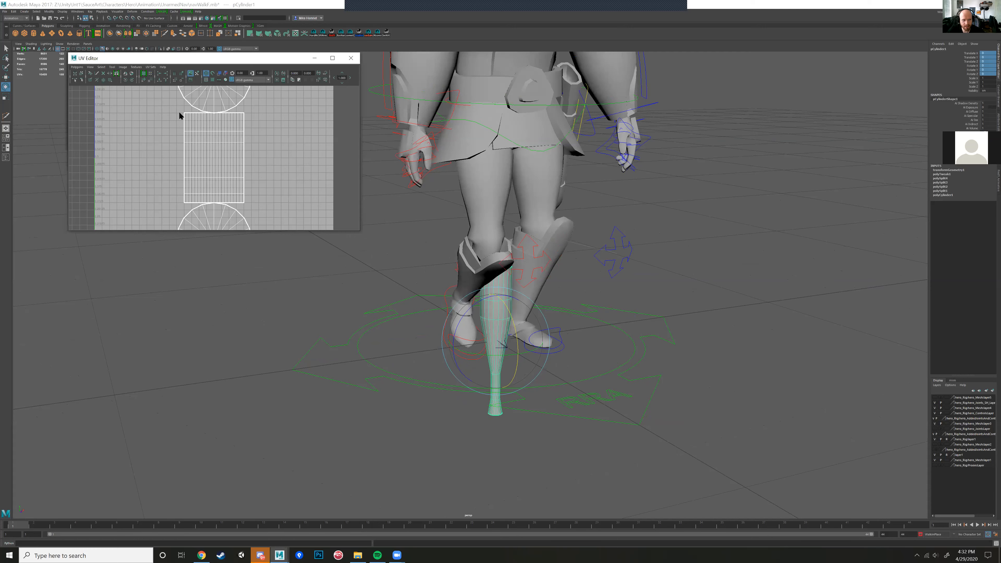
Step: Move the UV Editor window out of the way and create a locator at the origin
left_click_drag(208, 57, 161, 243)
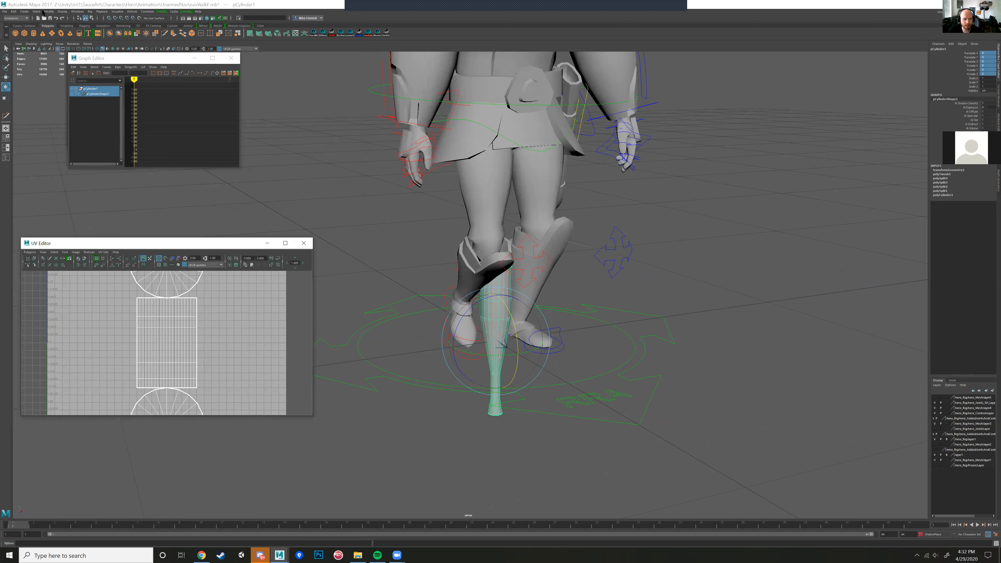
left_click(25, 12)
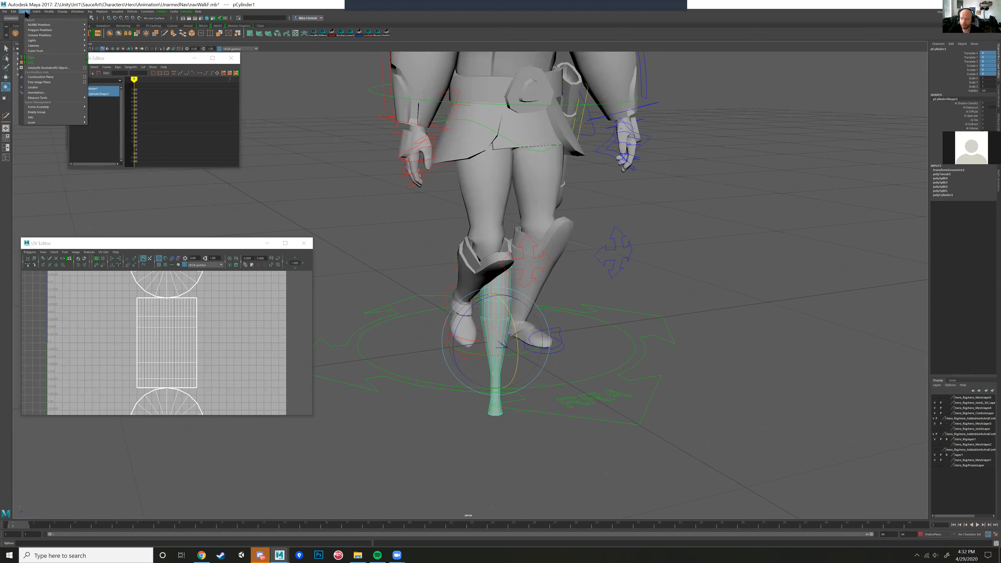
mouse_move(65, 47)
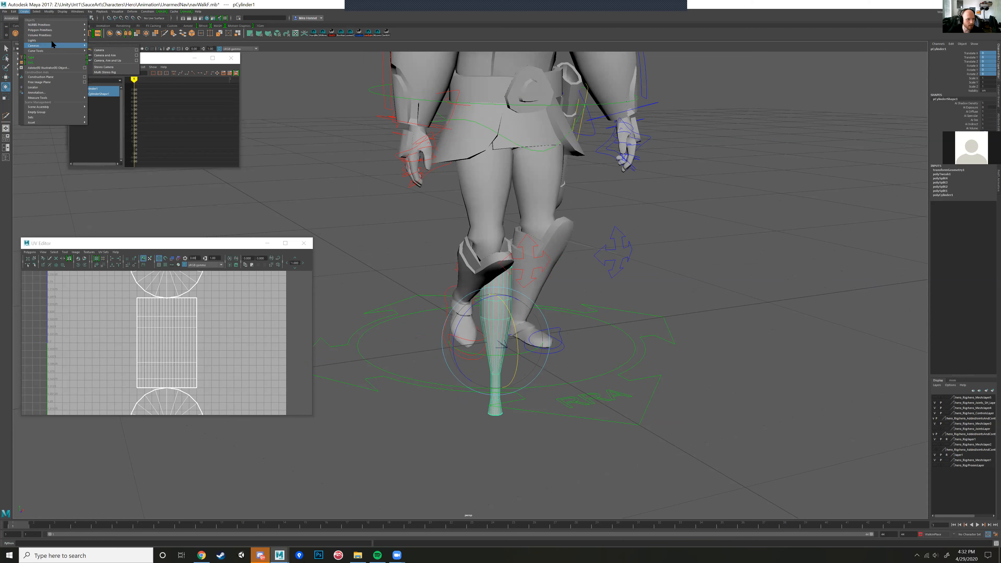
mouse_move(51, 30)
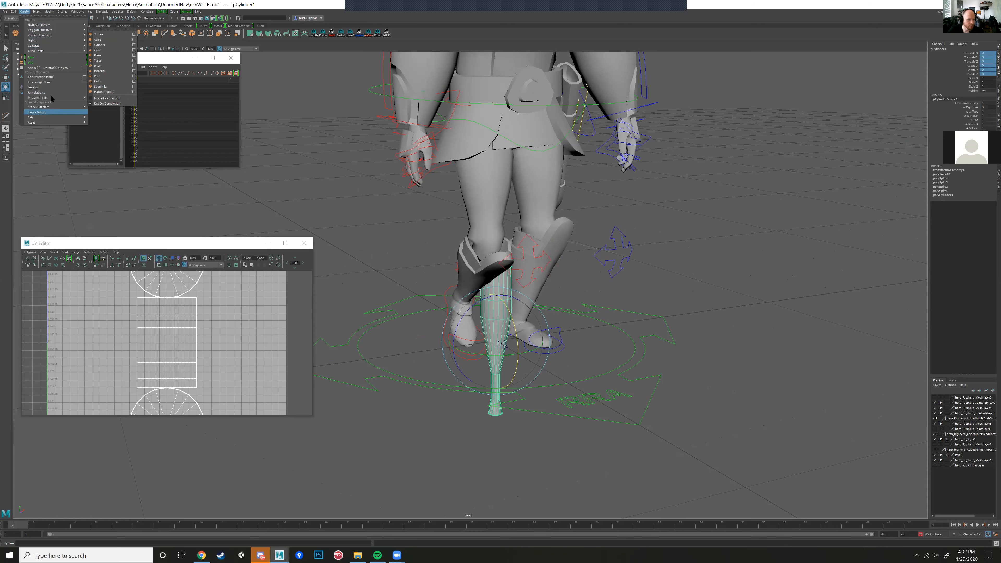
left_click(34, 87)
Step: Move the locator away from the hero and the bat into the empty space beside them
left_click_drag(473, 300, 498, 328, "alt")
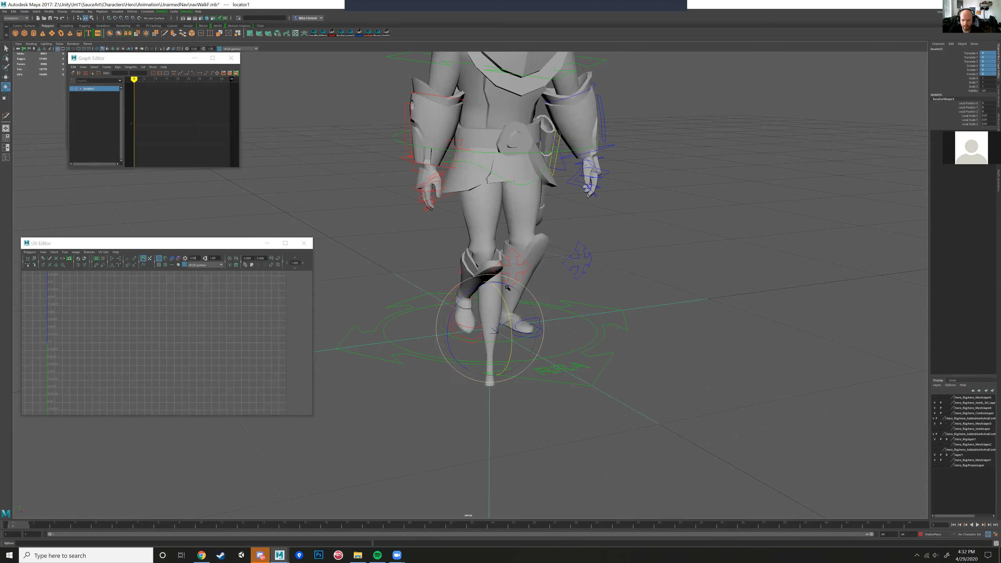
left_click_drag(628, 280, 673, 281)
middle_click_drag(673, 281, 541, 313, "alt")
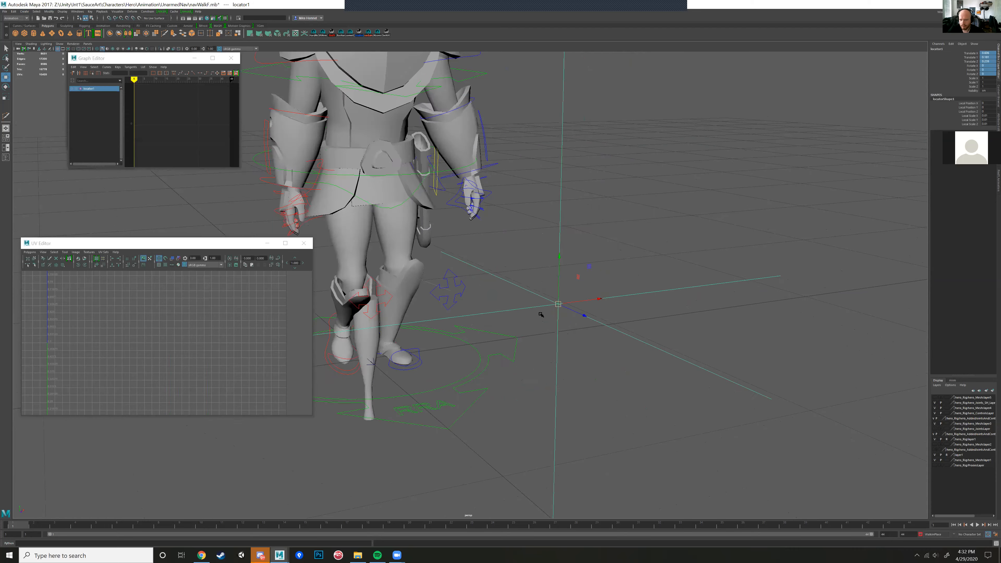
right_click_drag(540, 313, 579, 312, "alt")
left_click_drag(560, 324, 519, 351, "alt")
right_click_drag(519, 351, 506, 358, "alt")
middle_click_drag(520, 359, 574, 338, "alt")
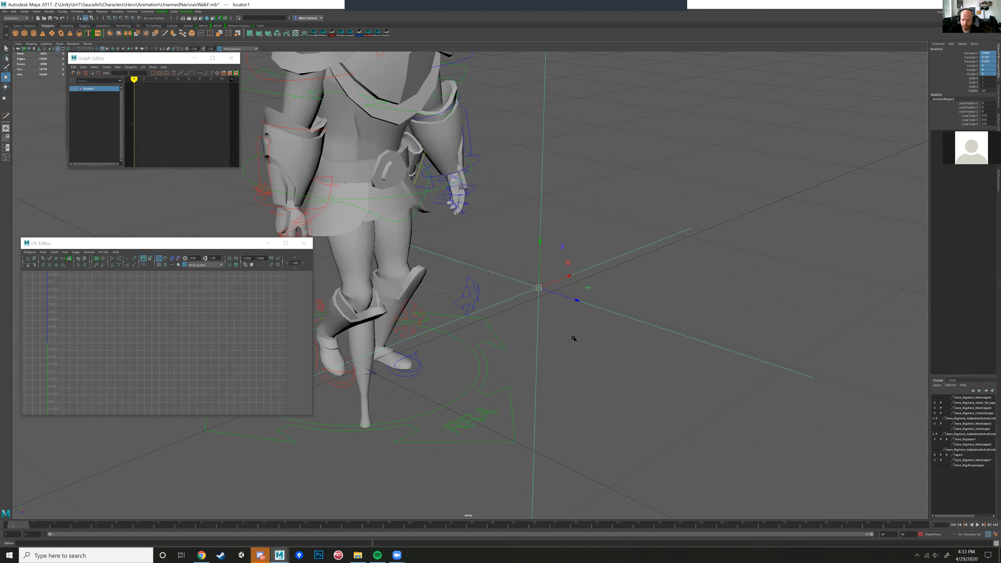
left_click_drag(594, 264, 717, 259)
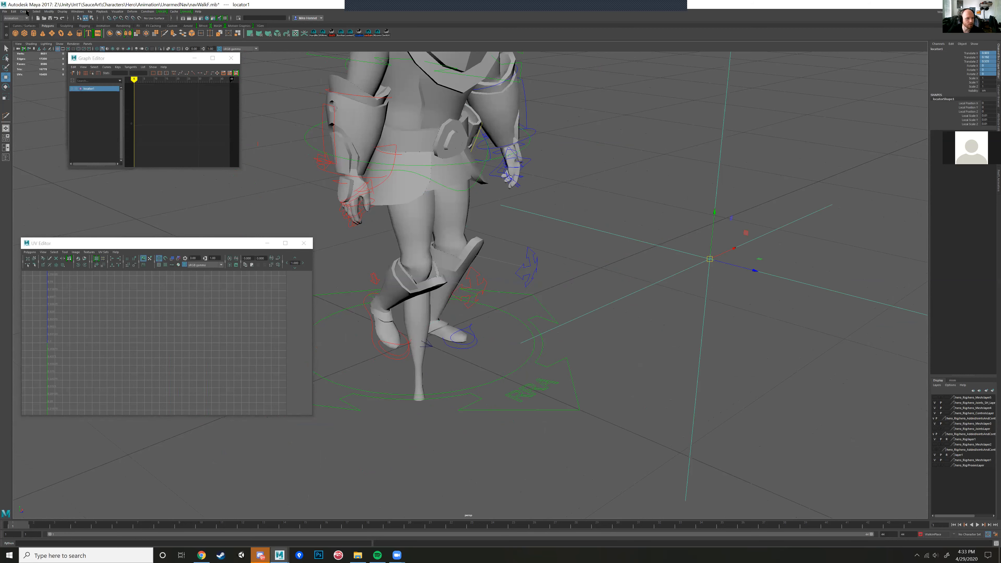
Step: Create a NURBS circle at the origin as a control curve for the bat
left_click(25, 12)
mouse_move(57, 25)
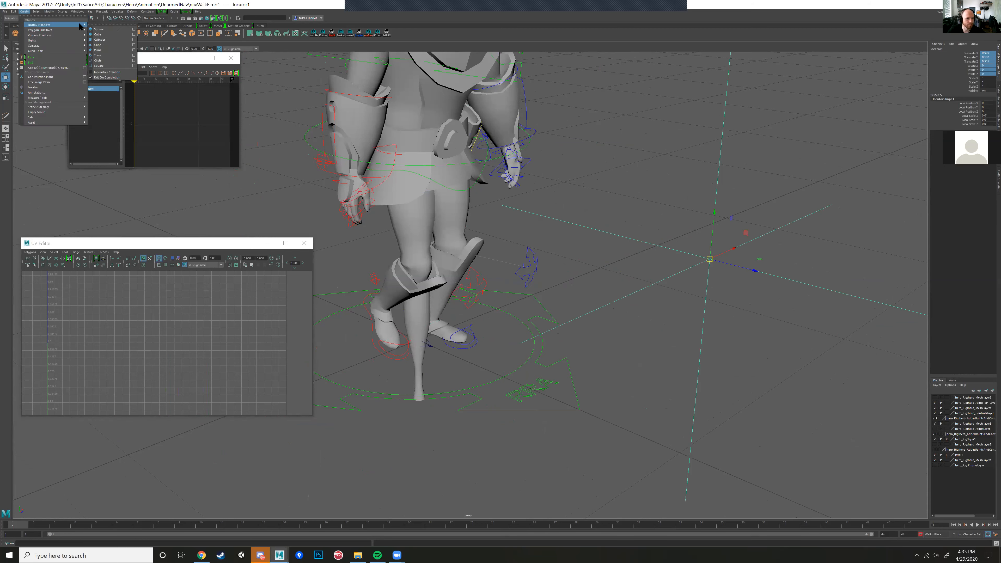
left_click(104, 60)
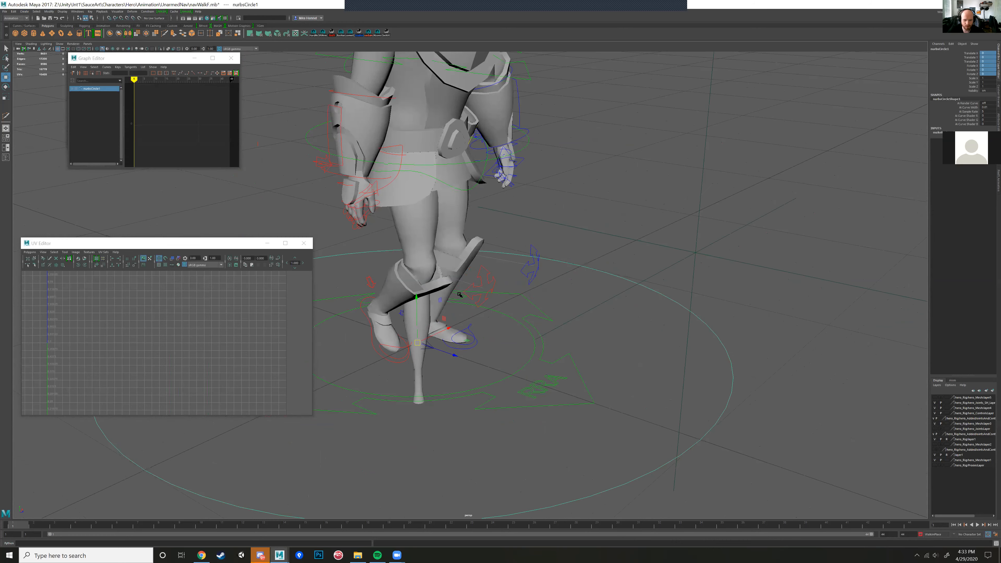
key("r")
left_click_drag(416, 343, 204, 356)
key("ctrl+z")
key("ctrl+z")
Step: Select all of the circle's control vertices and scale them in to a small ring around the bat
right_click_drag(615, 281, 594, 280)
scroll(591, 287, "down", 10)
left_click_drag(532, 344, 649, 382, "alt")
scroll(480, 309, "up", 5)
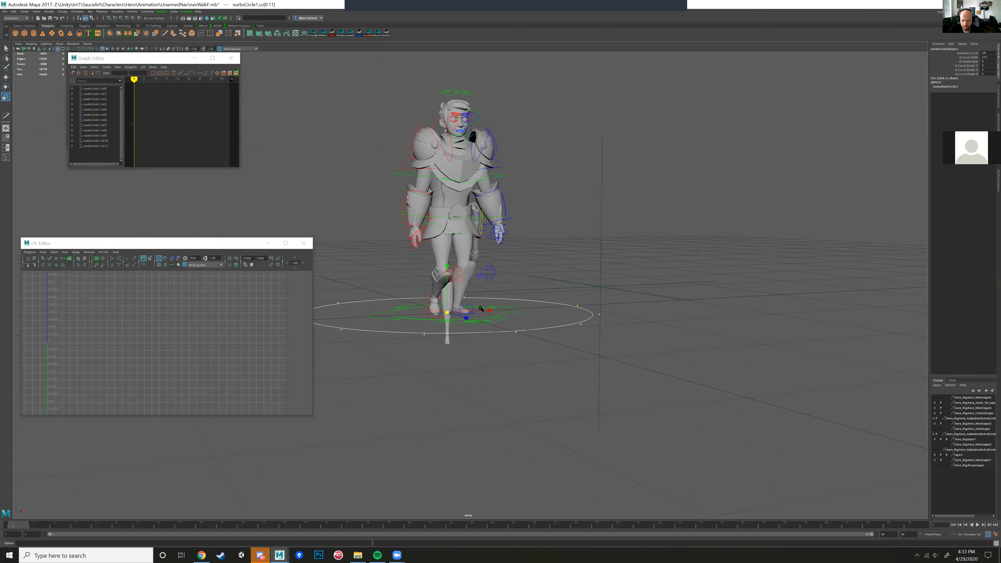
scroll(481, 308, "up", 3)
left_click_drag(426, 336, 63, 324)
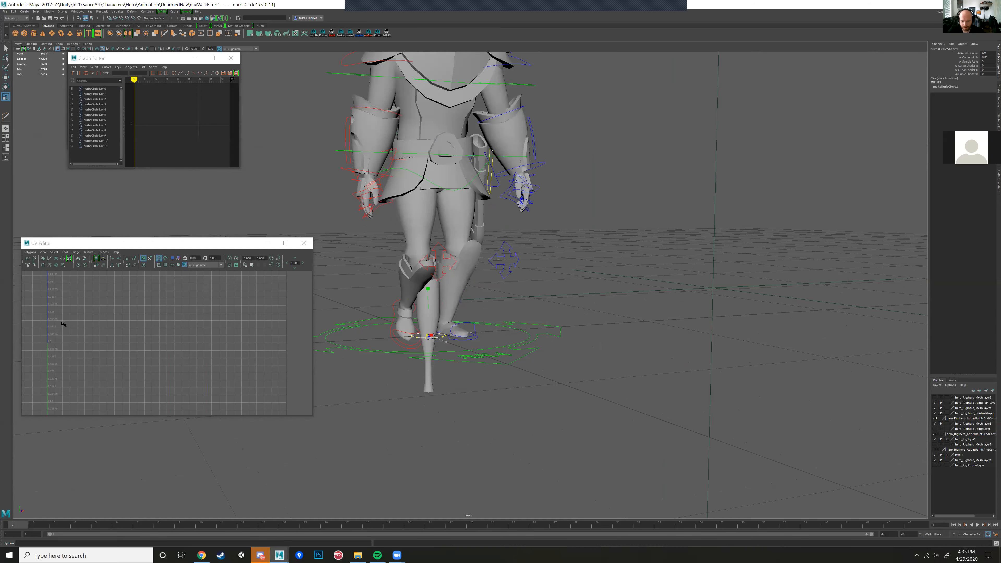
Step: Return to object mode, move the bat and its ring together clear of the hero, and reselect the bat
left_click_drag(410, 371, 471, 330, "alt")
left_click(507, 354)
right_click_drag(454, 311, 467, 304)
left_click(448, 340)
left_click(433, 342)
left_click_drag(426, 328, 431, 323, "alt")
key("w")
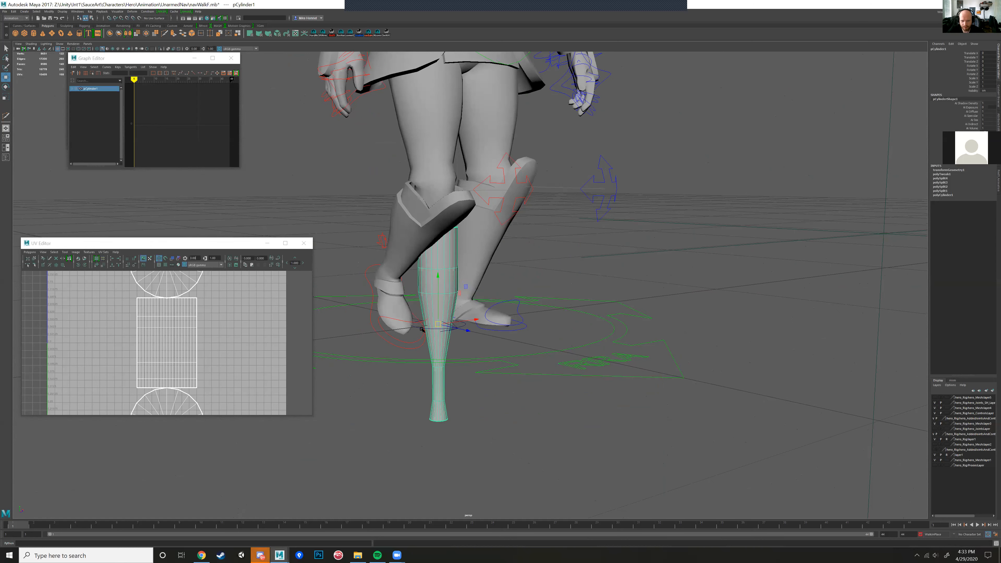
left_click(455, 327, "shift")
left_click_drag(455, 327, 575, 387)
key("f")
scroll(554, 376, "up", 2)
left_click(505, 233)
scroll(515, 278, "down", 4)
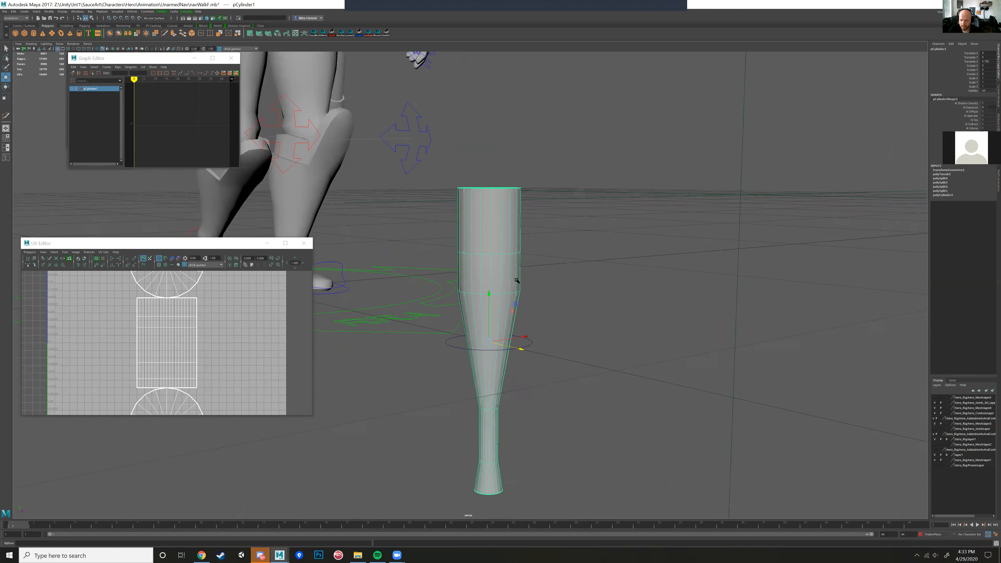
Step: Raise the bat vertically so that its narrow handle passes through the ring curve
left_click_drag(516, 280, 544, 274, "alt")
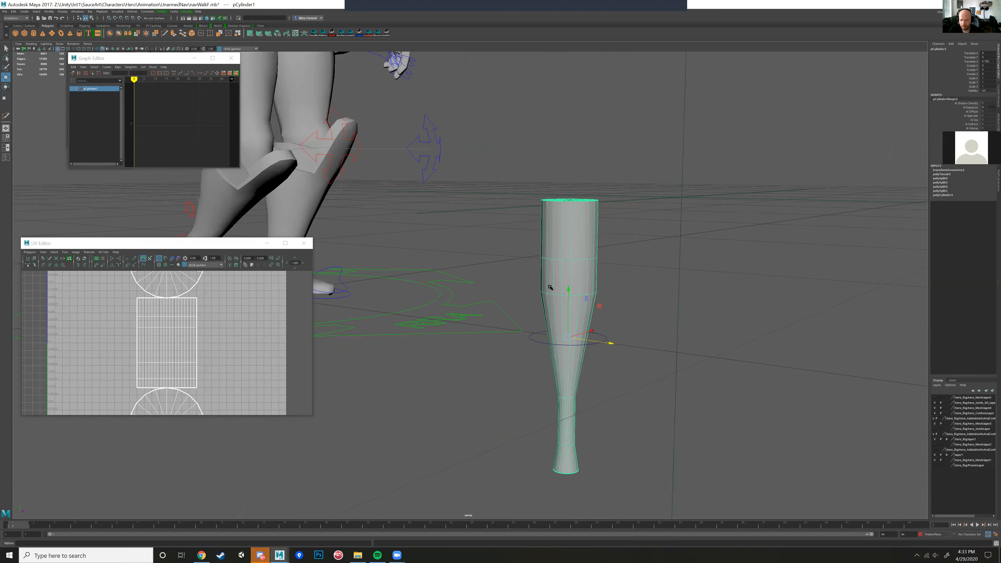
left_click_drag(569, 290, 572, 199)
left_click_drag(613, 267, 617, 328, "alt")
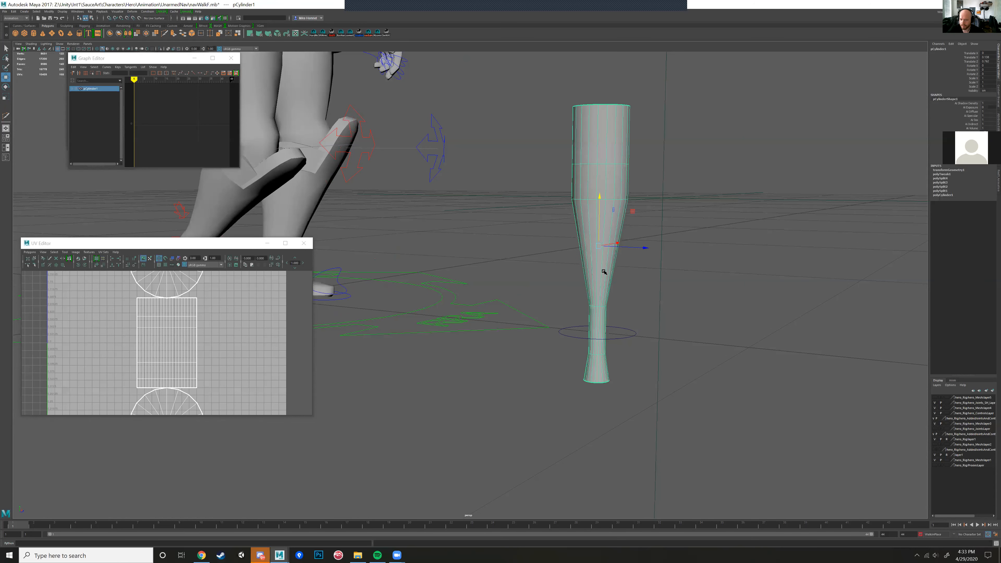
Step: Parent the bat to the ring curve, test-move the ring diagonally, and undo that move
left_click(634, 335)
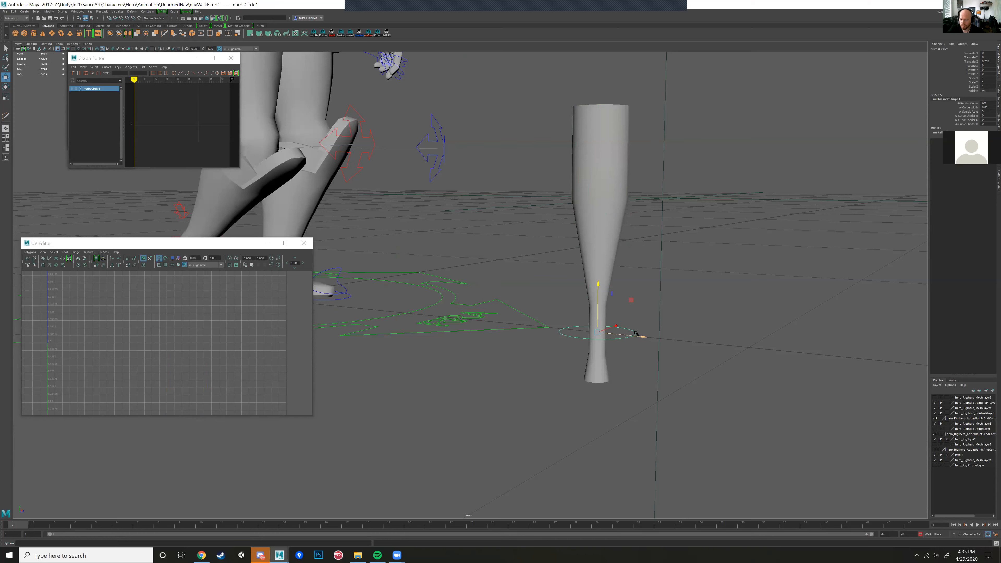
left_click_drag(644, 338, 565, 324)
left_click(608, 196)
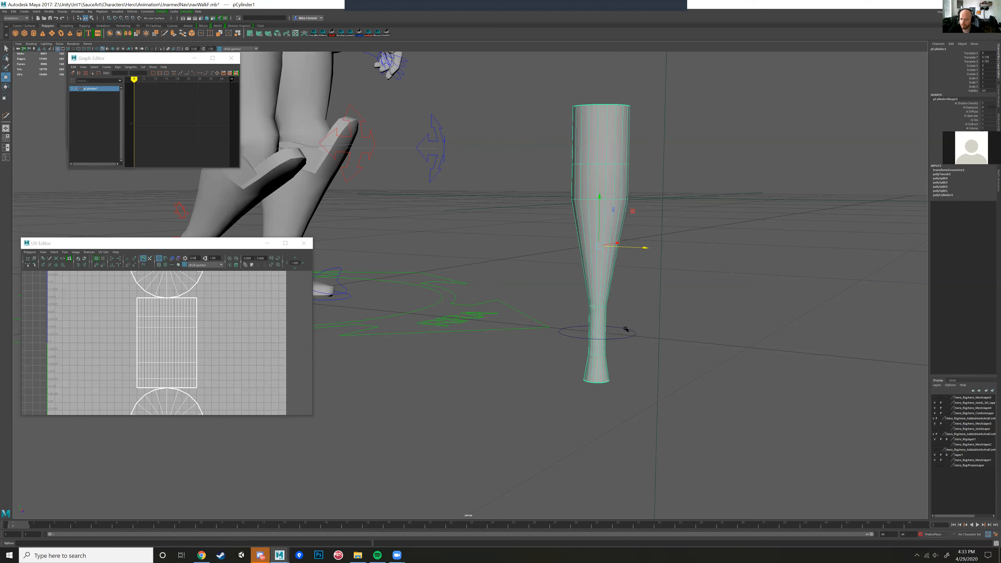
left_click(630, 335, "shift")
key("p")
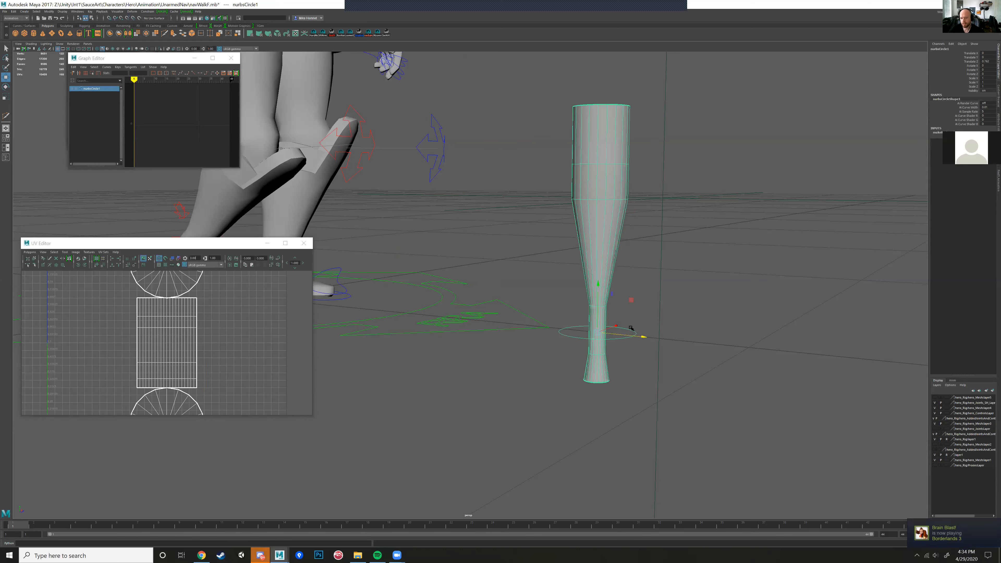
left_click_drag(631, 299, 641, 269)
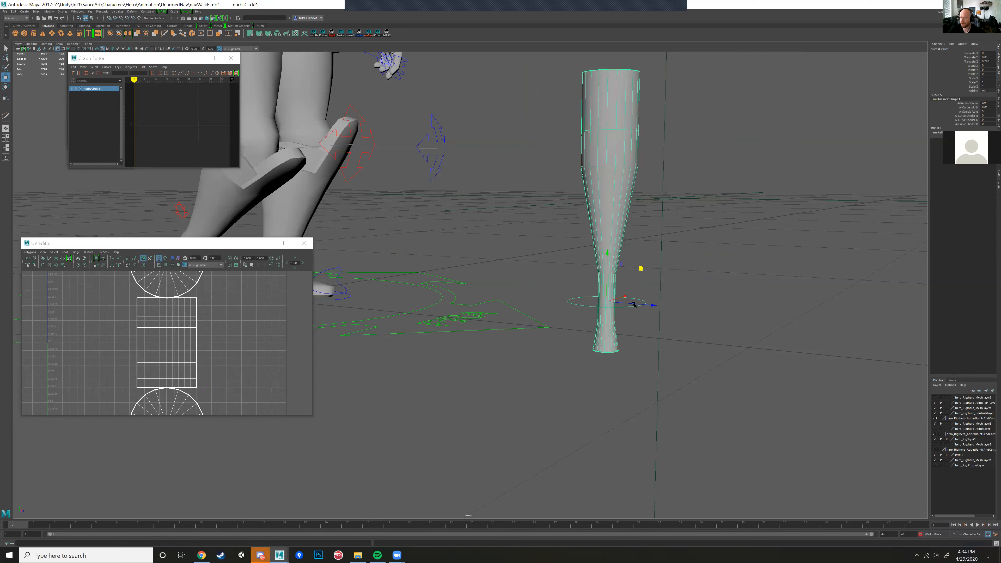
key("ctrl+z")
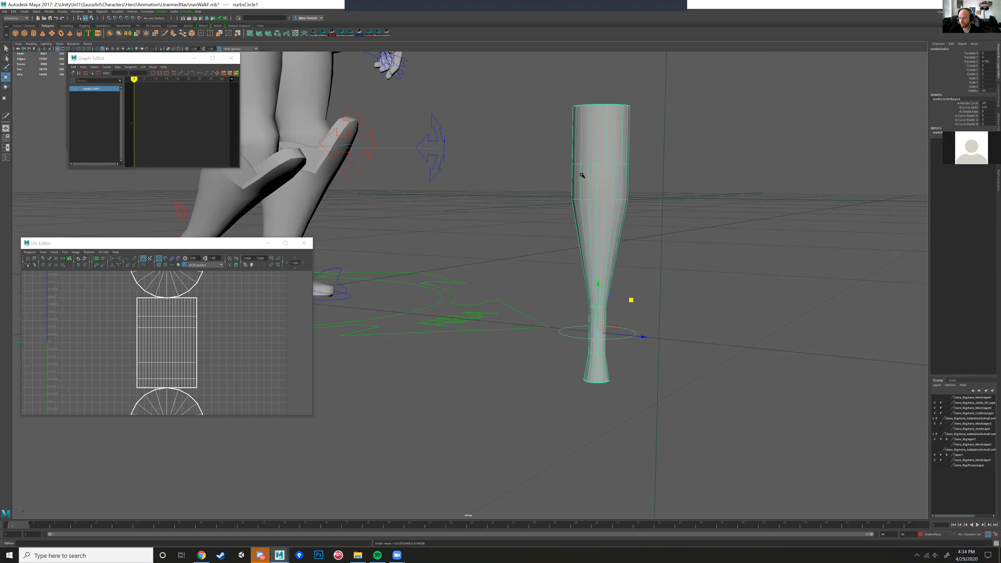
Step: Snap the bat's pivot down to the centre of the ring curve around its handle
left_click(601, 252)
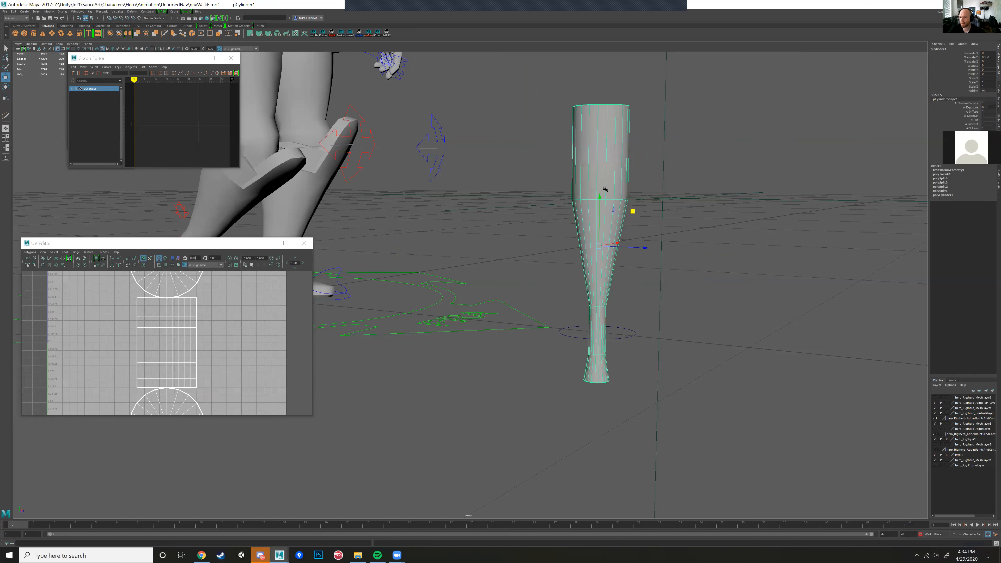
left_click_drag(598, 237, 594, 240, "alt")
key("d")
key("v")
left_click_drag(572, 206, 569, 310)
key("d")
key("x")
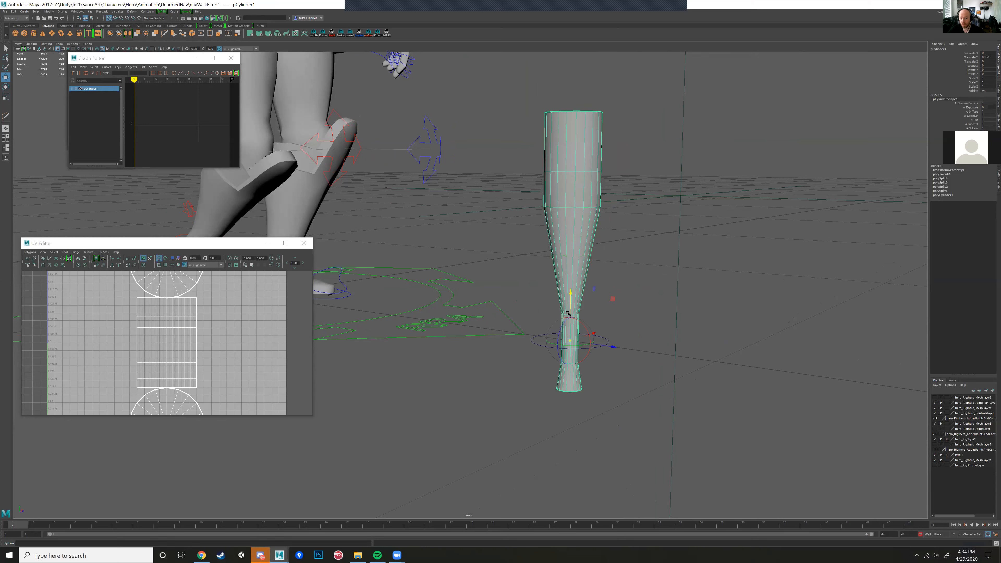
Step: Test the parenting by moving the ring around freely with the bat, and undo any trial rotation of the bat itself
left_click(608, 340)
left_click_drag(602, 311, 646, 284)
left_click(588, 242)
key("e")
key("ctrl+z")
key("w")
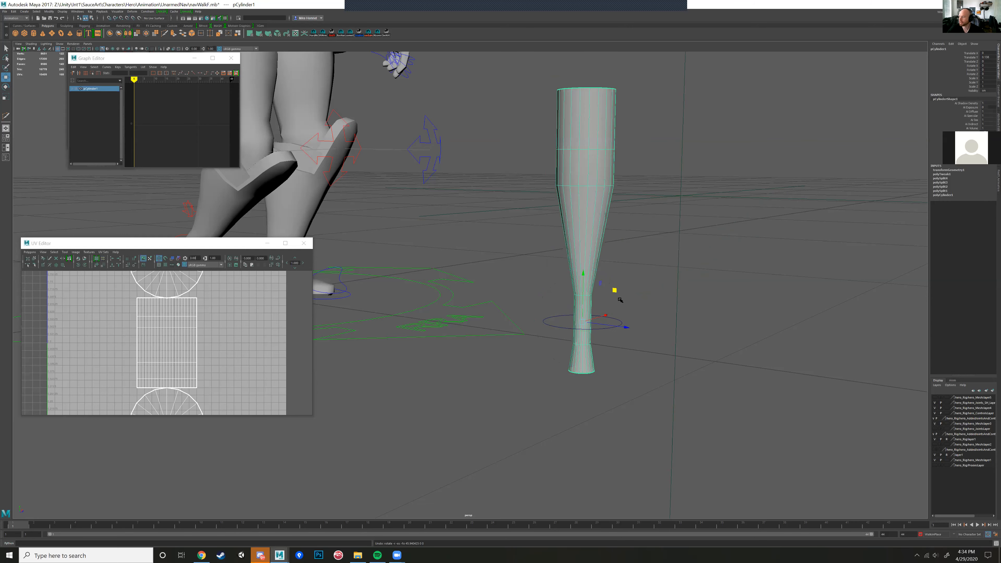
left_click(621, 322)
right_click_drag(639, 293, 512, 337, "alt")
middle_click_drag(511, 338, 727, 402, "alt")
right_click_drag(727, 401, 623, 350, "alt")
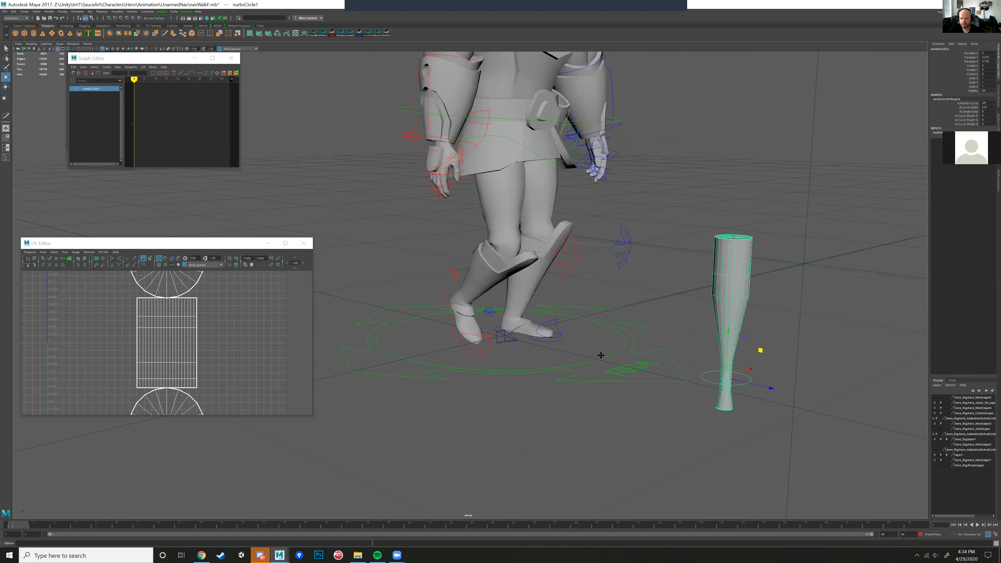
Step: Rotate the ring control so the bat's thick end points downward, and move it to the hero's right hand
middle_click_drag(601, 355, 504, 346, "alt")
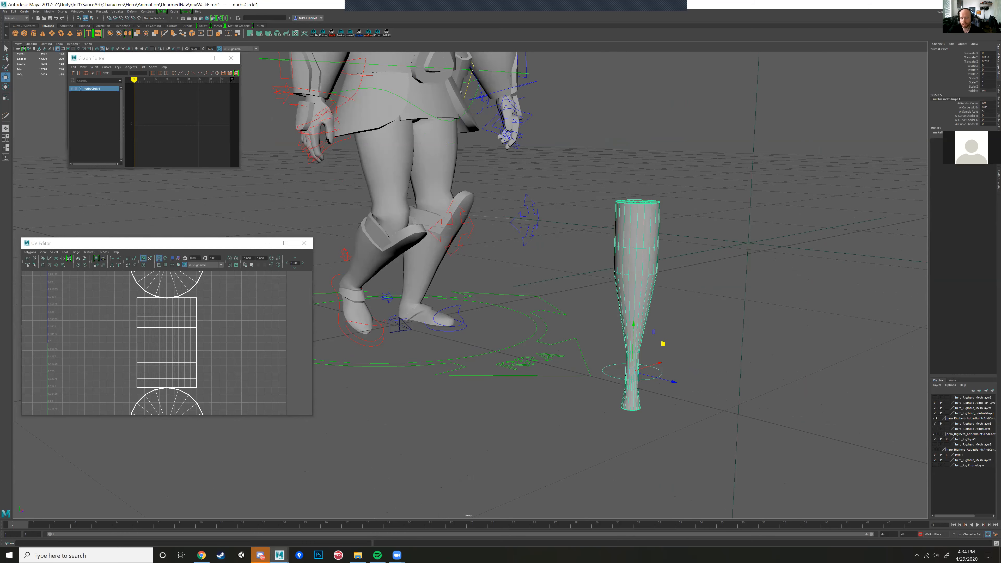
left_click_drag(620, 378, 615, 473, "alt")
key("e")
key("w")
left_click_drag(627, 342, 332, 187)
left_click_drag(333, 187, 604, 268, "alt")
left_click_drag(524, 242, 352, 176)
middle_click_drag(353, 175, 472, 248, "alt")
Step: Refine the ring control's position so the bat's handle sits inside the hero's right hand
scroll(472, 248, "up", 5)
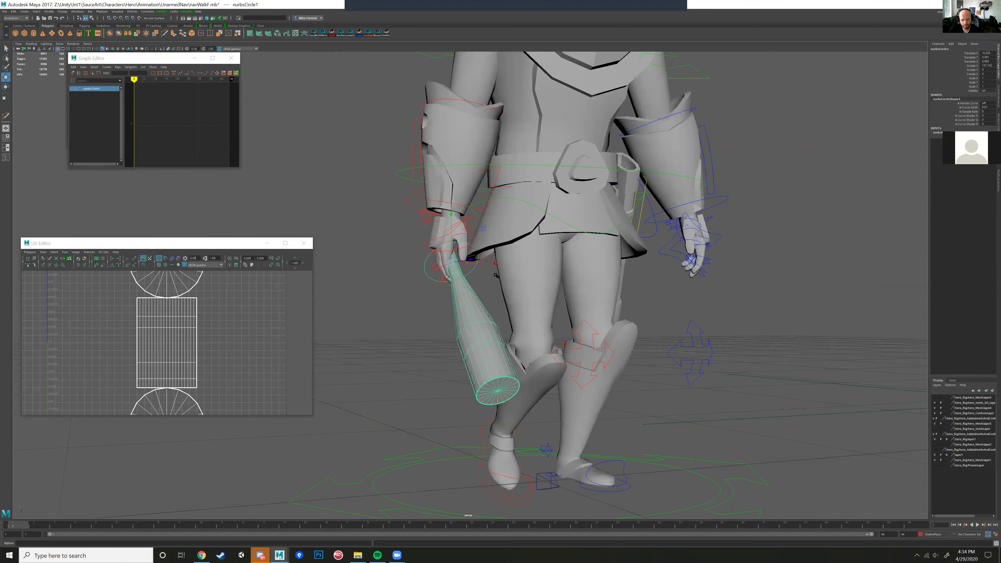
left_click_drag(479, 222, 537, 261)
scroll(480, 257, "up", 8)
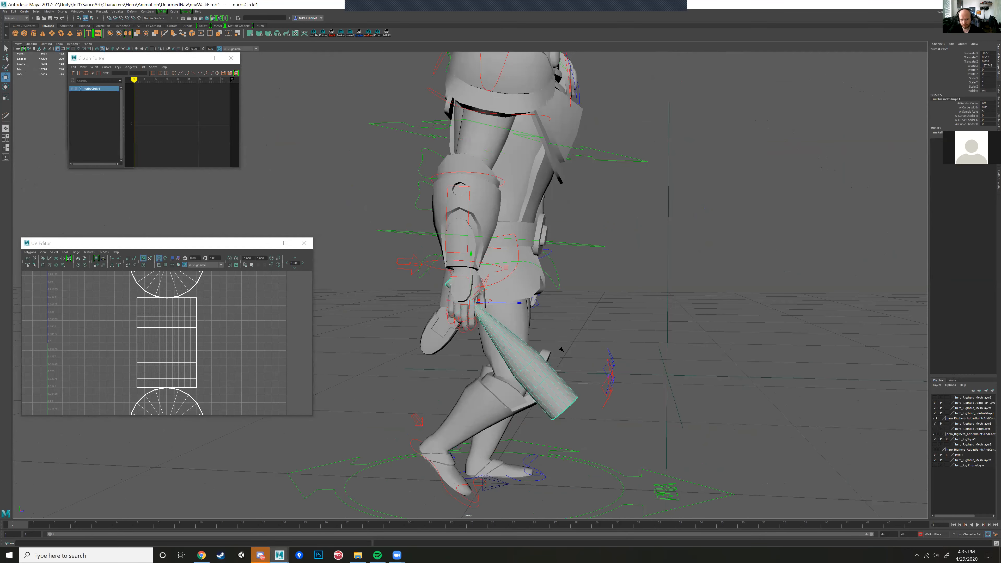
left_click_drag(615, 276, 428, 226, "alt")
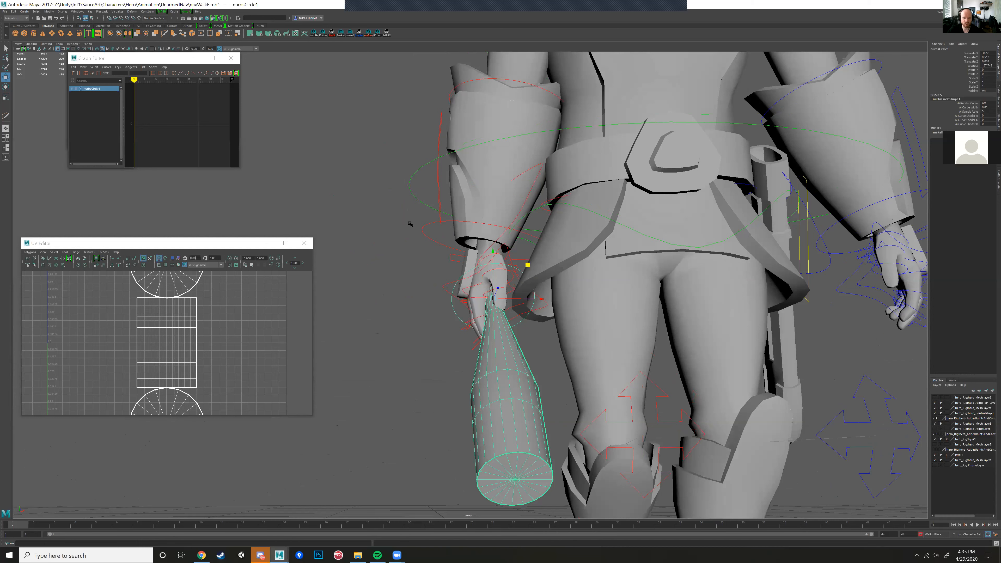
Step: Look through the constraint commands of the Animation menu set for attaching the bat control to the hand
left_click(146, 12)
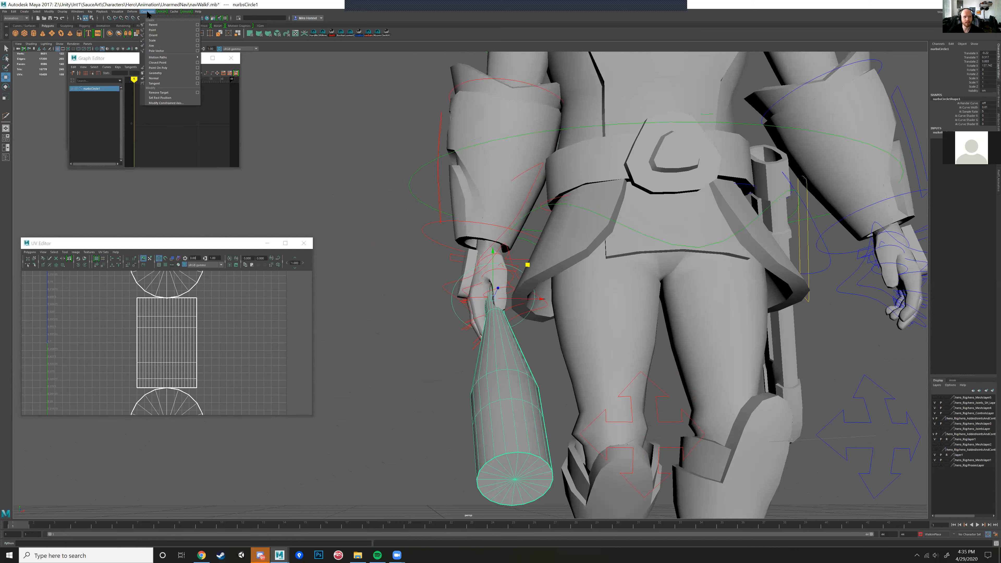
left_click(90, 11)
mouse_move(150, 12)
left_click(16, 18)
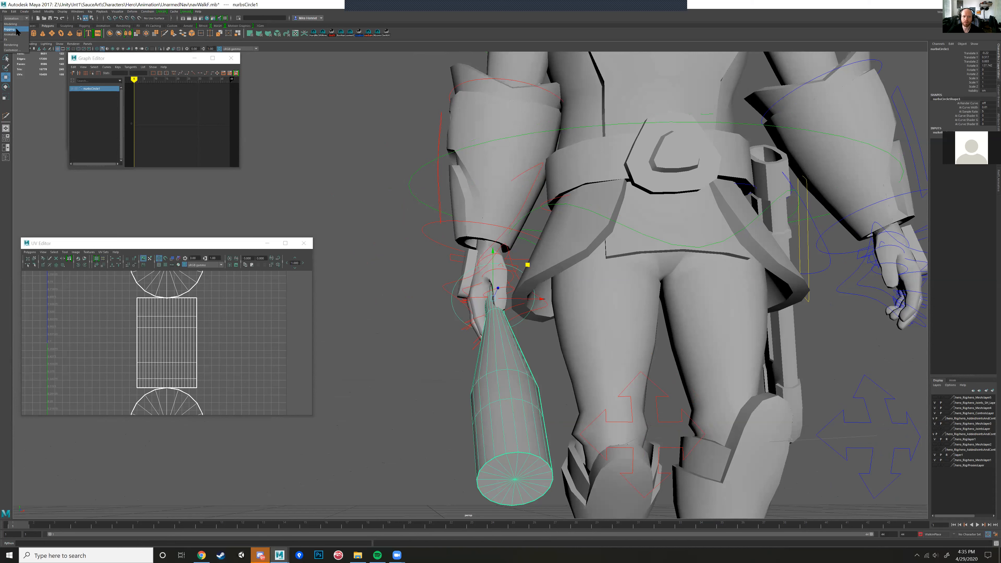
left_click(18, 35)
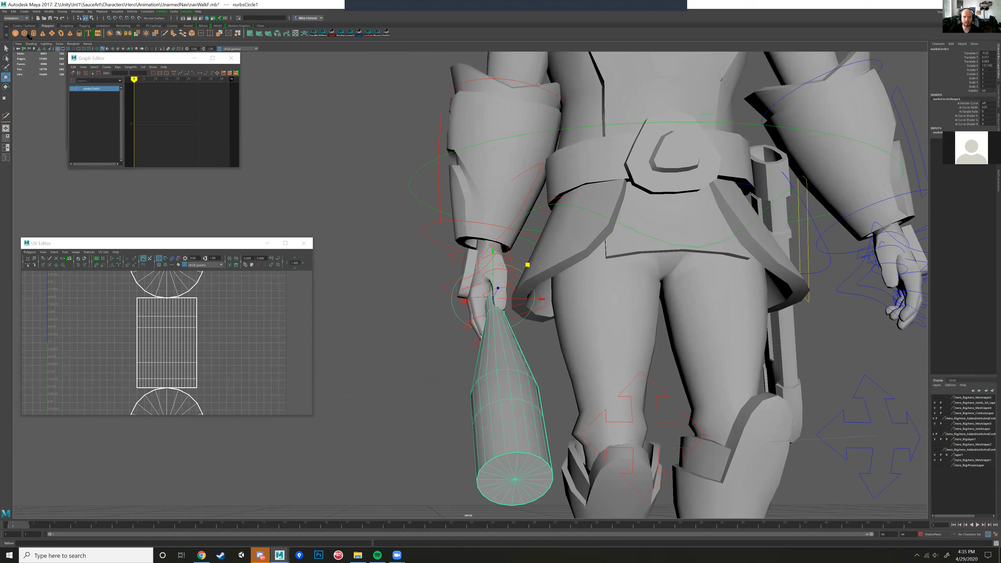
left_click(147, 11)
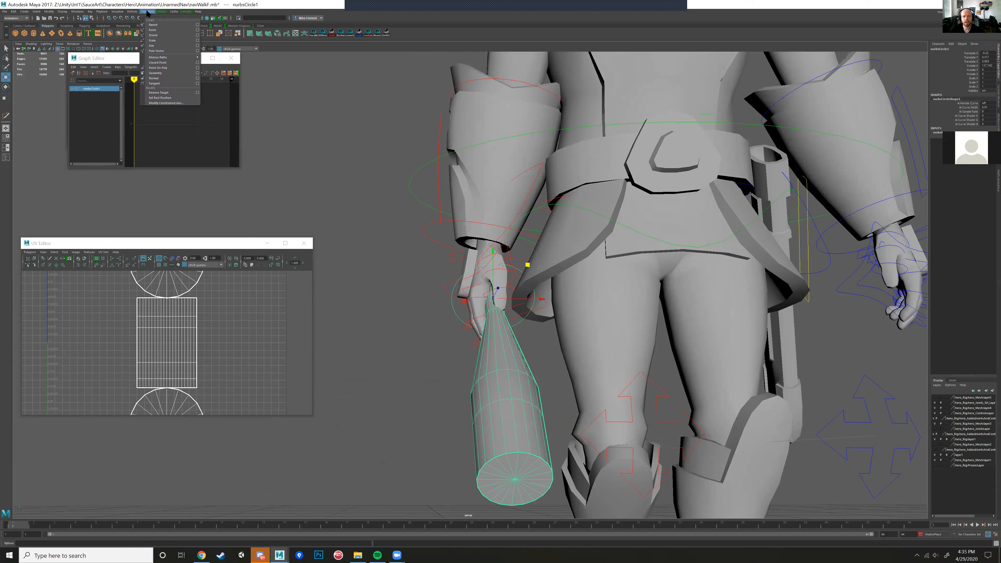
left_click_drag(367, 249, 389, 270, "alt")
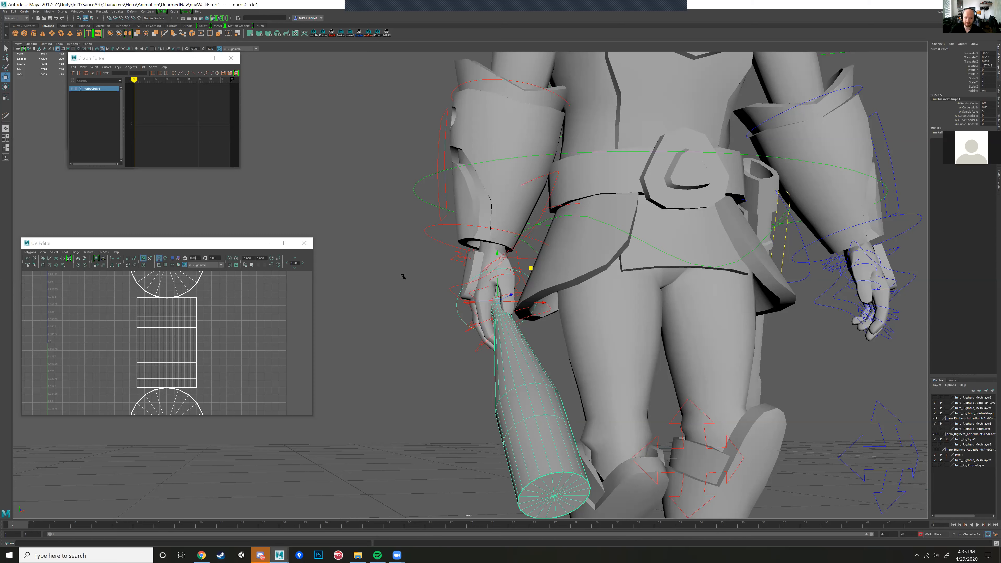
Step: Select the bat's ring control and open the Outliner, enlarging it to show the scene's object list
left_click(512, 379)
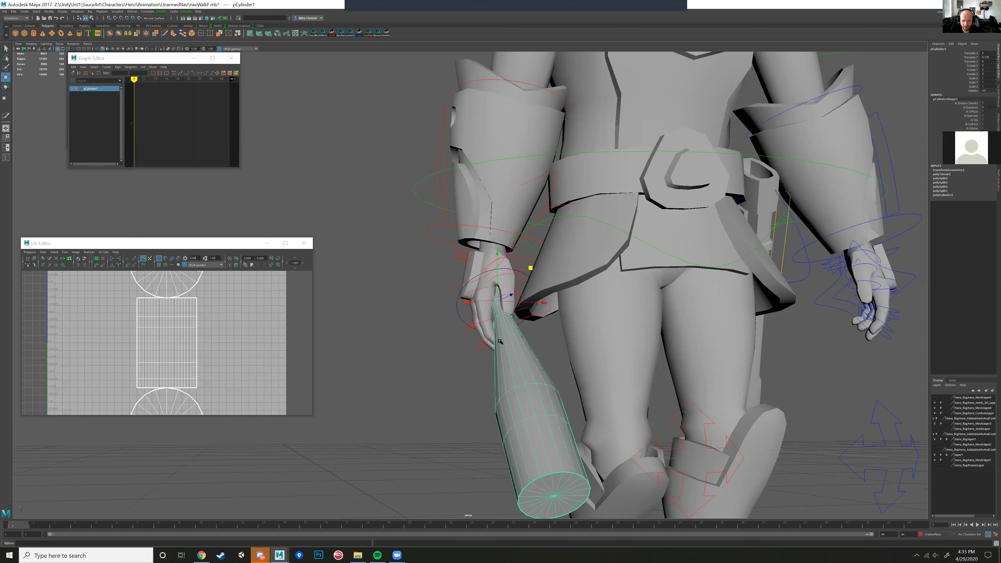
left_click(476, 298)
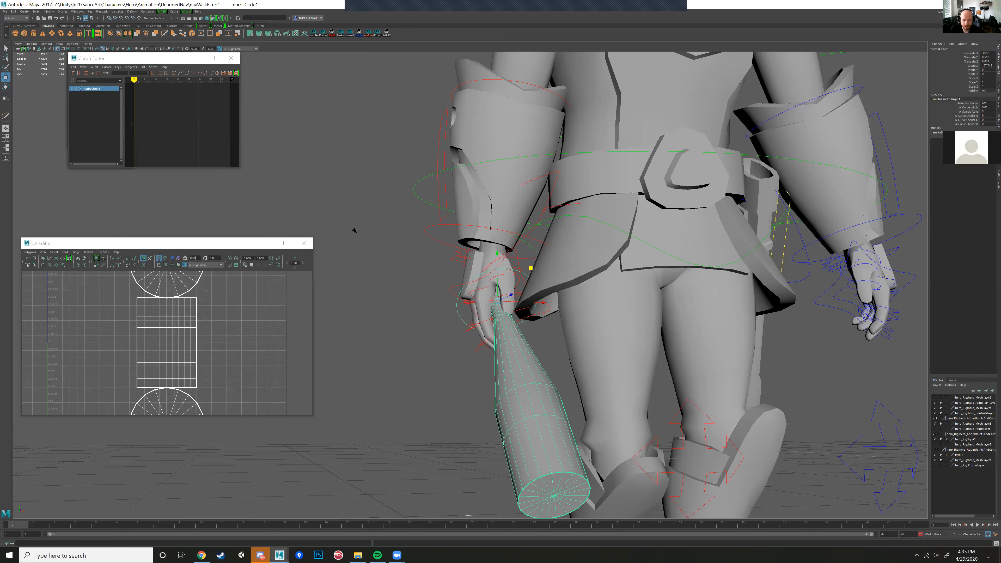
left_click(520, 402)
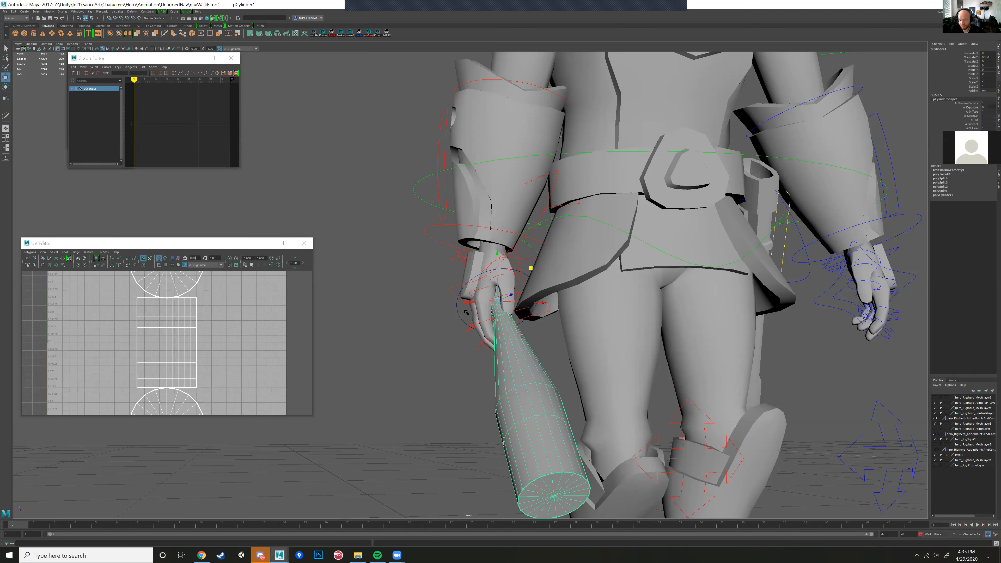
left_click(459, 315)
key("space")
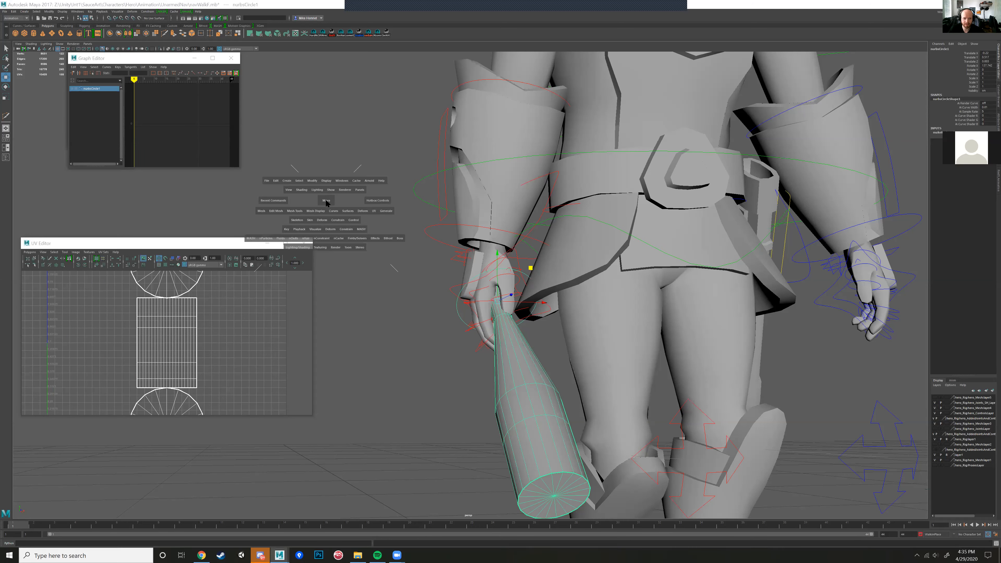
left_click(338, 181)
left_click(354, 239)
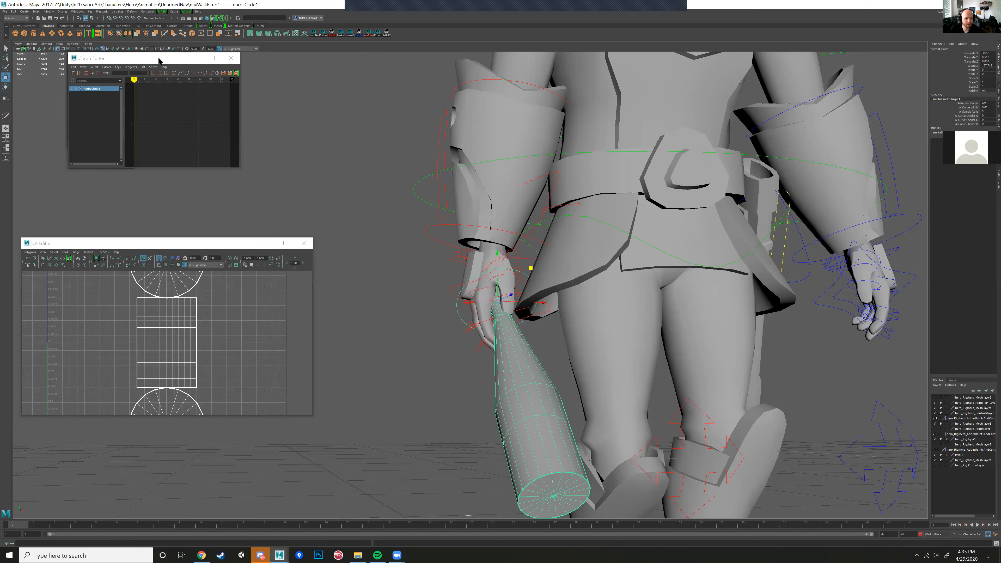
left_click_drag(161, 59, 354, 146)
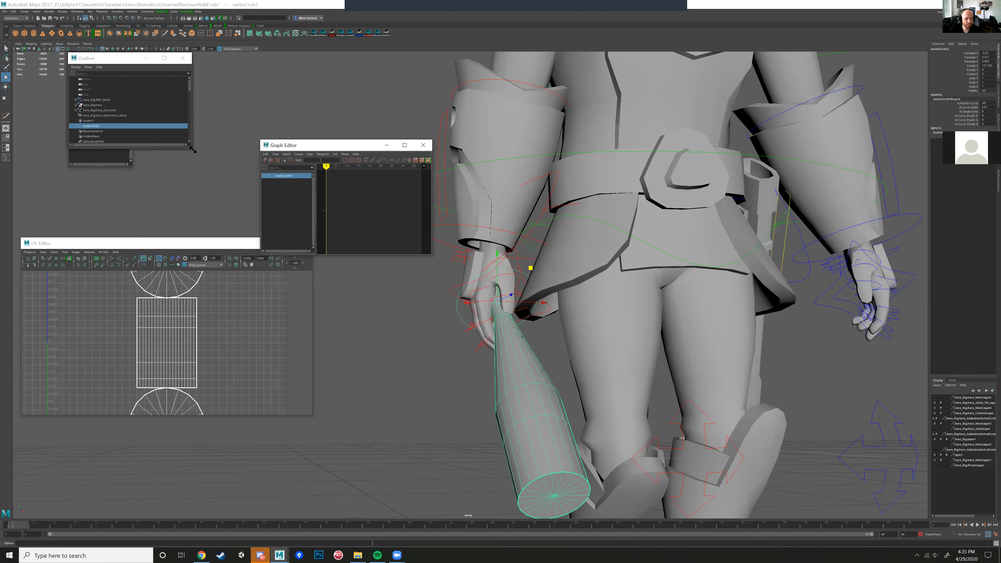
left_click_drag(192, 150, 418, 391)
left_click_drag(175, 60, 184, 106)
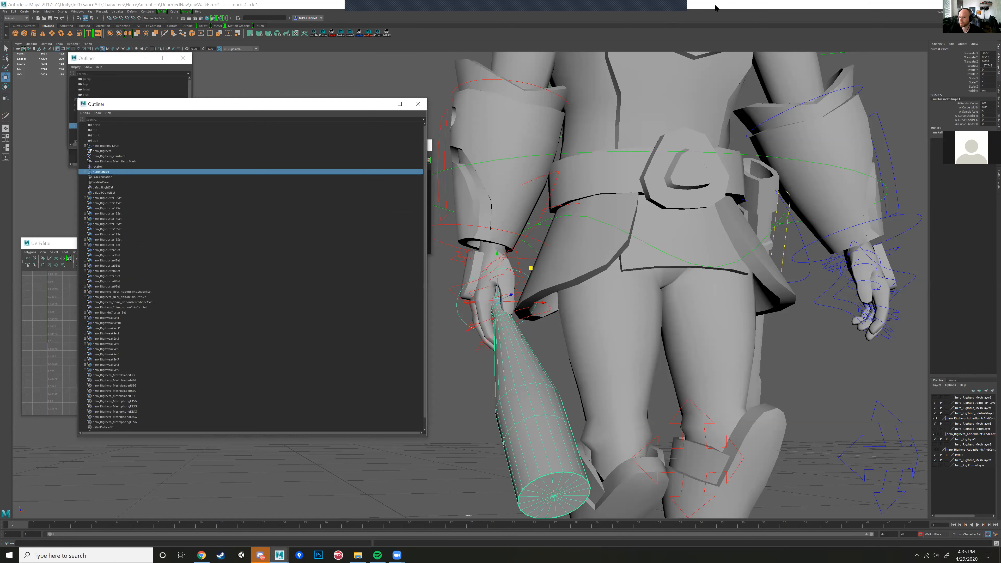
left_click_drag(696, 6, 696, 0)
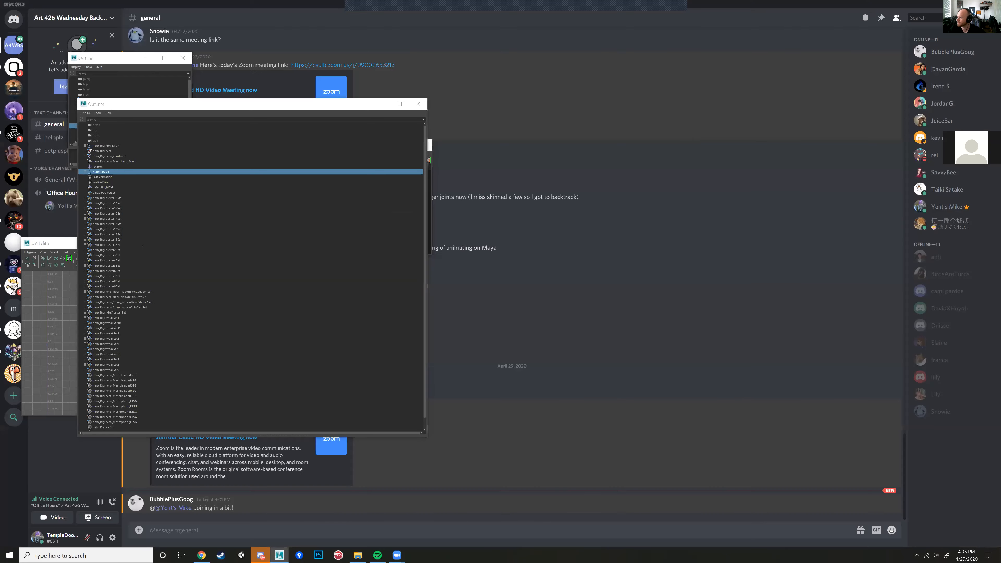
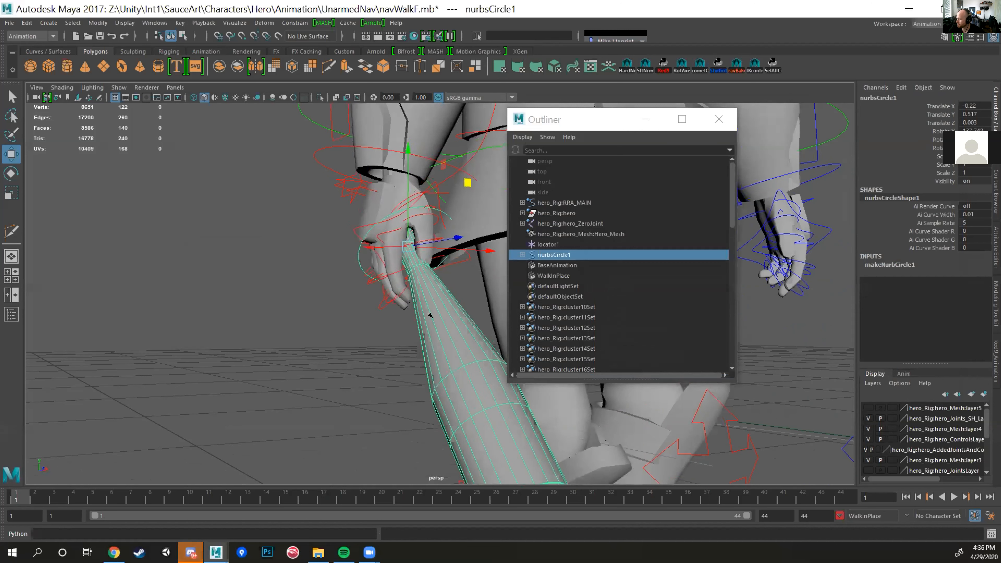
Step: Try rotating the bat's ring control in the hero's right hand, and undo the rotation
scroll(446, 307, "down", 3)
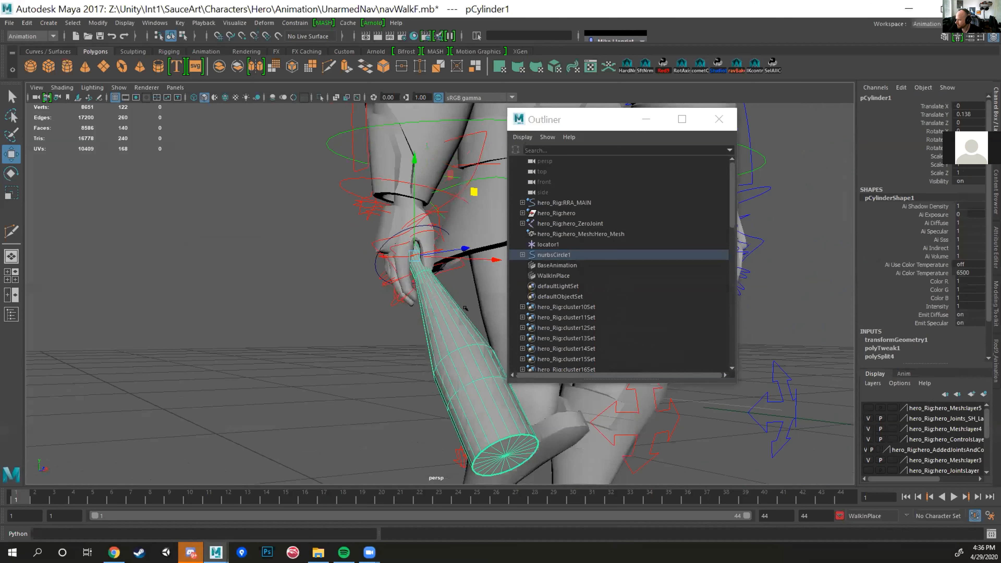
left_click(371, 258)
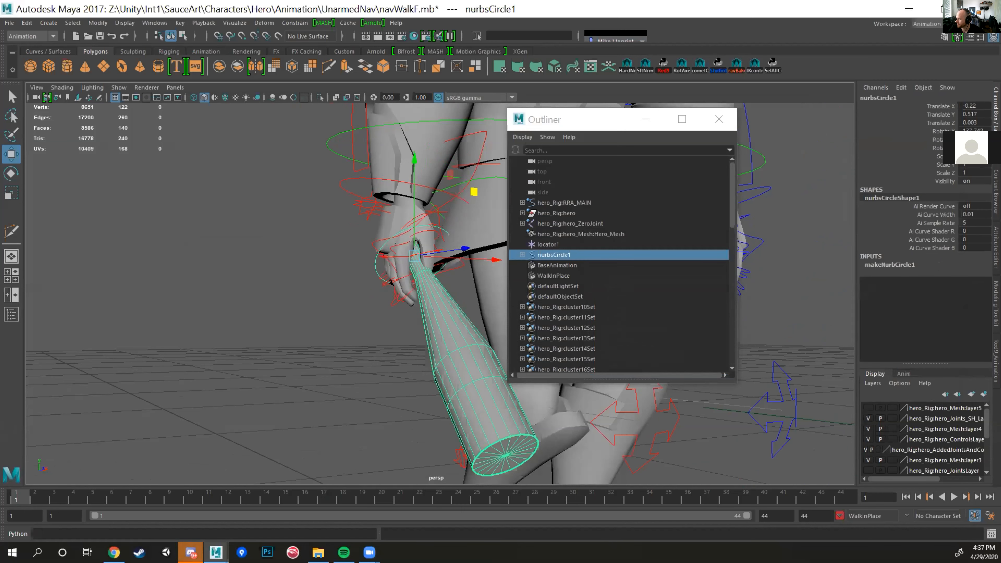
key("e")
left_click_drag(423, 274, 390, 289)
key("ctrl+z")
key("ctrl+z")
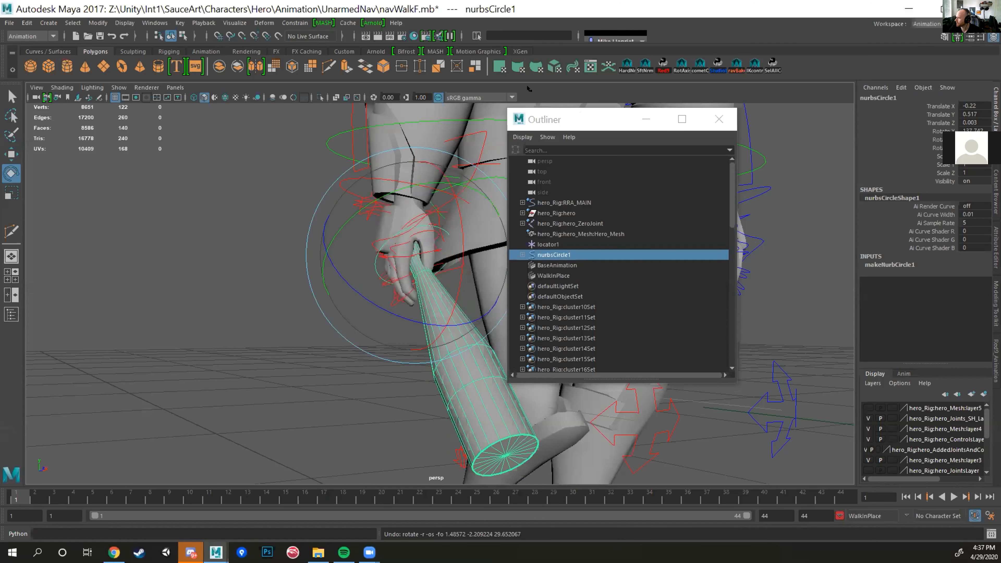
key("space")
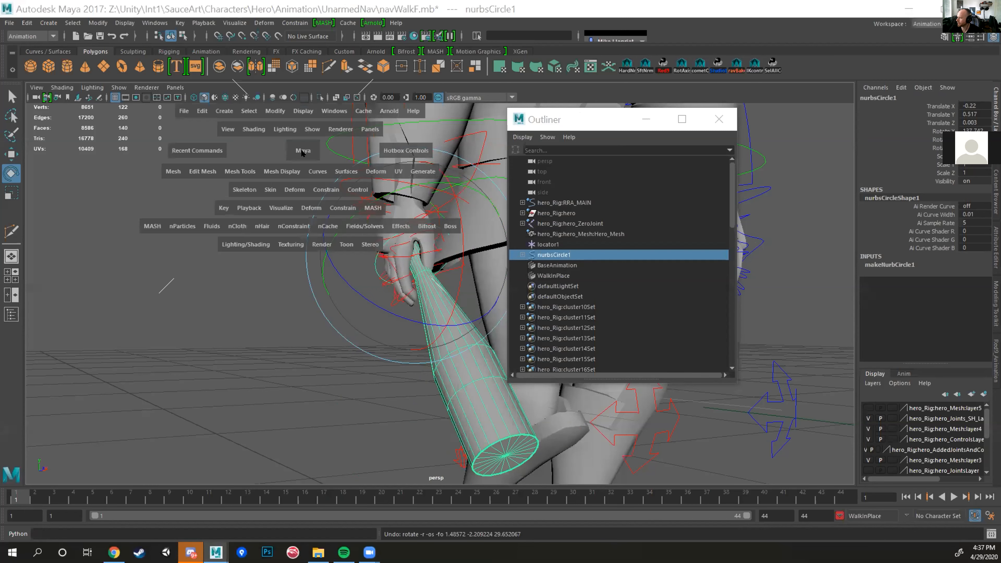
left_click(335, 111)
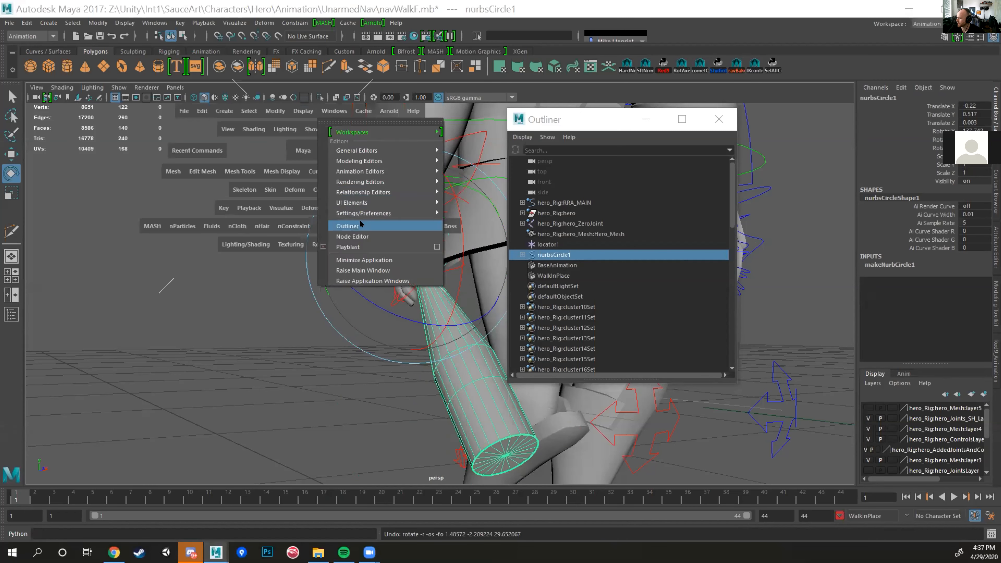
left_click(155, 22)
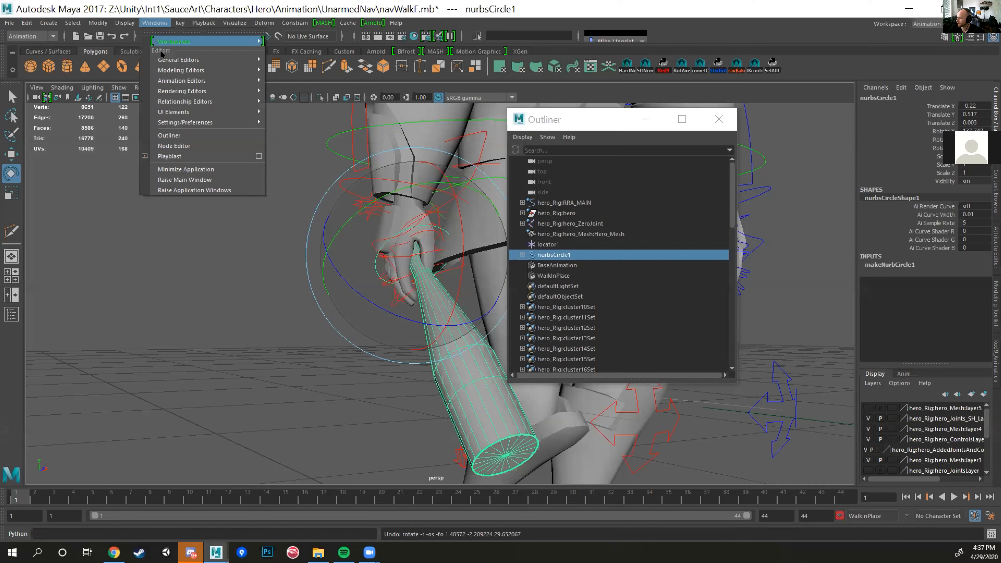
left_click(161, 24)
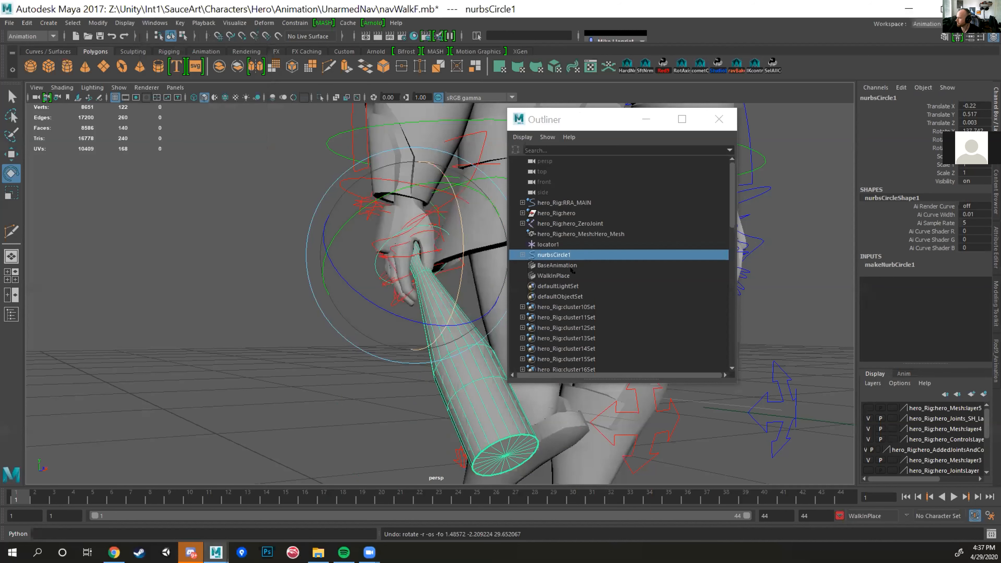
Step: Expand nurbsCircle1 in the Outliner and select it and its child pCylinder1 in turn to examine the parent-child hierarchy
left_click(522, 254)
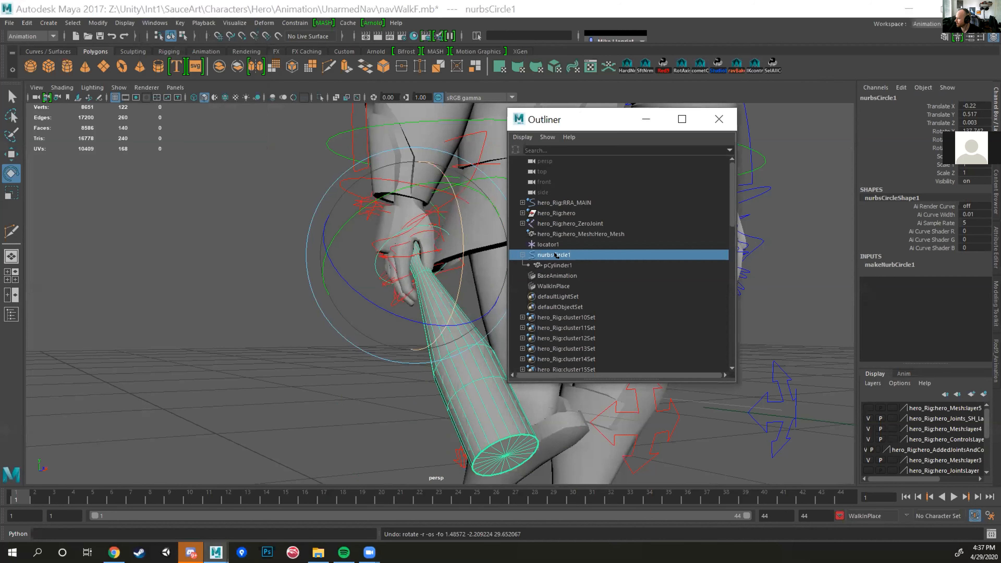
left_click(371, 256)
left_click(373, 259)
left_click(555, 265)
left_click(555, 255)
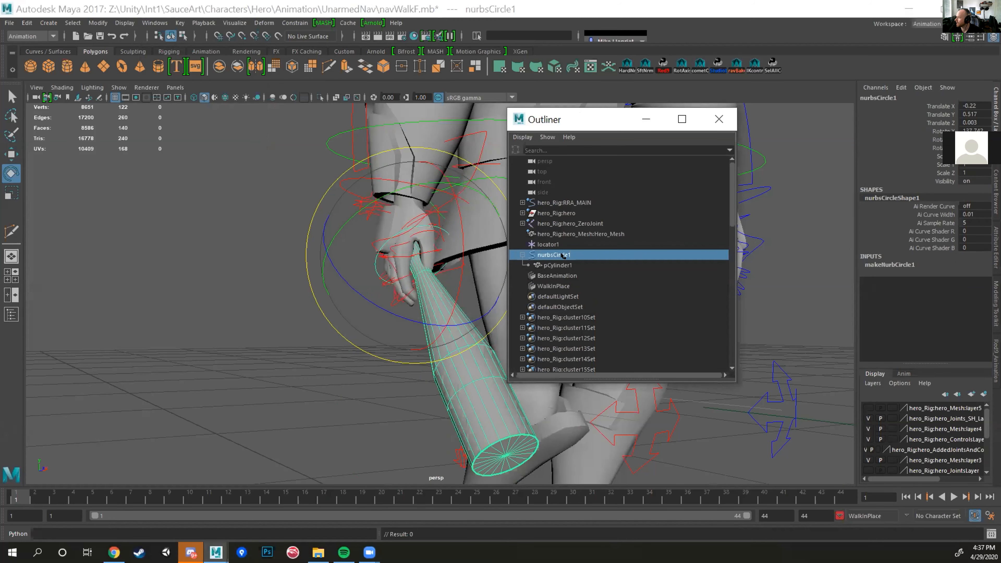
left_click(553, 265)
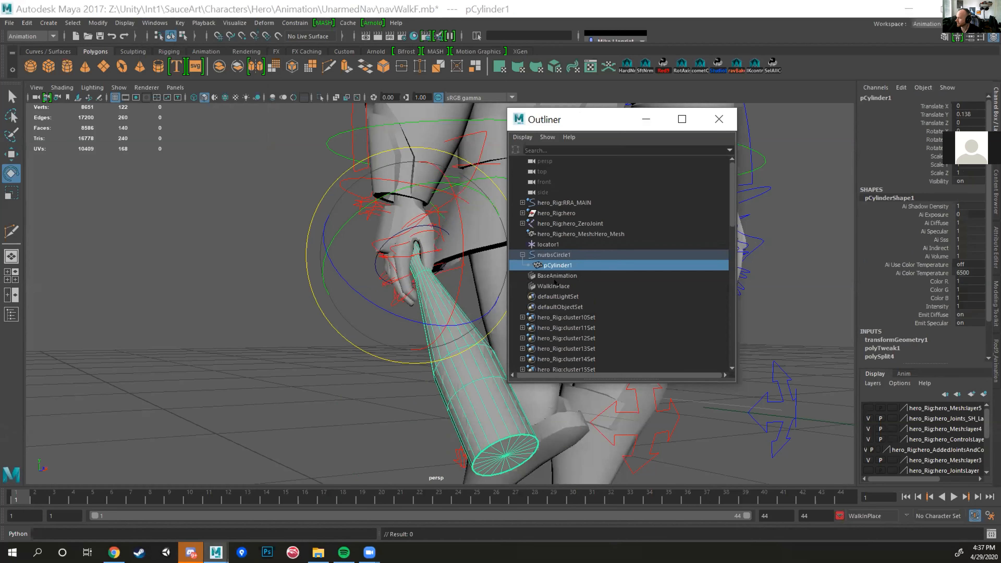
Step: Test how the parented bat follows a rotation of nurbsCircle1, undo the test and return to the Move tool
left_click(553, 255)
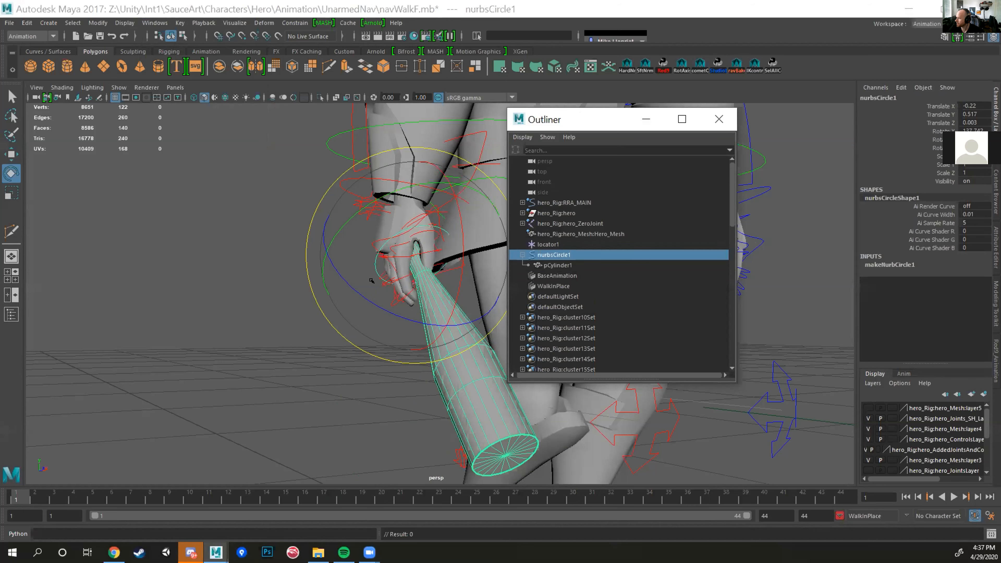
left_click_drag(416, 280, 432, 269)
key("ctrl+z")
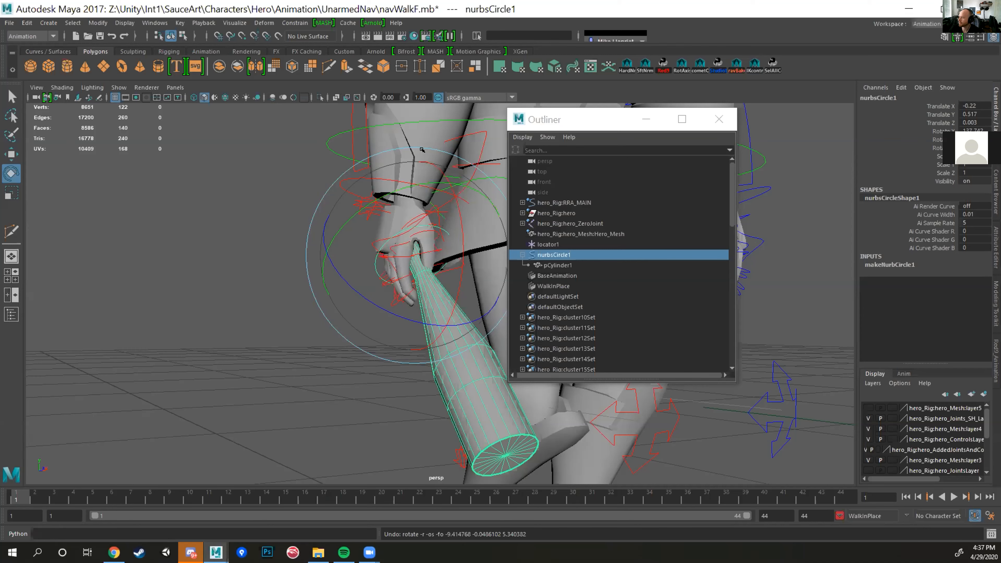
key("w")
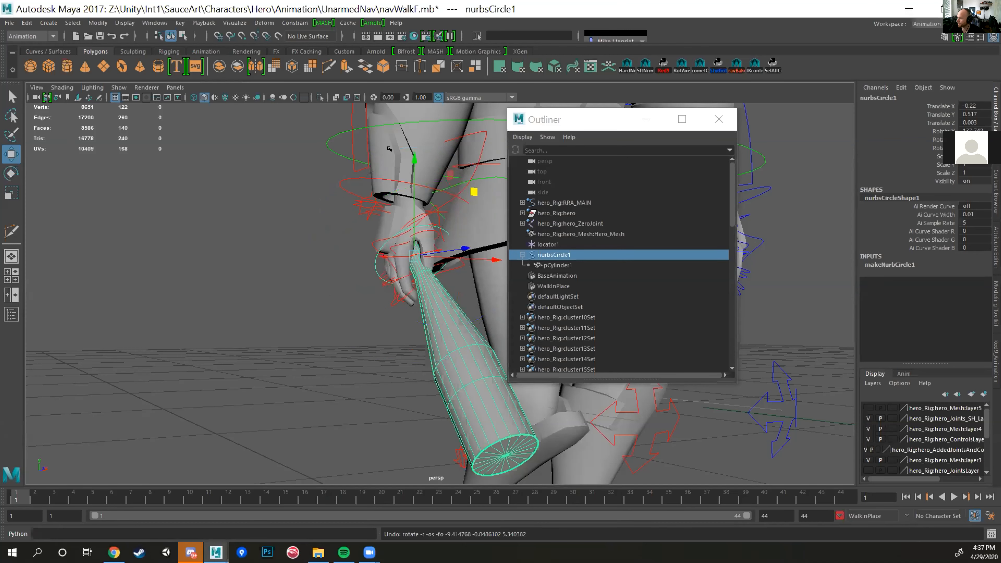
Step: Unparent the bat mesh pCylinder1 from nurbsCircle1
left_click(355, 179)
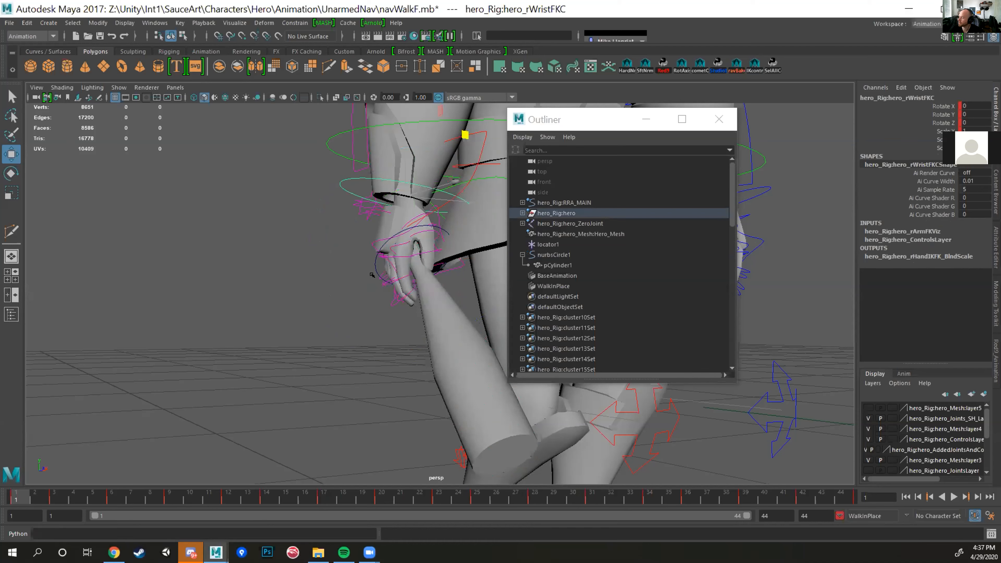
left_click(441, 331)
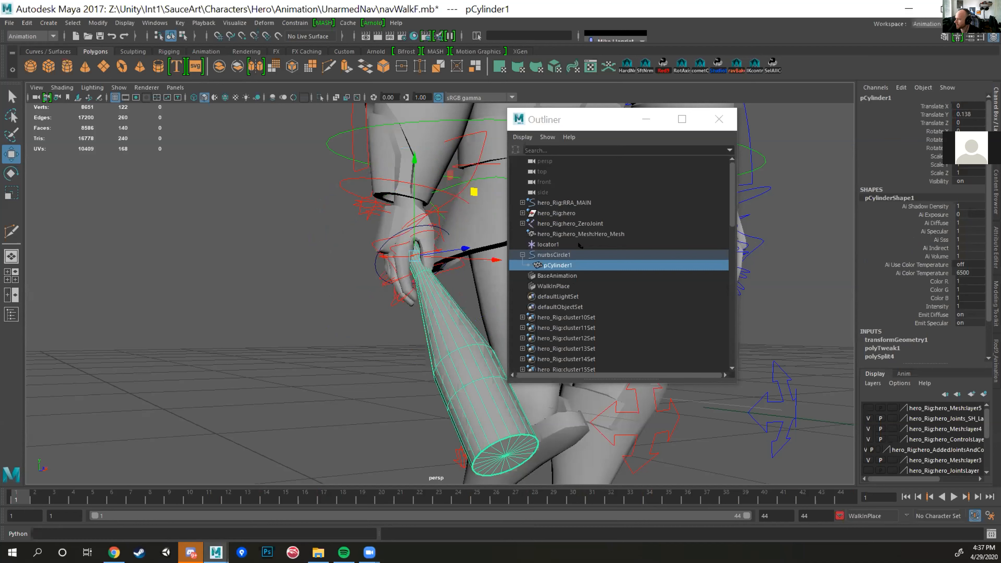
left_click(565, 264)
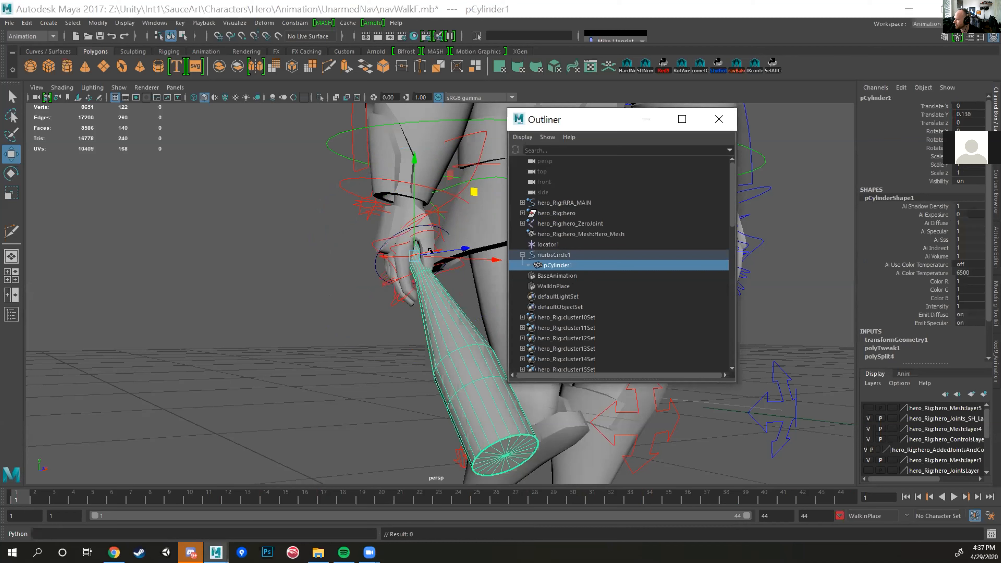
key("shift+p")
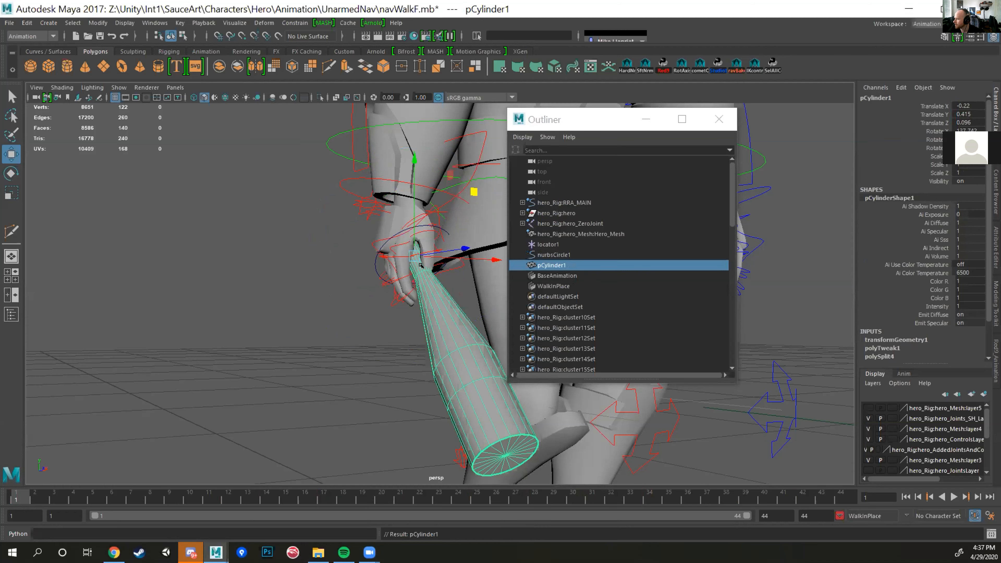
Step: Try rotating nurbsCircle1 on its own with the bat mesh unparented, and undo the rotation
left_click(557, 255)
left_click(554, 263)
left_click(546, 255)
key("e")
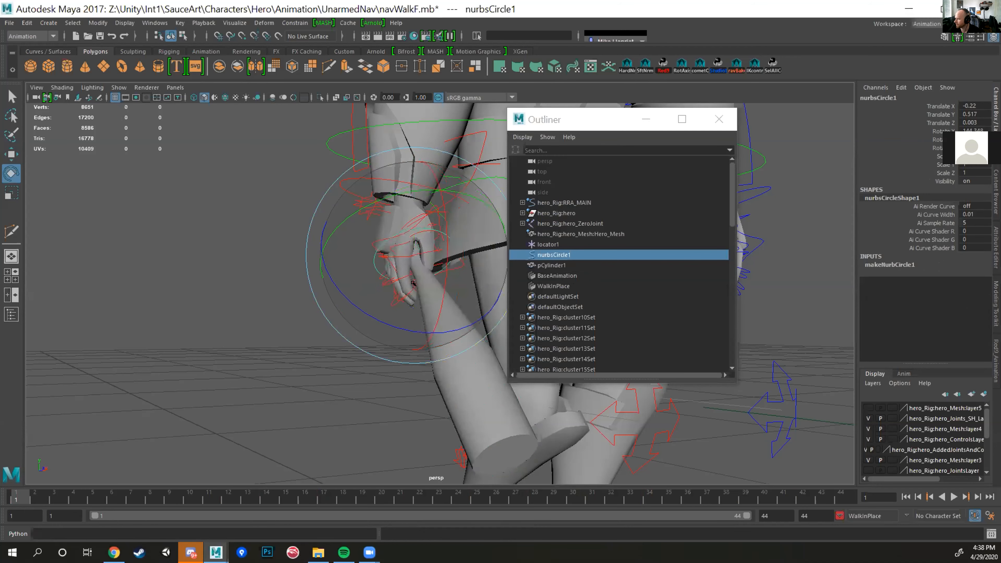
key("ctrl+z")
Step: Parent pCylinder1 under nurbsCircle1 directly in the Outliner, check the hierarchy, and undo the parenting
left_click(556, 264)
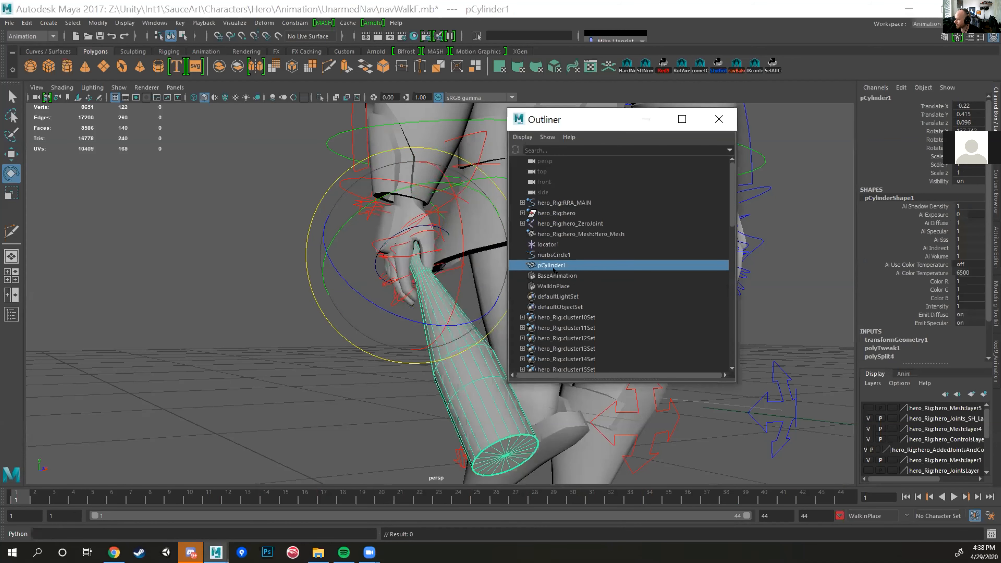
left_click_drag(557, 265, 555, 254)
left_click(521, 255)
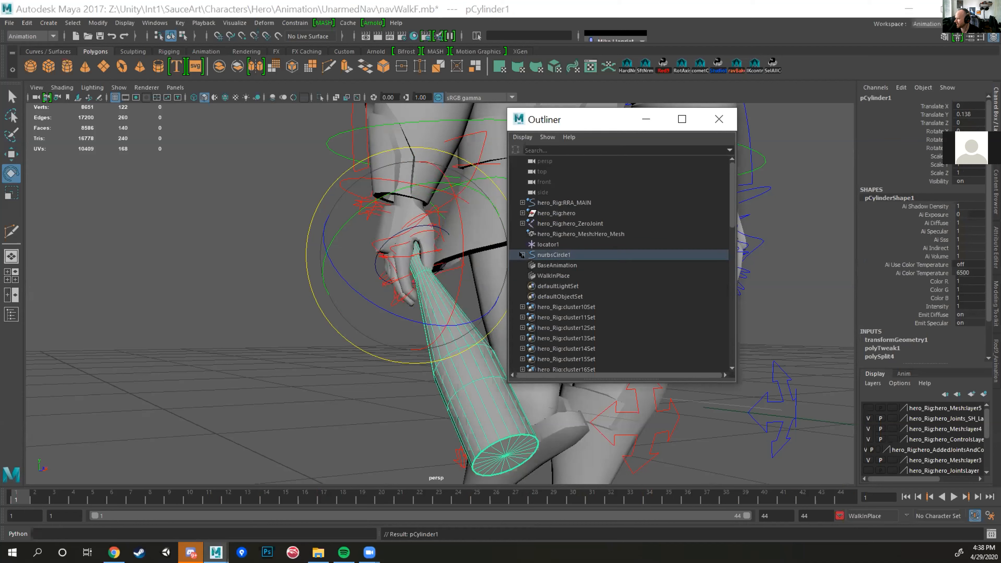
left_click(521, 255)
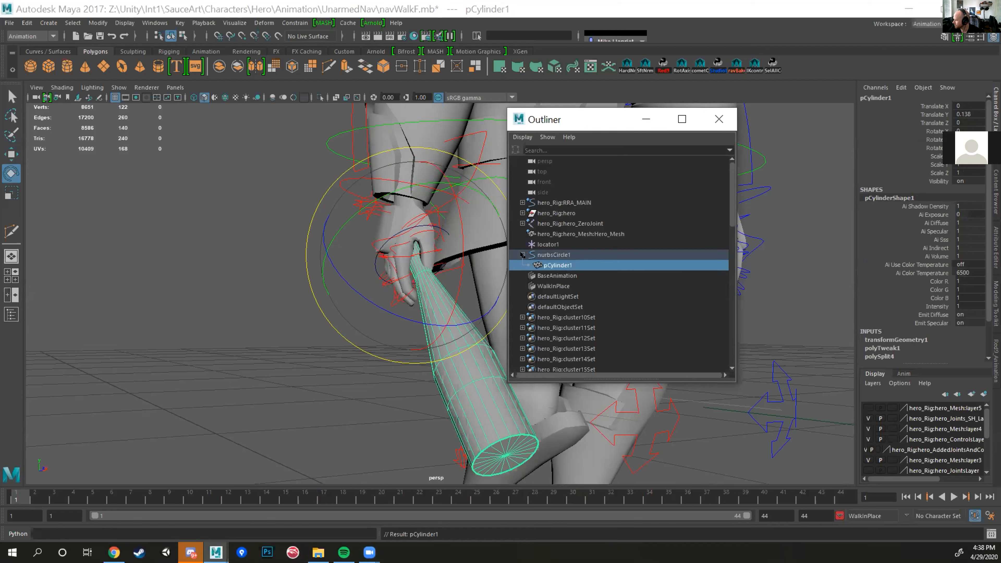
left_click(557, 264)
key("ctrl+z")
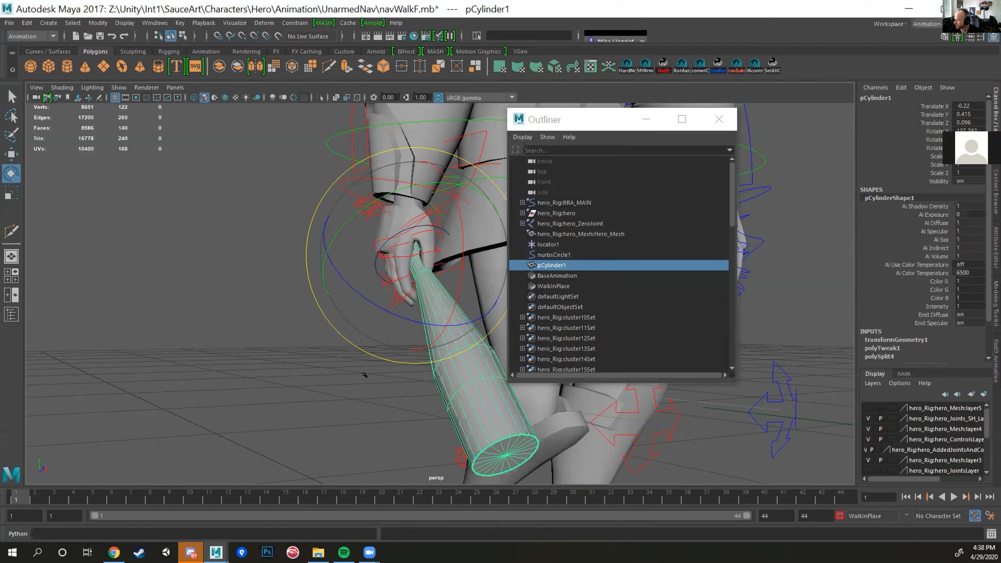
Step: Parent pCylinder1 to nurbsCircle1 with the Parent command and select nurbsCircle1
key("w")
left_click(554, 255, "ctrl")
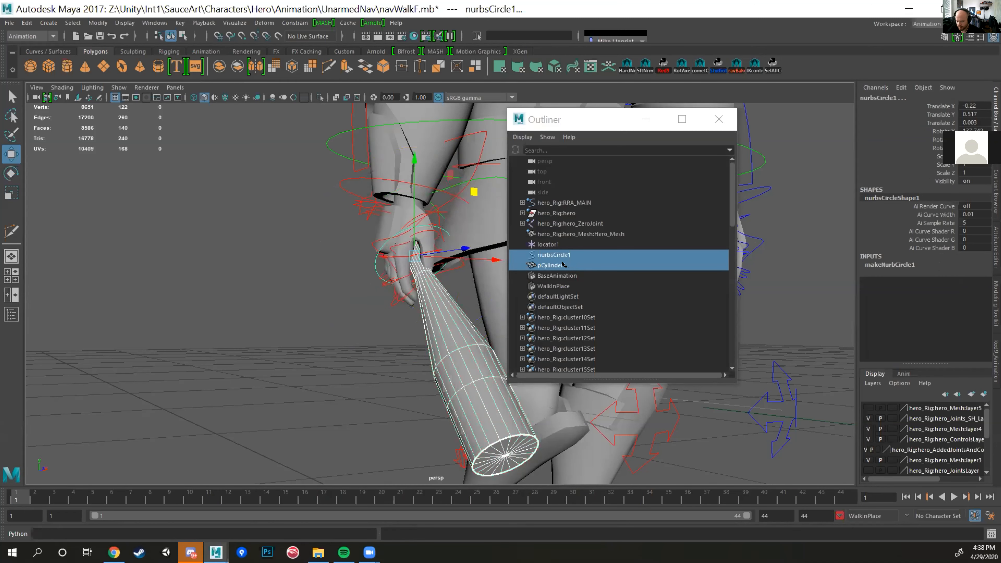
key("p")
left_click(552, 255)
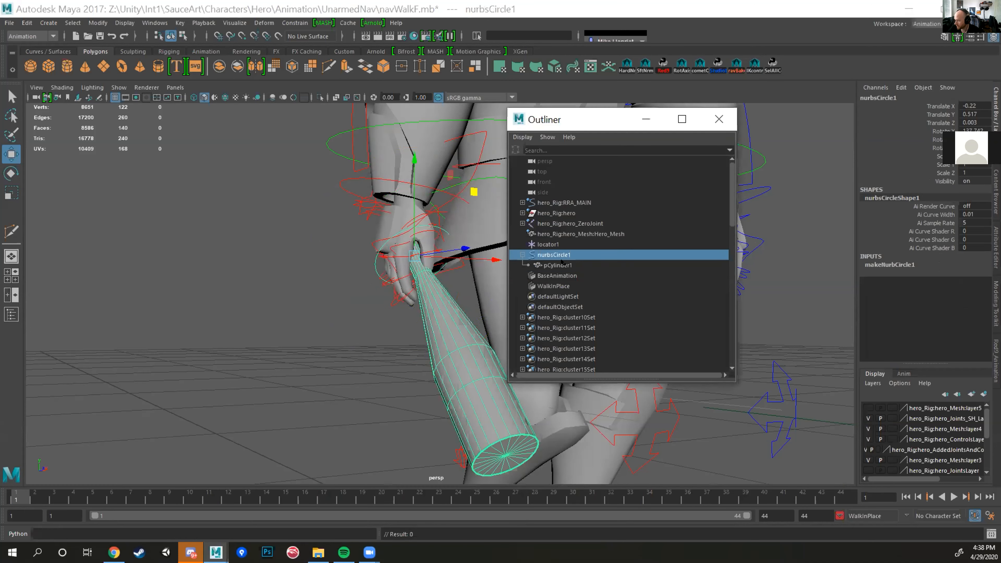
Step: Try rotating the bat's ring control separately from the right wrist control, and undo the rotation
left_click(341, 192)
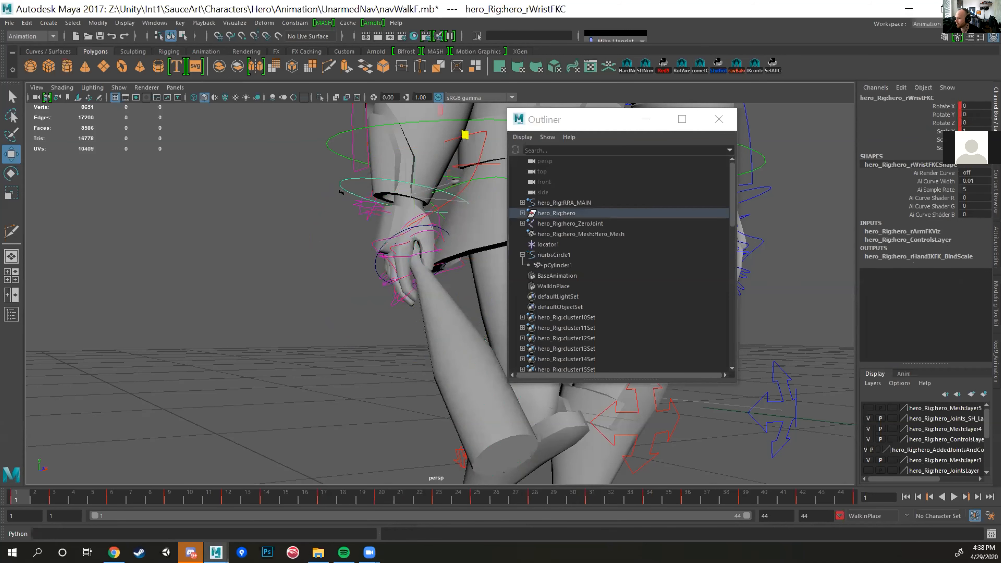
left_click(390, 255)
key("e")
left_click_drag(372, 265, 413, 249)
key("ctrl+z")
key("w")
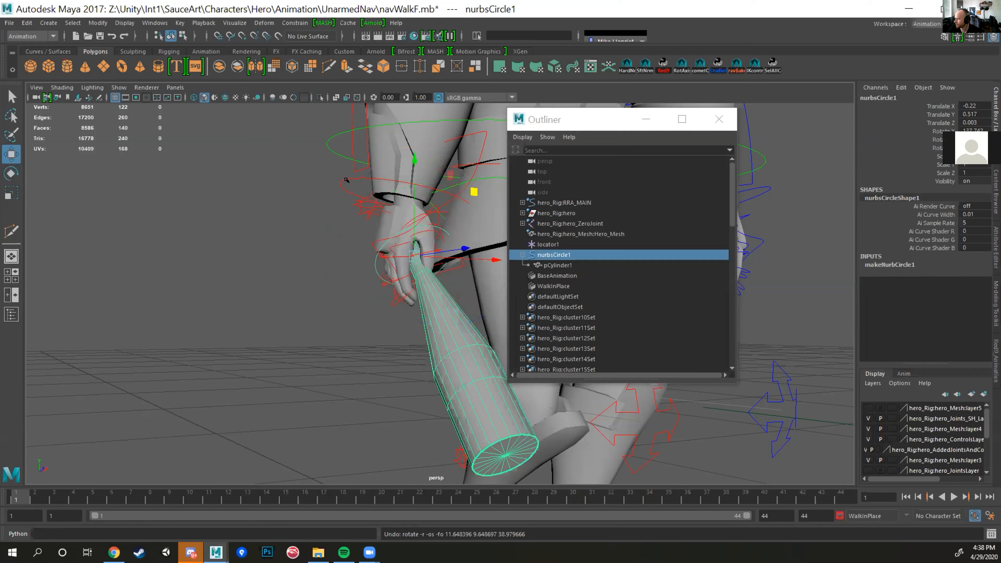
Step: Create a Parent constraint with the right wrist FK control as the driver and nurbsCircle1 as the constrained object
left_click(339, 175)
left_click(358, 273)
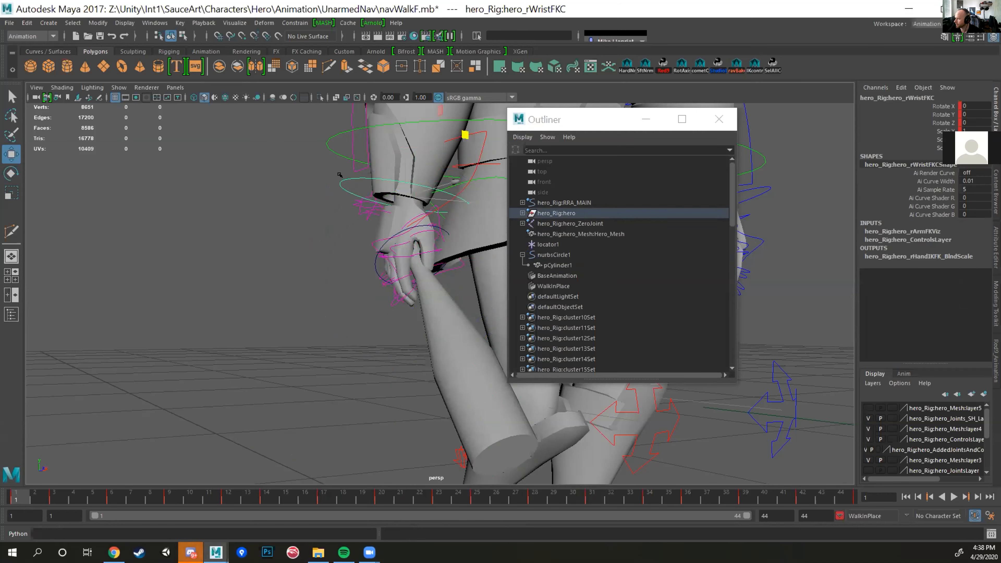
left_click(368, 259)
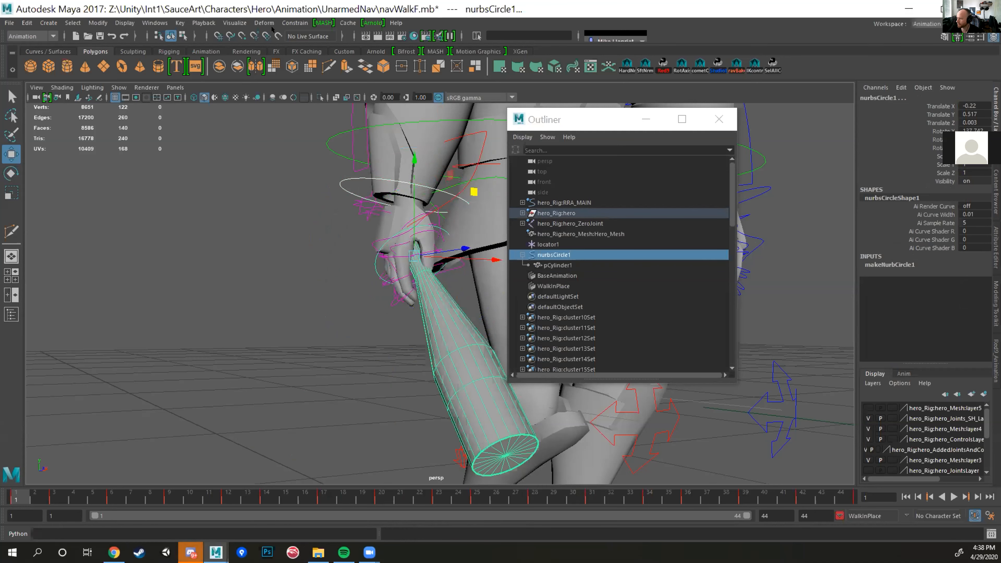
left_click(295, 22)
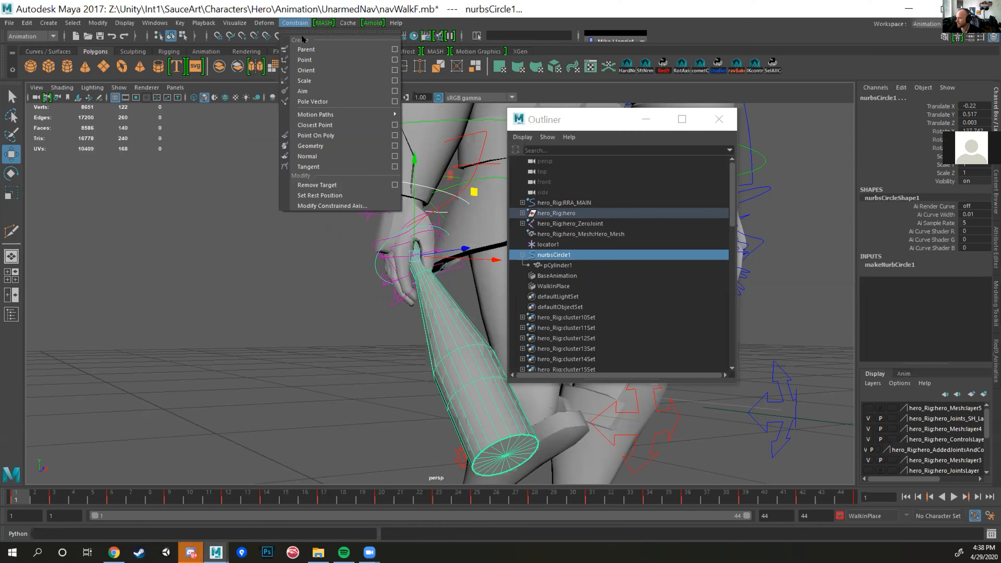
left_click(301, 22)
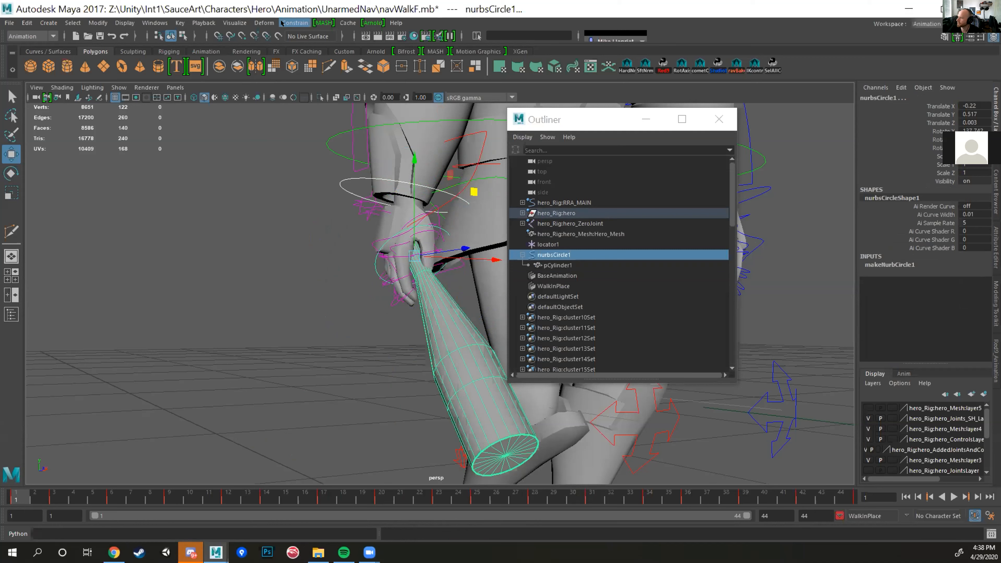
left_click(289, 22)
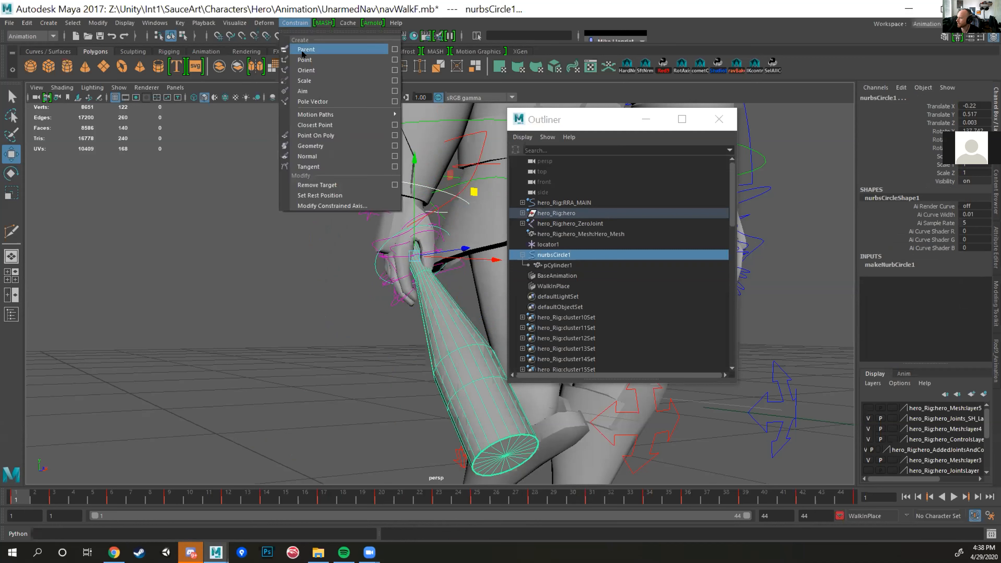
left_click(317, 49)
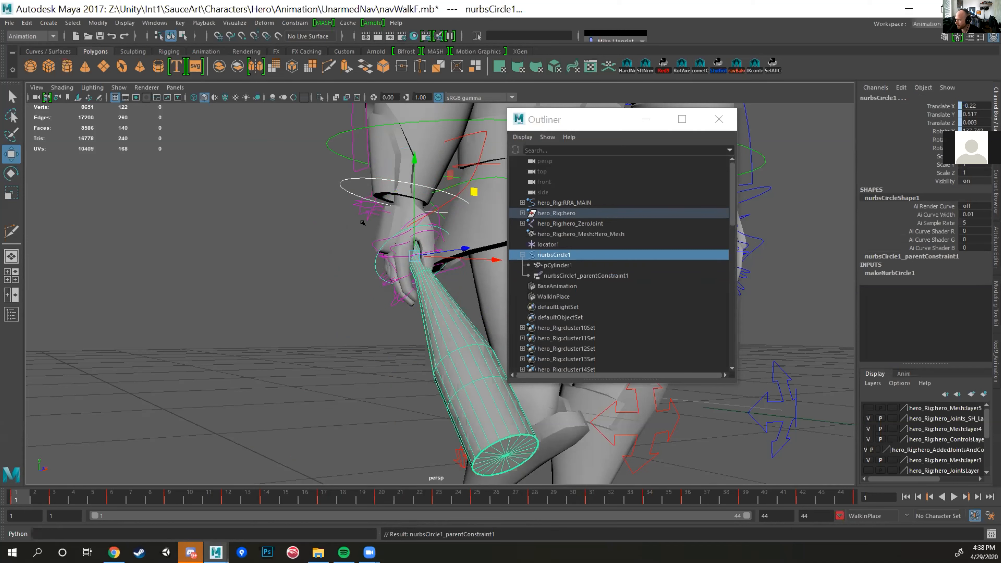
Step: Select the hero's right wrist FK control, hero_rWristFKC
left_click(340, 182)
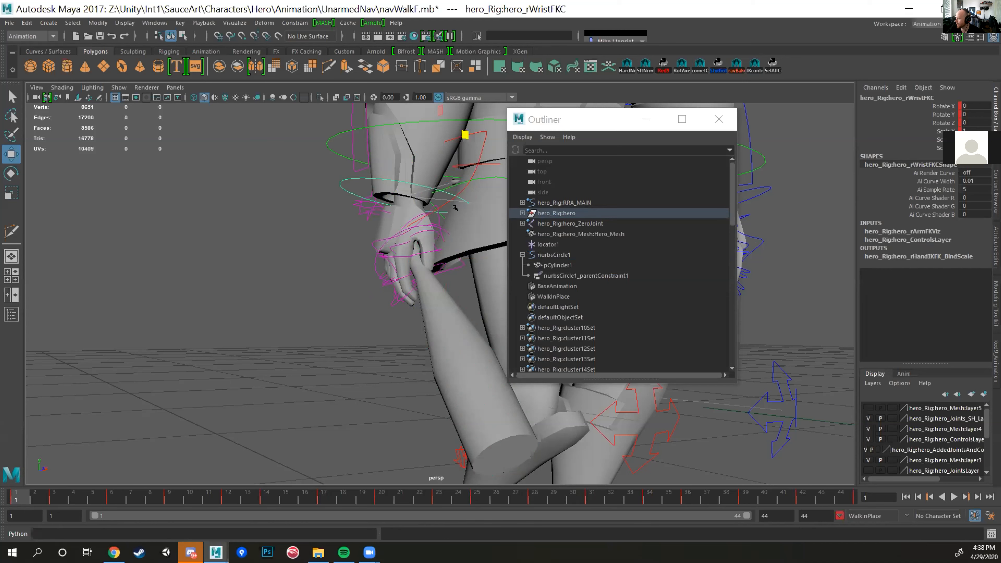
left_click(352, 271)
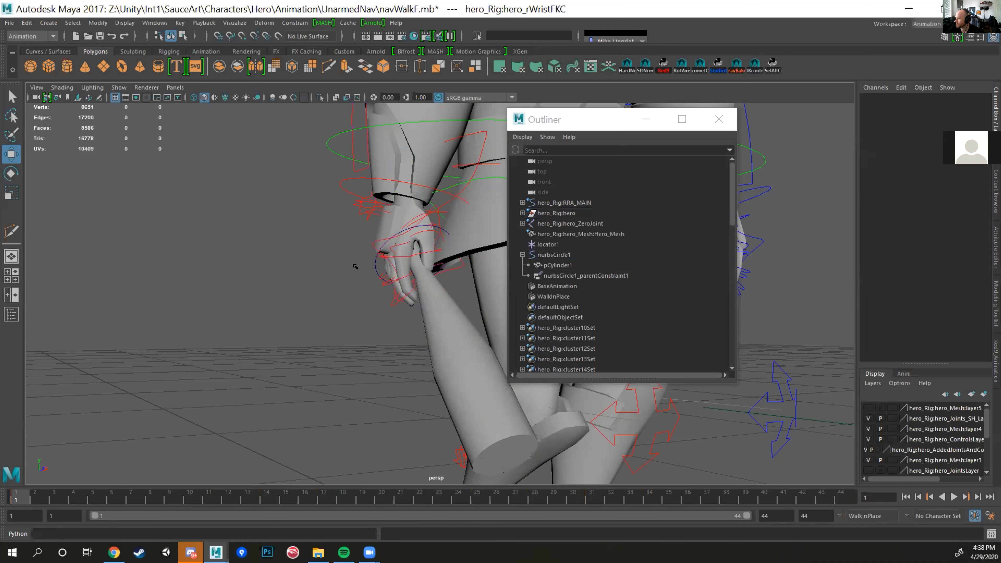
left_click(338, 182)
left_click(331, 214)
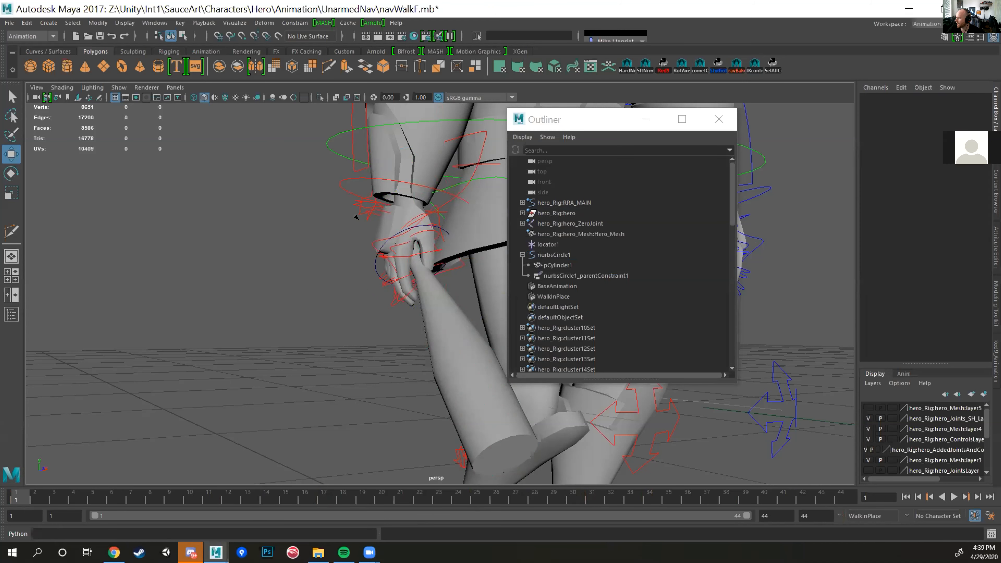
left_click(338, 180)
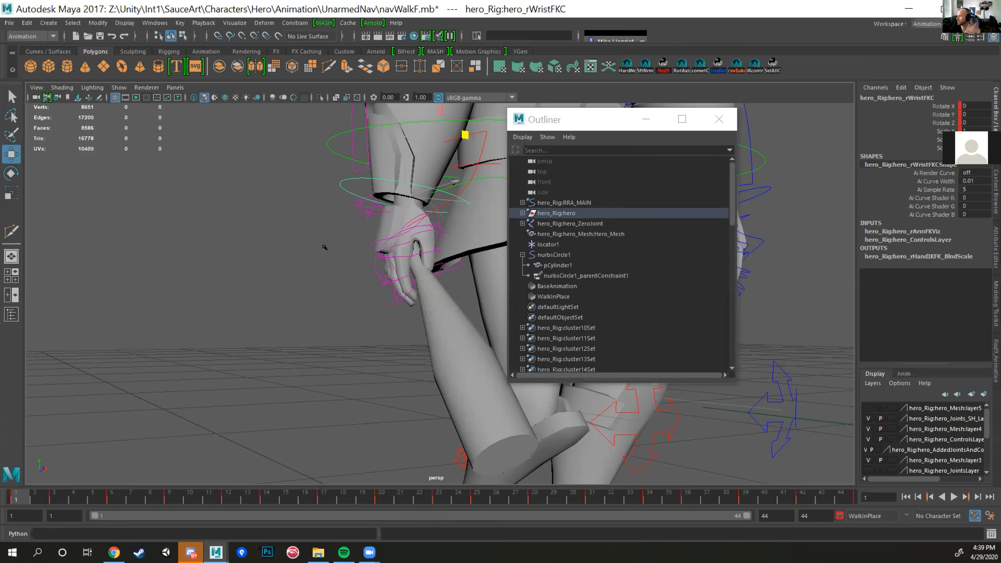
Step: Scrub and play the walk animation to check how the bat follows the hero's right hand
left_click(324, 263)
scroll(373, 295, "down", 10)
middle_click_drag(372, 295, 347, 281, "alt")
scroll(347, 281, "up", 3)
left_click_drag(347, 281, 332, 339, "alt")
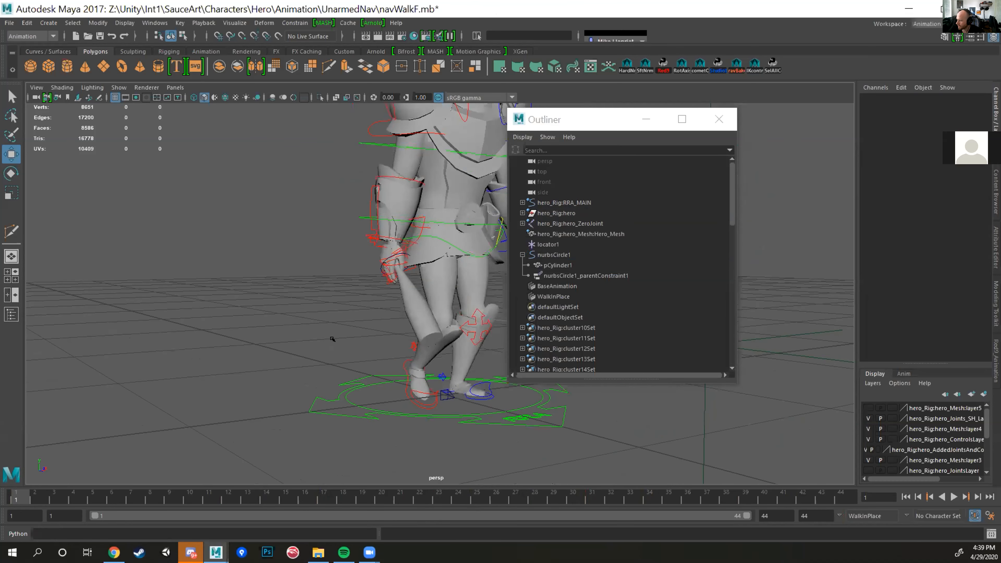
left_click_drag(20, 498, 287, 488)
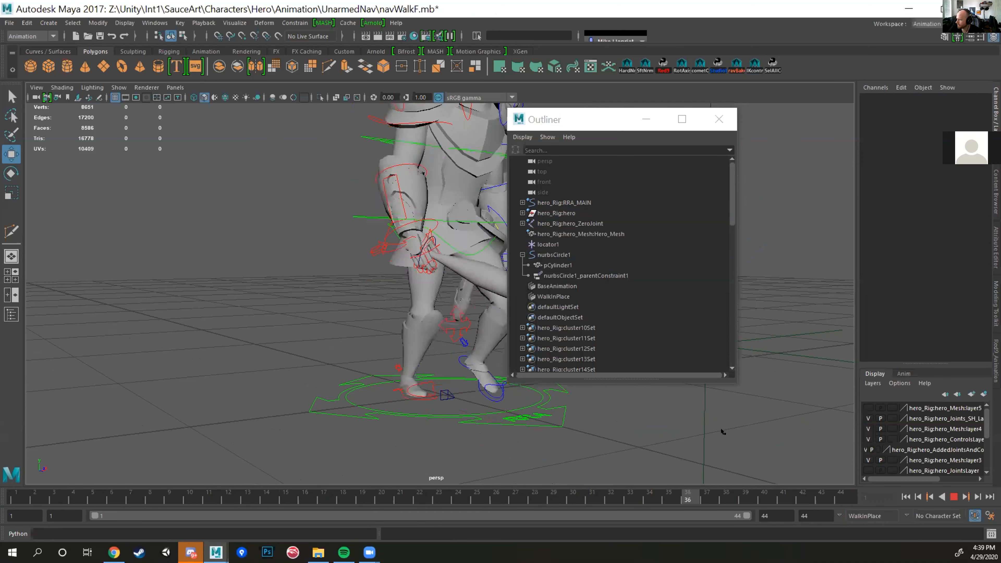
key("Escape")
scroll(298, 383, "down", 5)
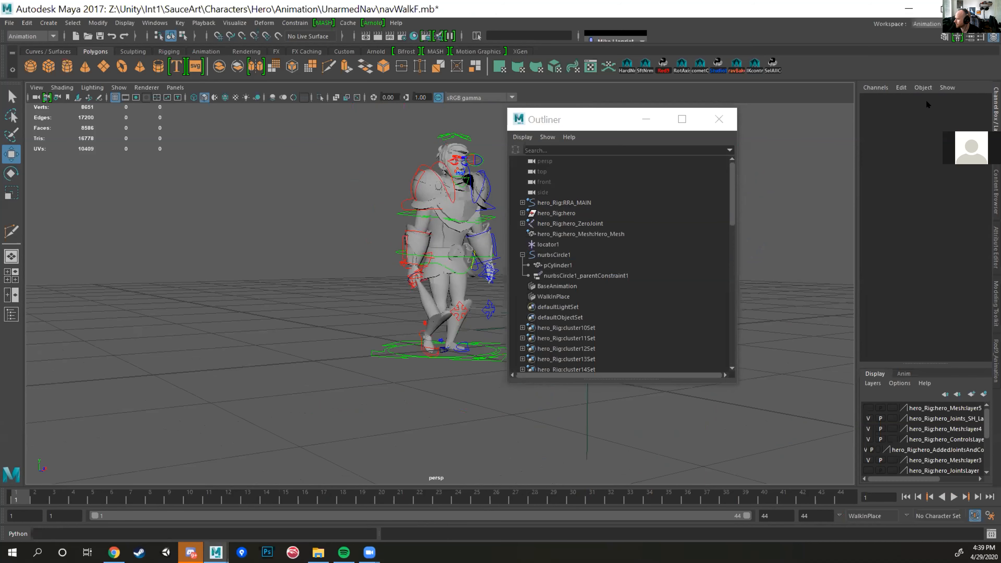
Step: Select the bat mesh pCylinder1 beneath nurbsCircle1
scroll(413, 260, "up", 10)
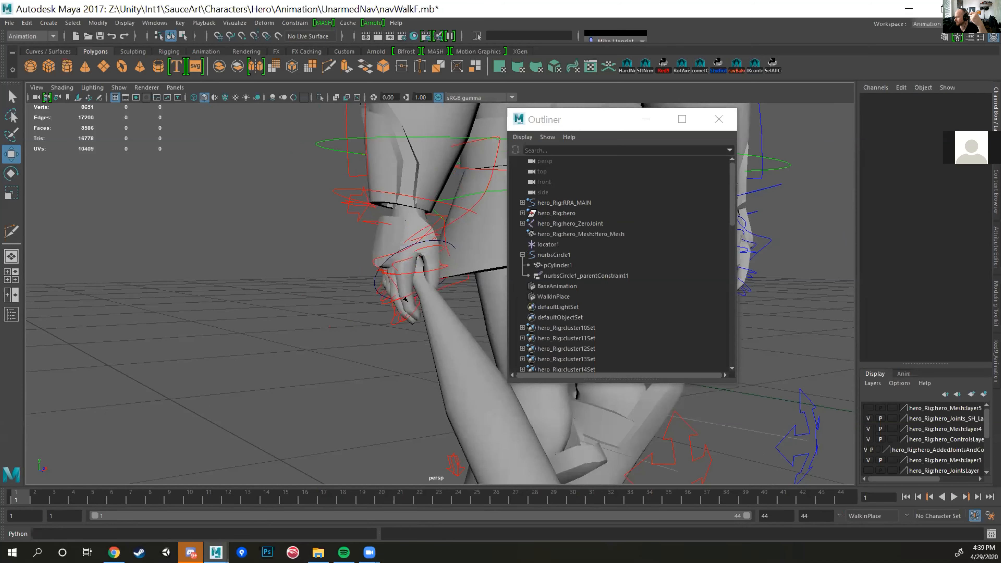
left_click_drag(405, 299, 459, 339, "alt")
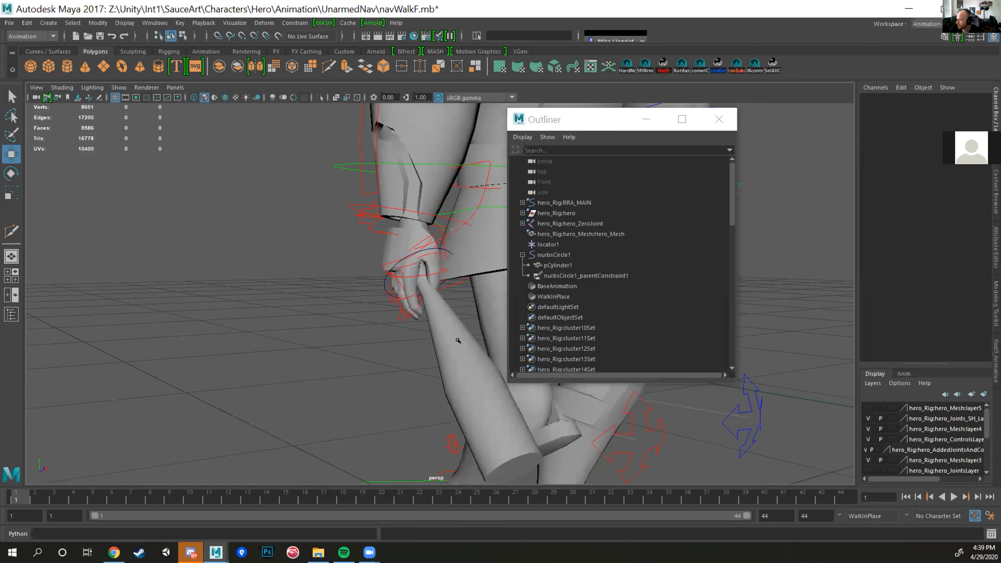
left_click(459, 334)
left_click_drag(455, 390, 412, 282, "alt")
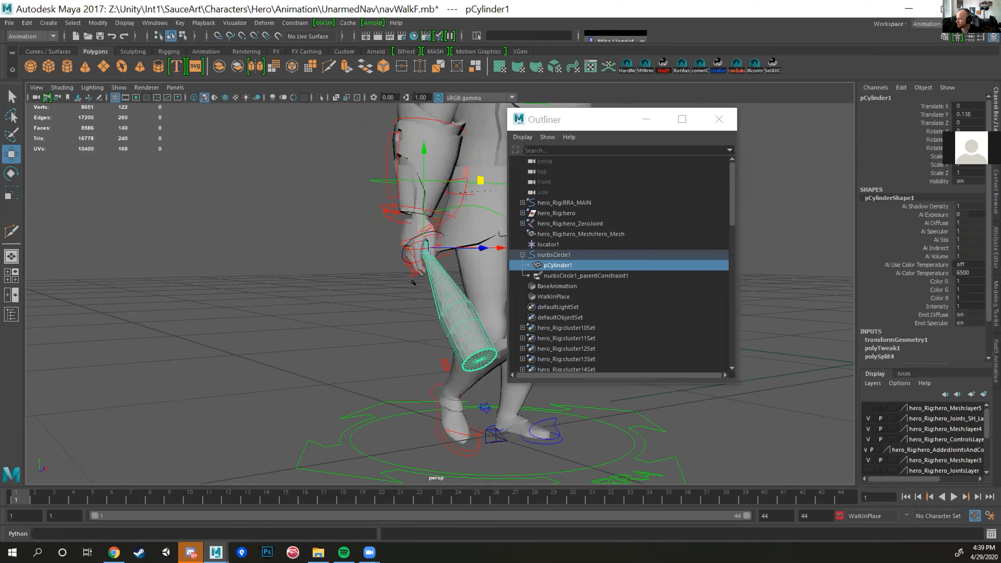
left_click(557, 255)
left_click(557, 265)
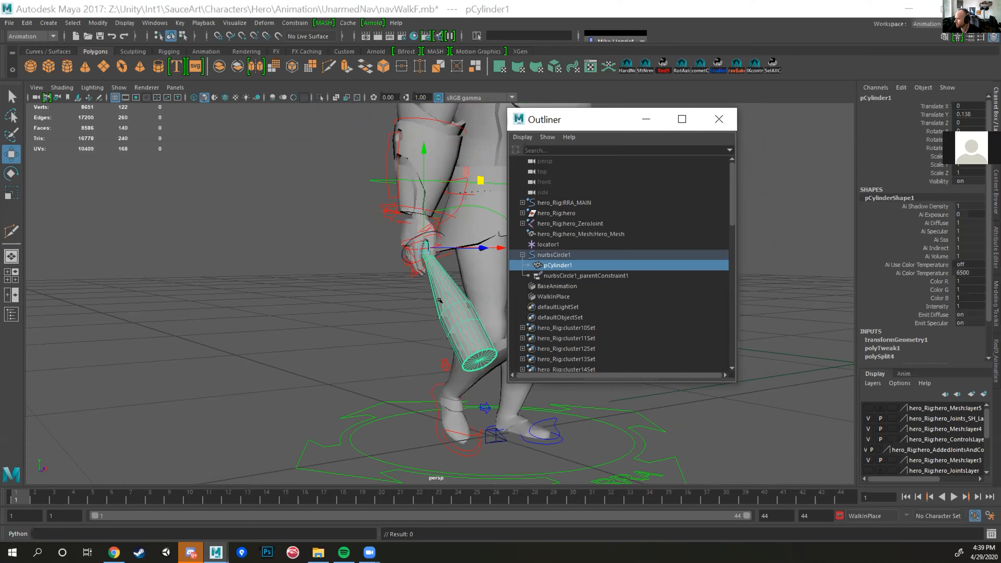
Step: Rotate pCylinder1 in the hero's hand, key it at frame 1 and preview the walk
key("e")
left_click_drag(430, 255, 400, 242)
key("s")
key("alt+v")
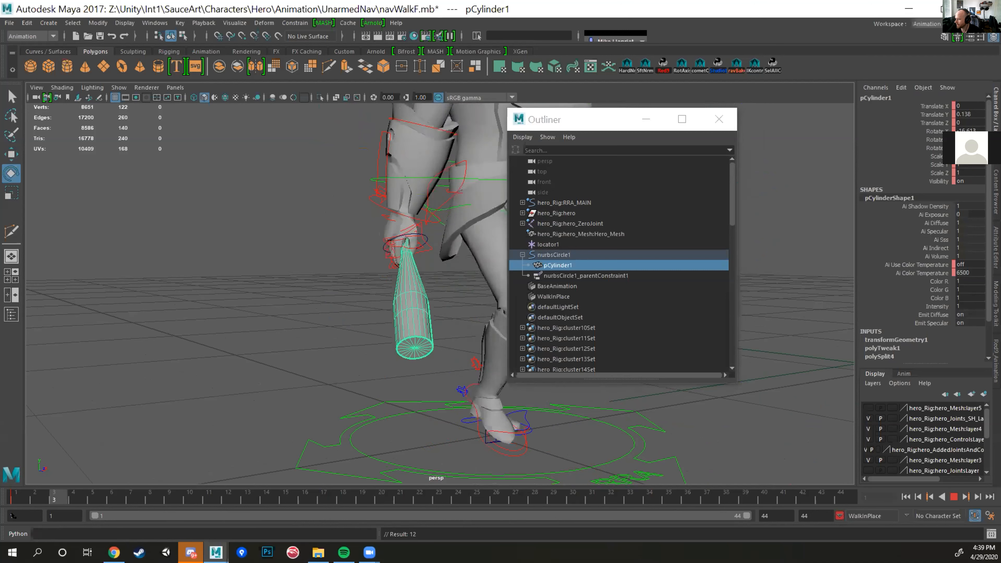
Step: View the hero from the side and key pCylinder1 at frame 6
left_click_drag(79, 505, 154, 499)
left_click_drag(228, 429, 276, 408, "alt")
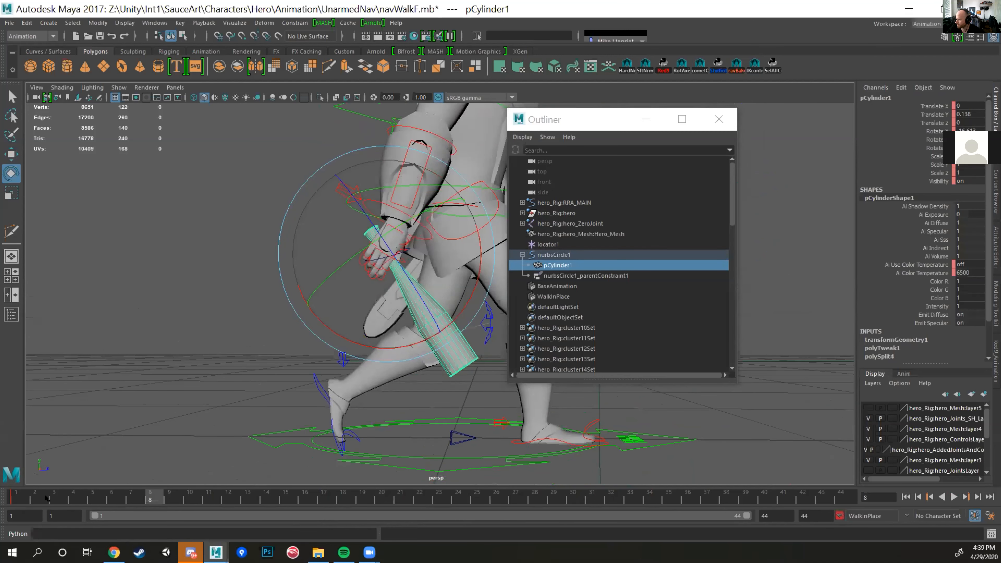
key("alt+v")
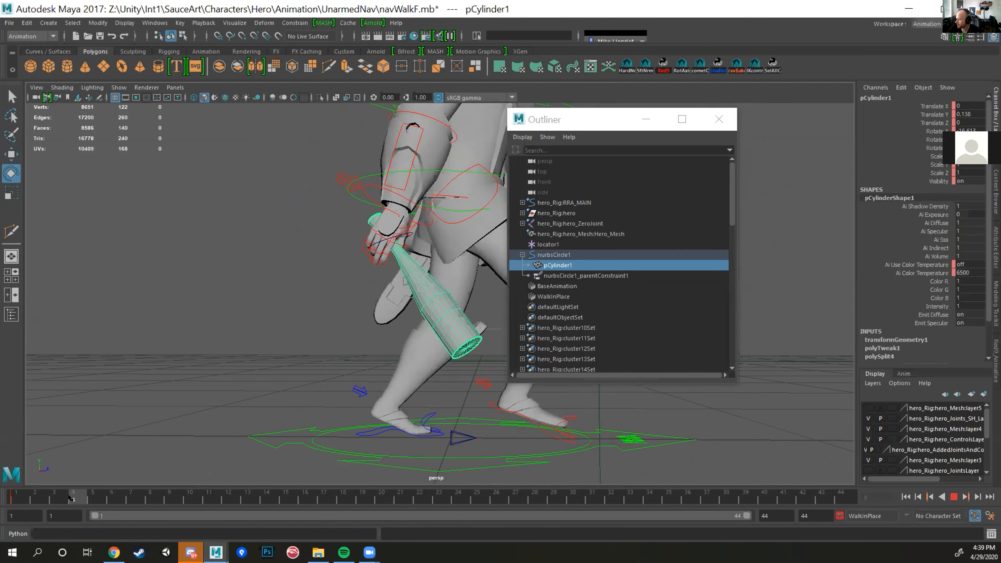
left_click(110, 489)
key("s")
Step: Rotate pCylinder1 at frame 9, key the pose and preview the walk
left_click_drag(149, 495, 169, 494)
left_click_drag(416, 350, 397, 366)
key("s")
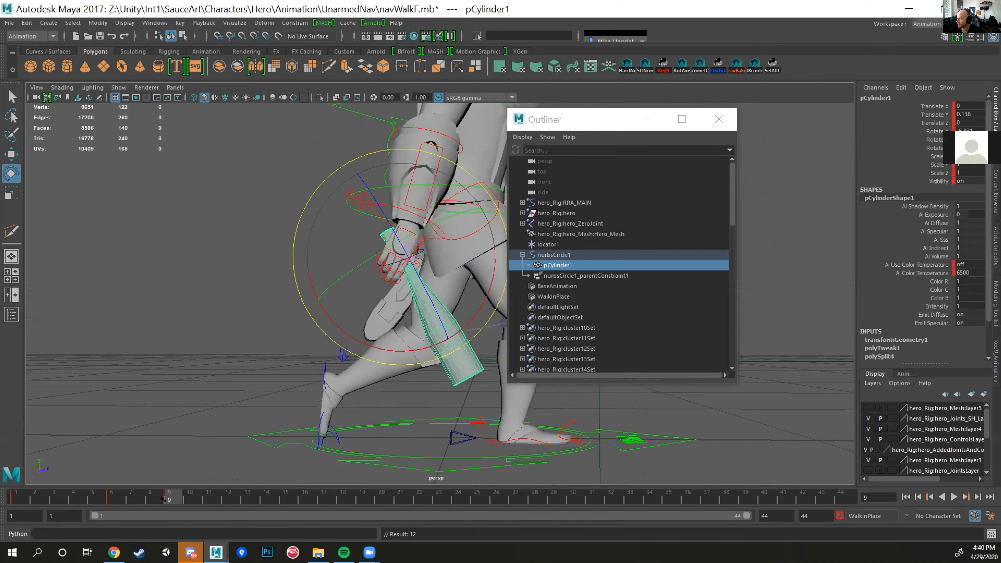
key("alt+v")
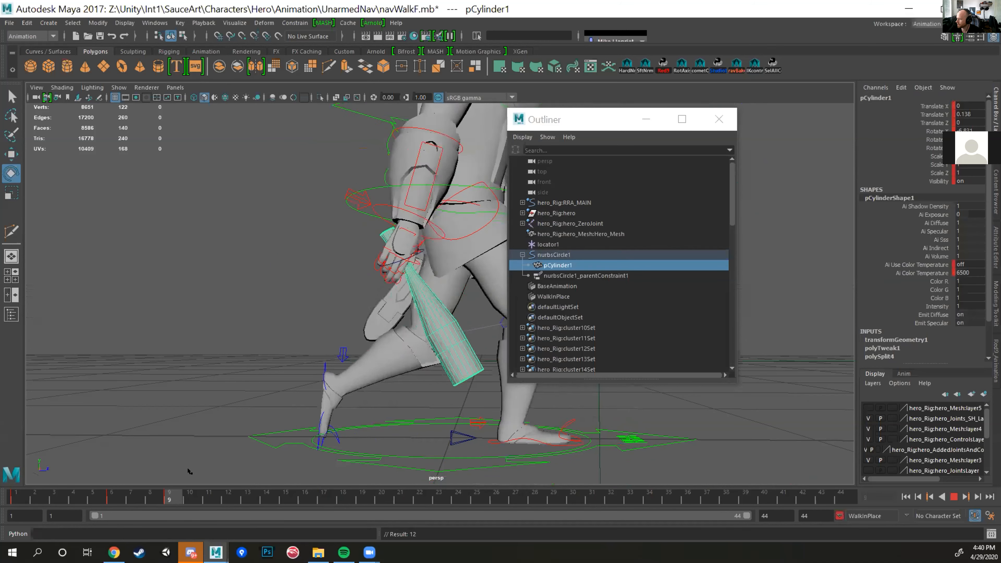
key("alt+v")
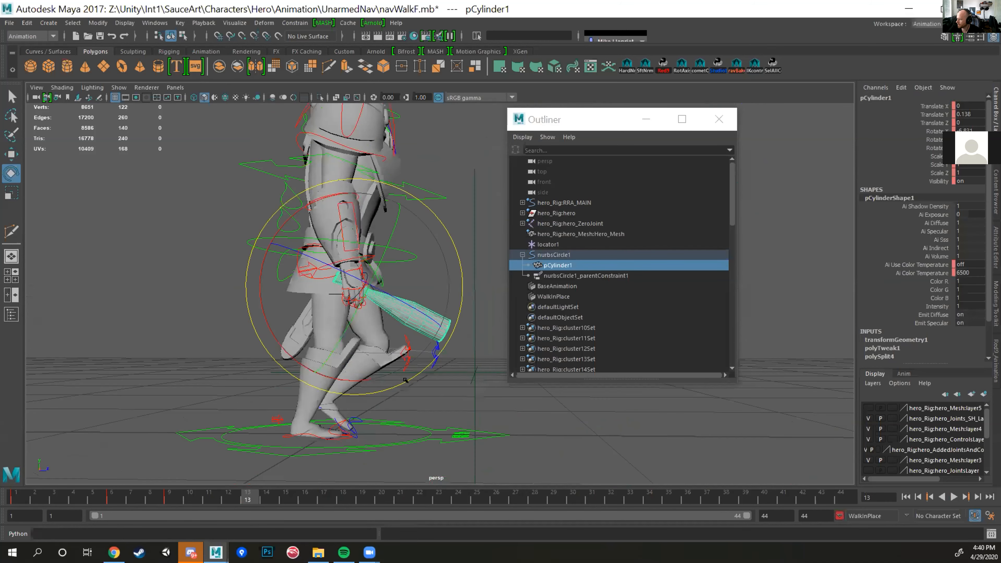
Step: Rotate pCylinder1 at frame 13, key it and play the walk
left_click_drag(423, 372, 396, 380)
key("alt+v")
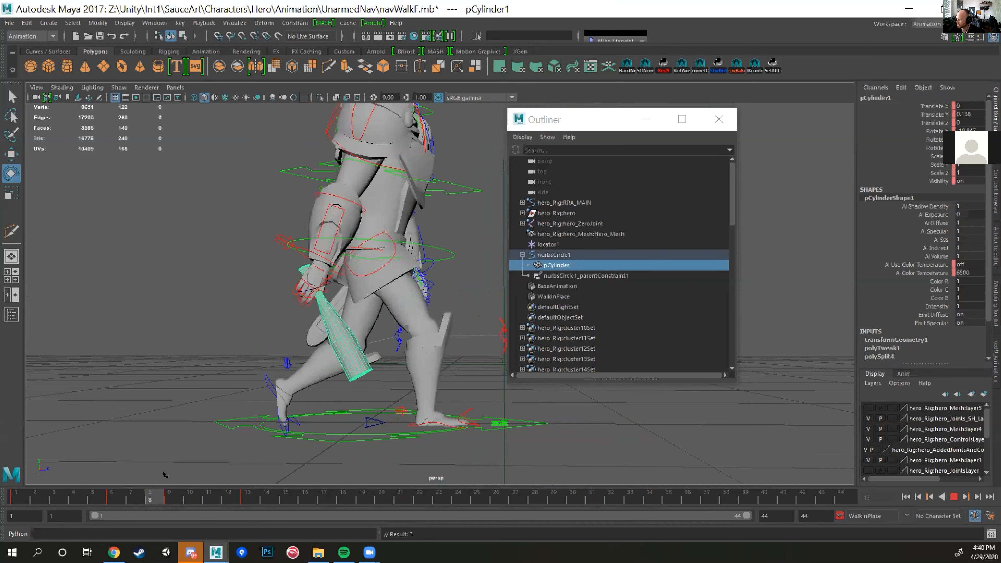
key("alt+v")
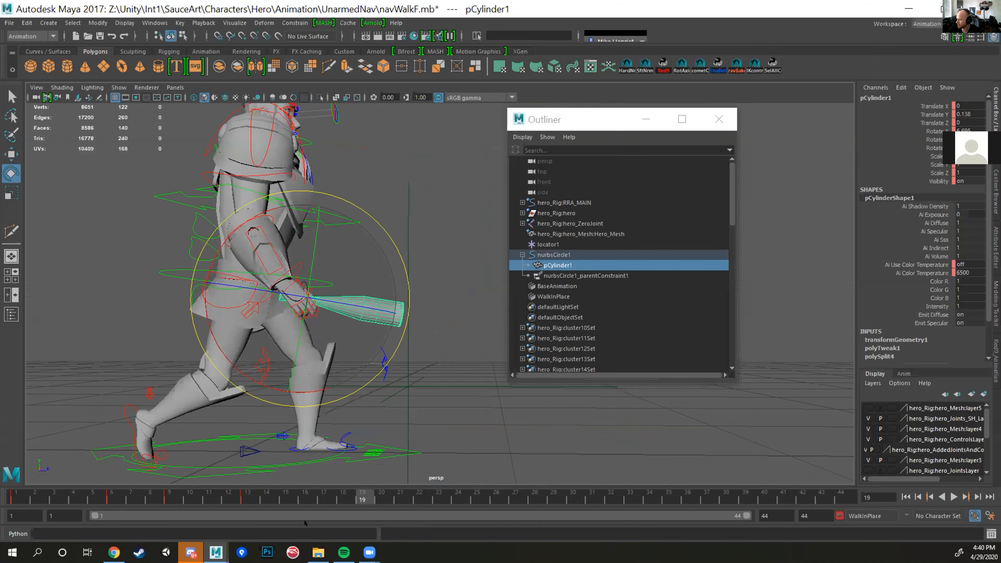
Step: Key pCylinder1's rotation at frames 16 and 21, and return to frame 1
key("alt+v")
middle_click_drag(378, 237, 424, 240, "alt")
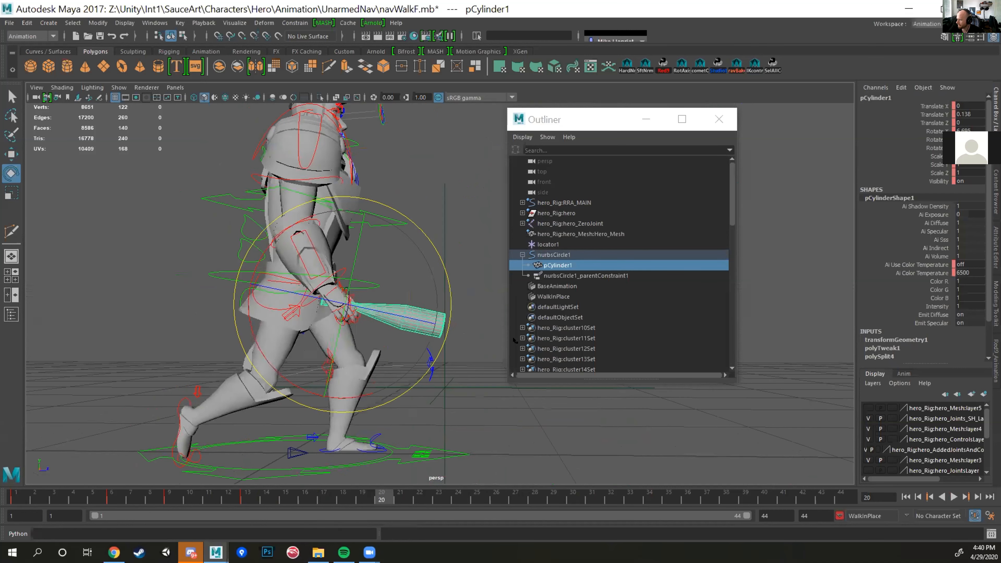
mouse_move(381, 497)
left_mouse_down()
mouse_move(301, 498)
mouse_move(390, 499)
left_mouse_up()
left_click(331, 497)
key("s")
left_click(396, 498)
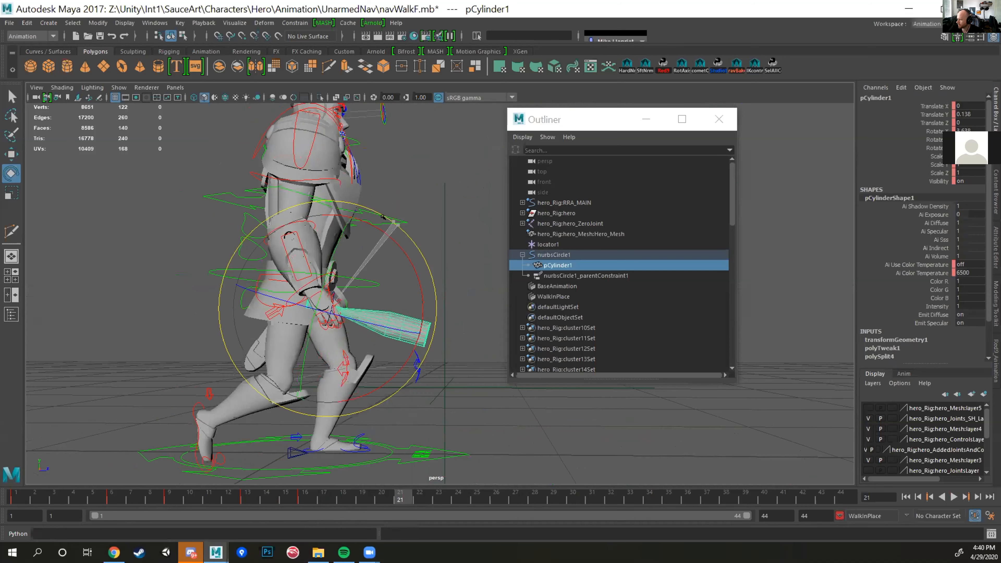
left_click_drag(398, 499, 15, 498)
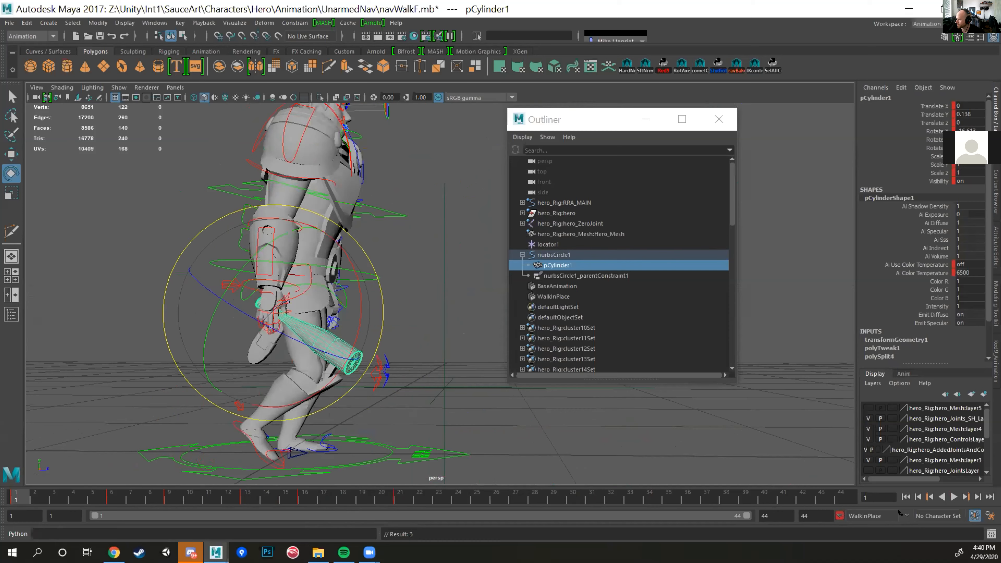
Step: Play and scrub the walk with the Outliner moved aside to review the bat's keyed swing
key("alt+v")
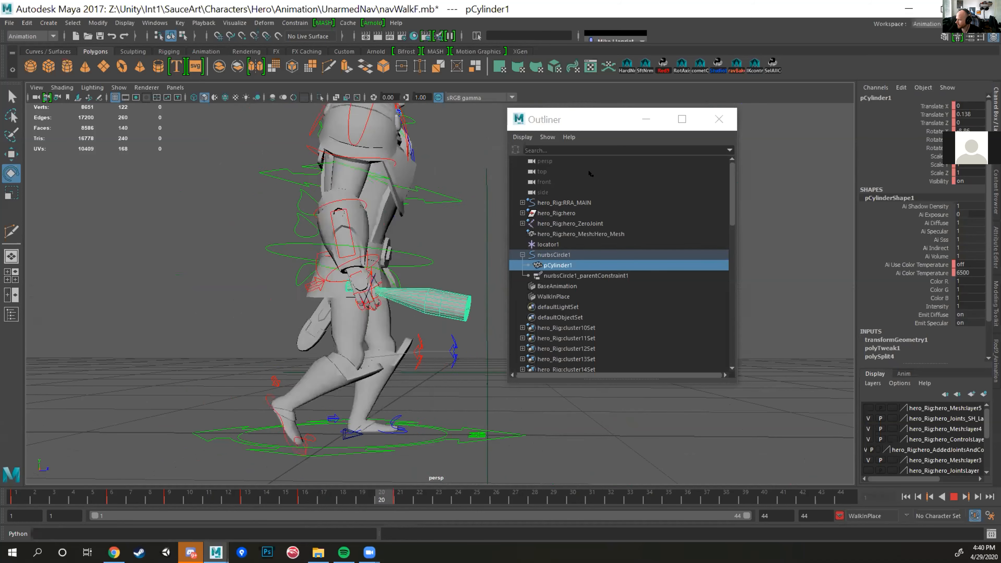
left_click_drag(589, 121, 697, 137)
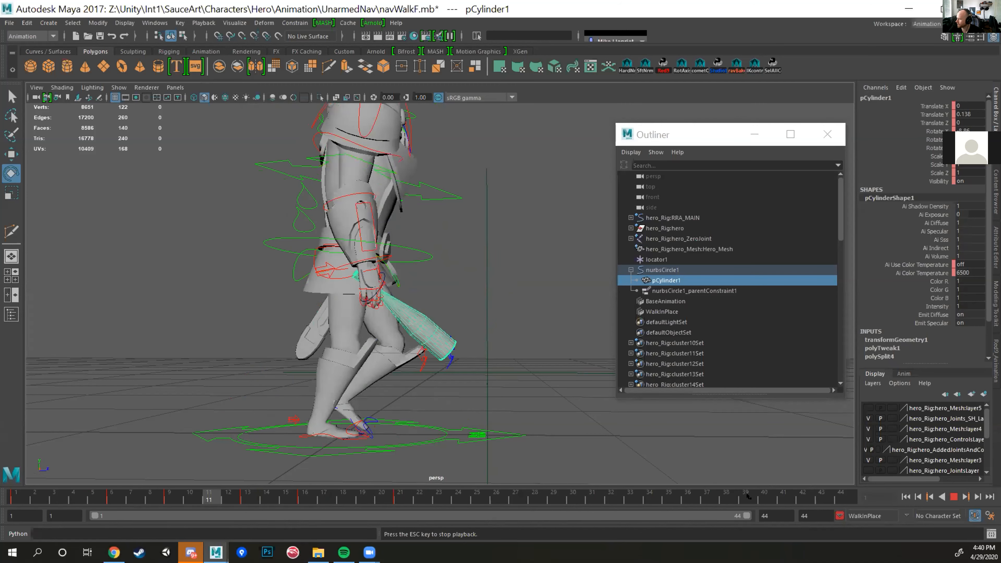
left_click(761, 496)
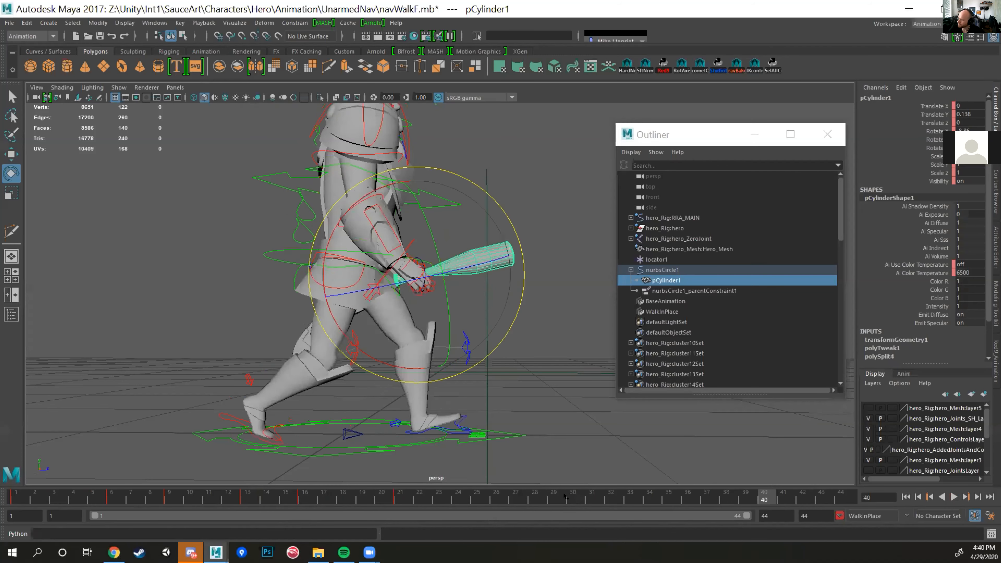
key("alt+v")
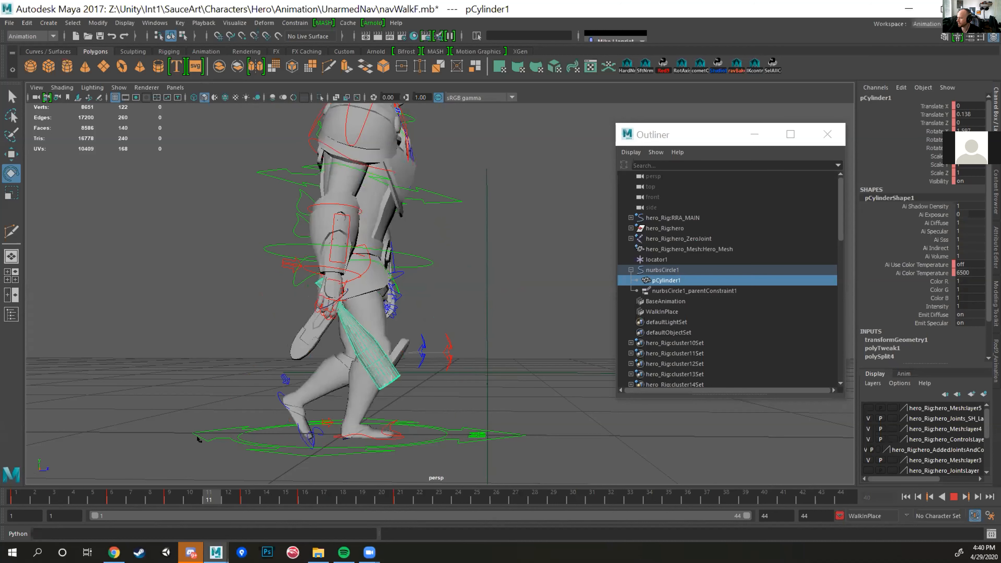
key("alt+v")
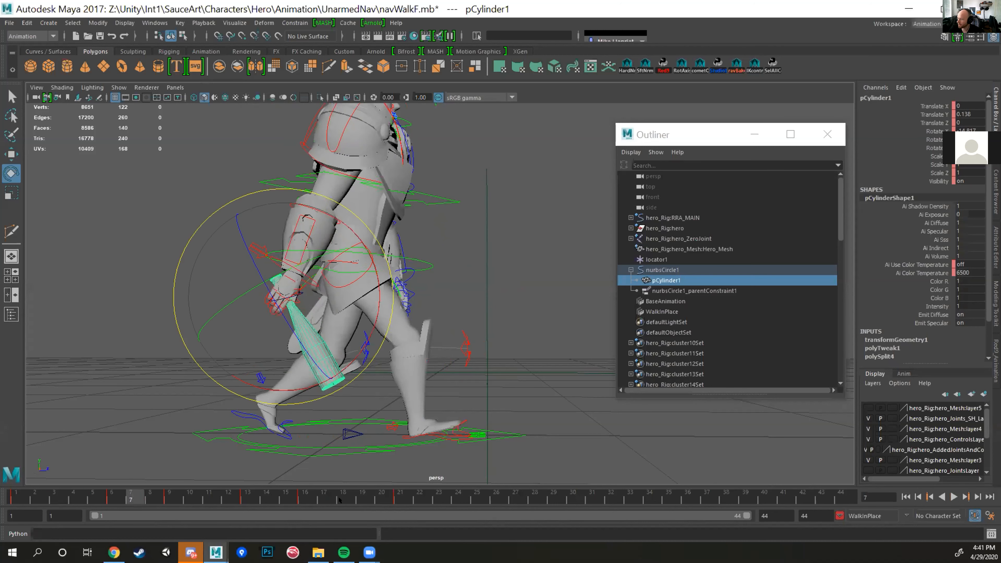
key("alt+v")
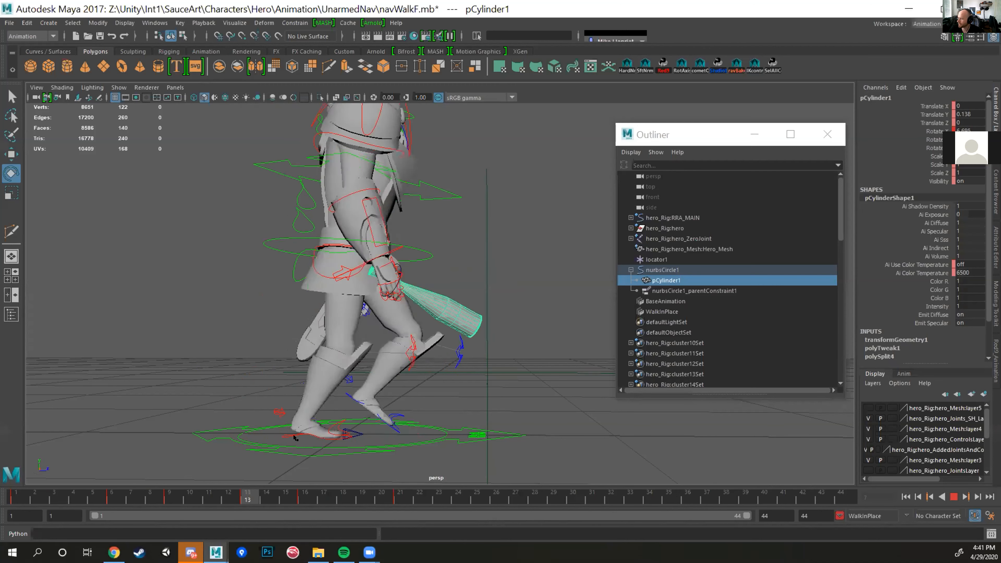
key("alt+v")
Step: Inspect the nurbsCircle1 control at frame 17, and play the walk with pCylinder1 reselected
scroll(388, 253, "up", 5)
key("w")
left_click(388, 205)
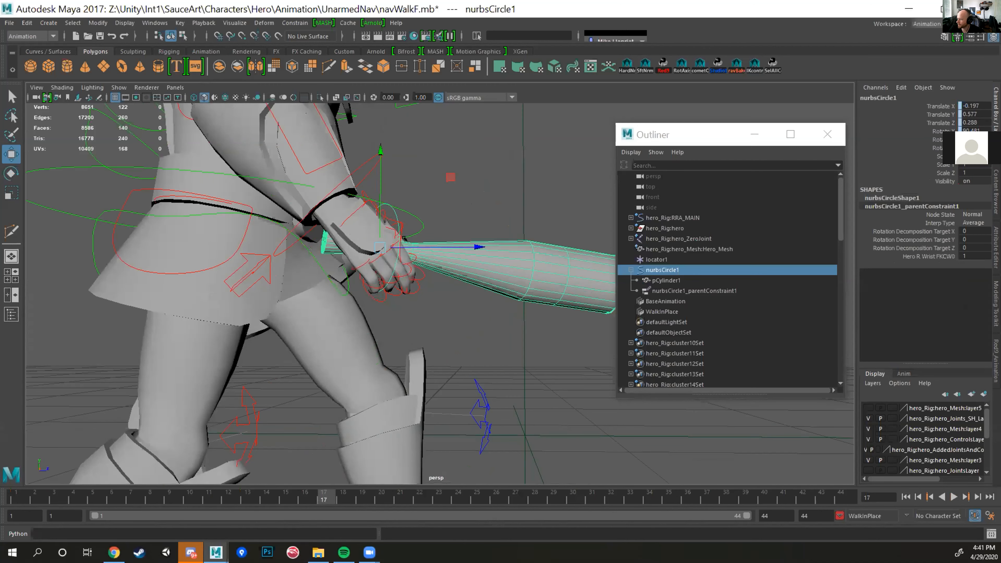
scroll(449, 383, "down", 5)
key("Down")
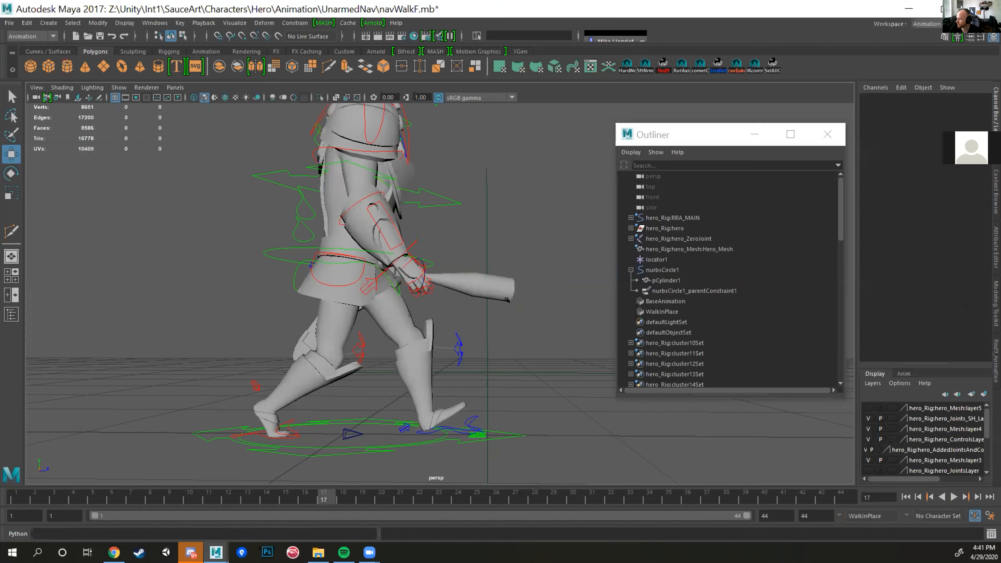
key("alt+v")
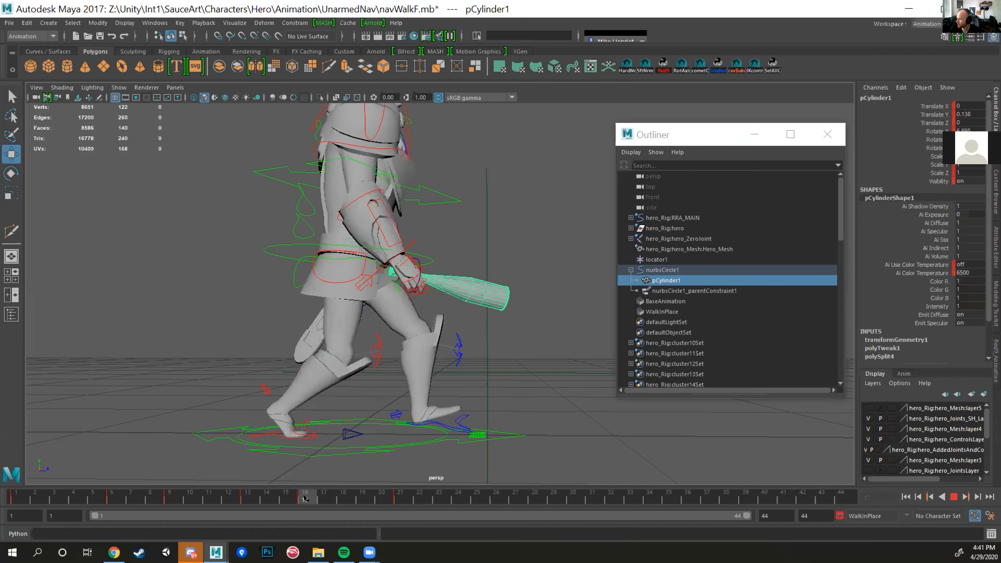
Step: Move pCylinder1 out of the hand at frame 21 to about -0.087, 0.389, -0.144, key it and preview the motion
left_click_drag(305, 497, 398, 498)
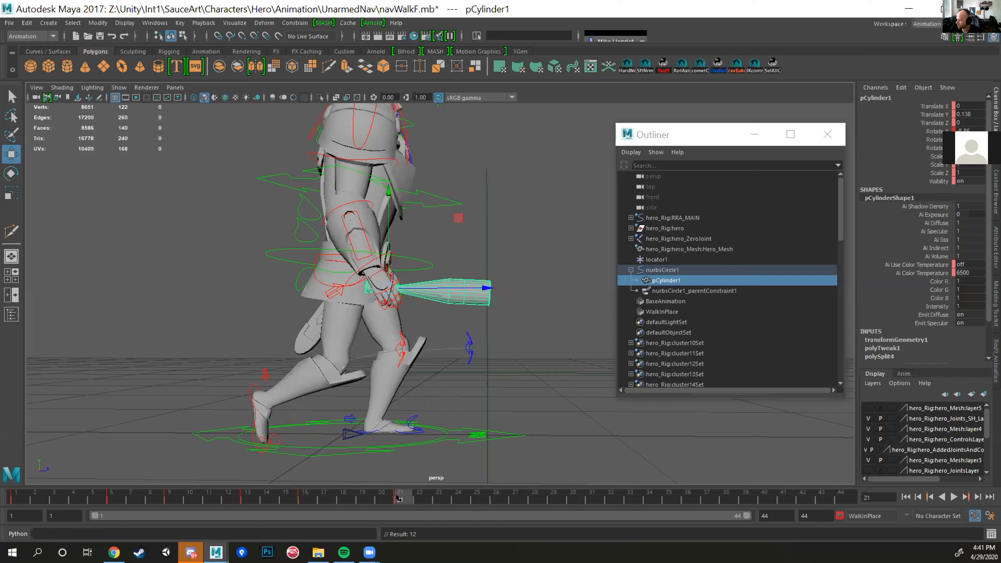
left_click_drag(385, 286, 467, 259)
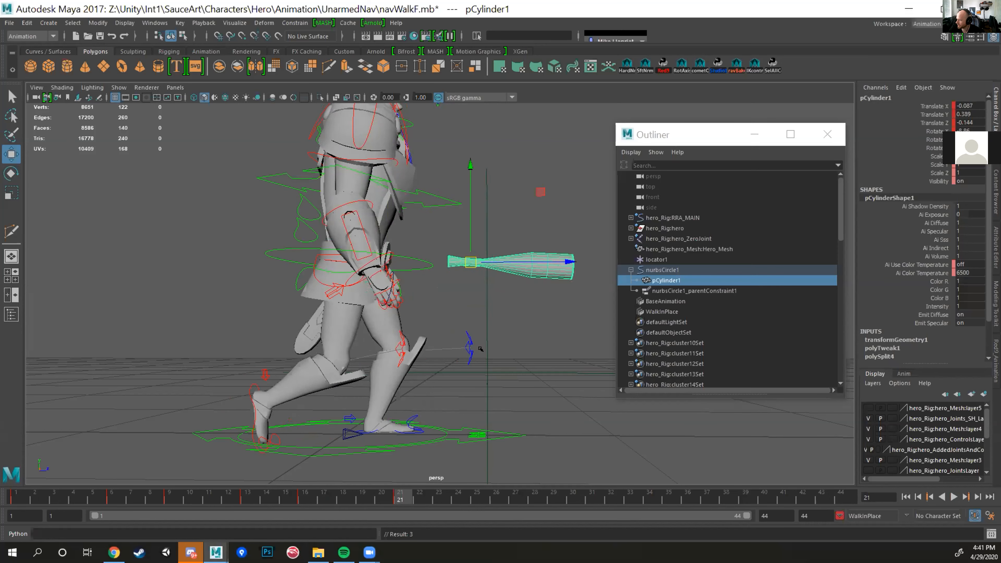
key("alt+v")
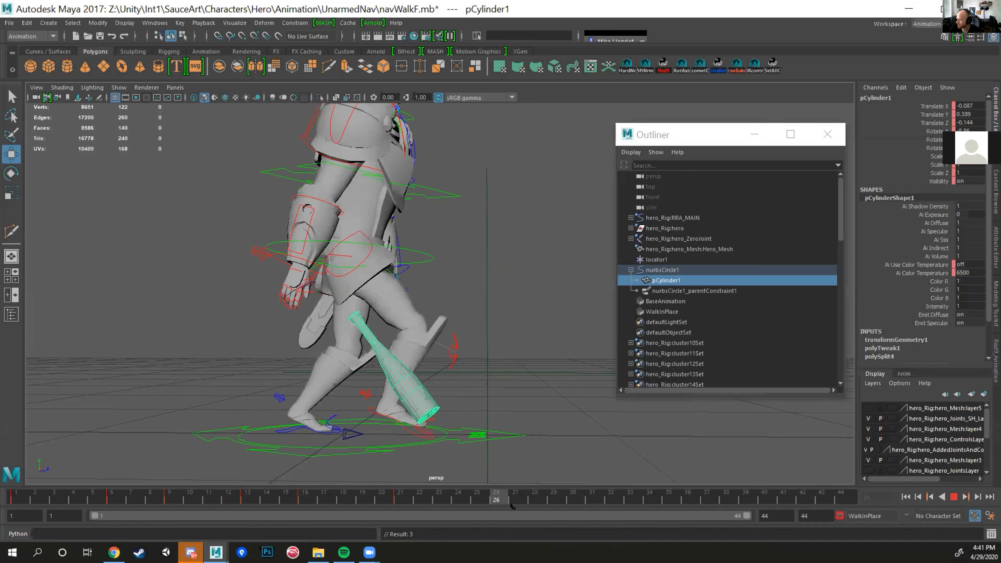
Step: Move pCylinder1 farther in front of the hero at frame 26, to about -0.093, 0.697, -0.748, and play the result
left_click(495, 500)
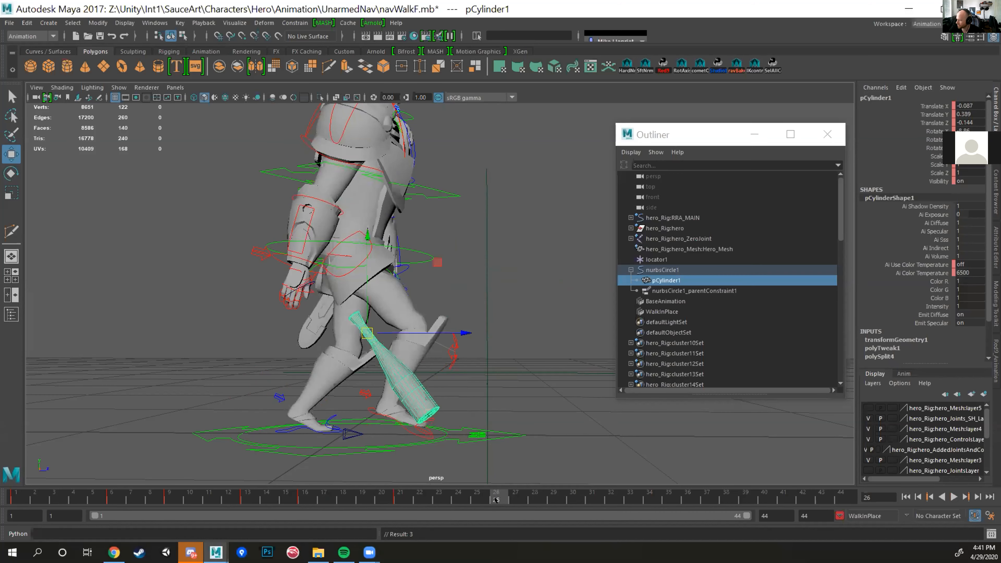
left_click_drag(361, 321, 559, 315)
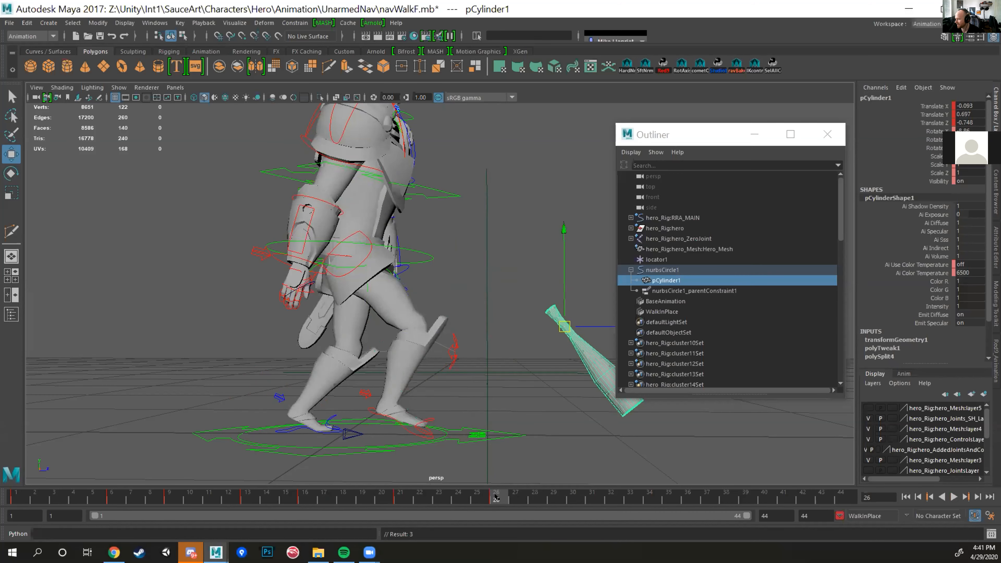
key("alt+v")
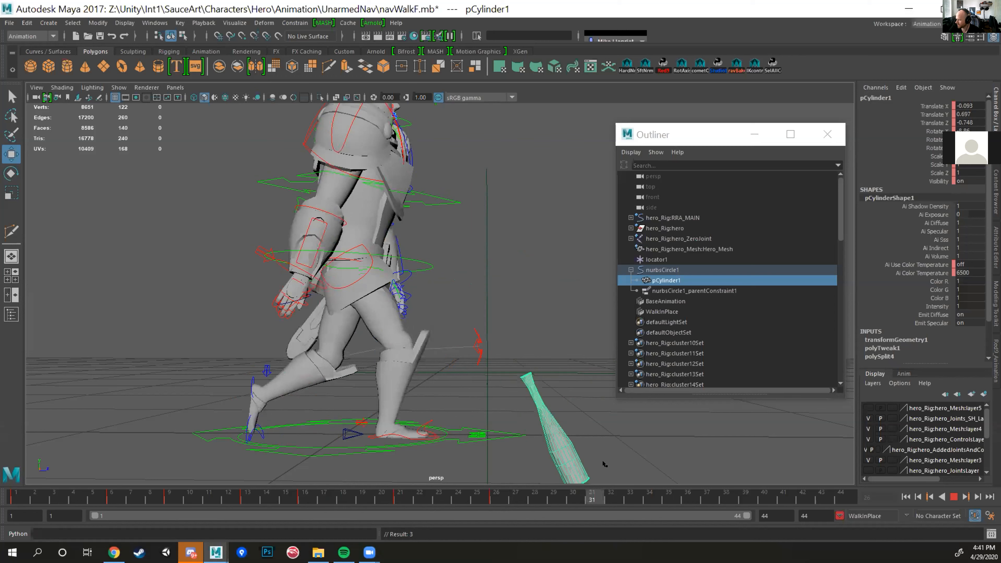
key("alt+v")
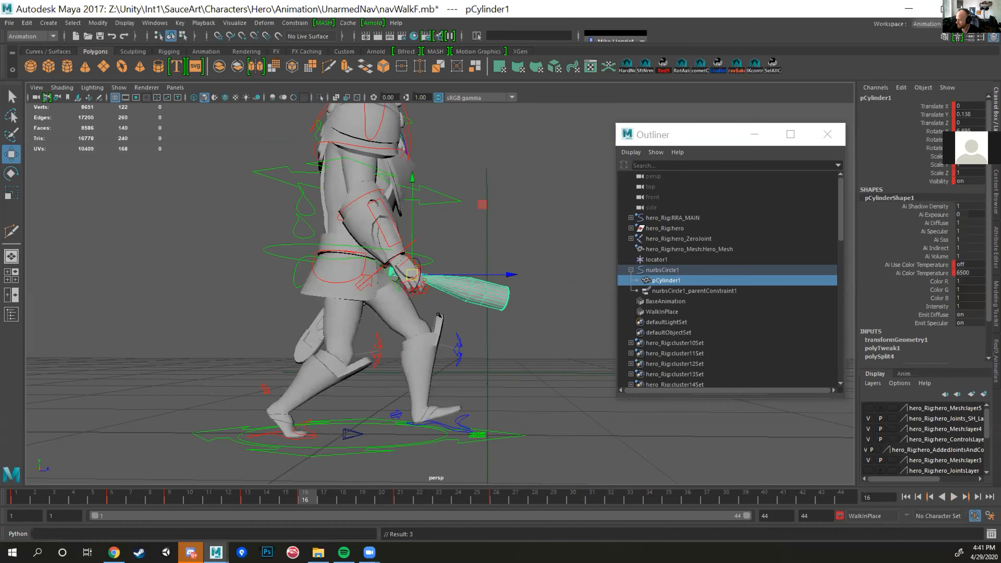
Step: Undo the frame 26 move of pCylinder1
key("ctrl+z")
key("ctrl+z")
key("ctrl+z")
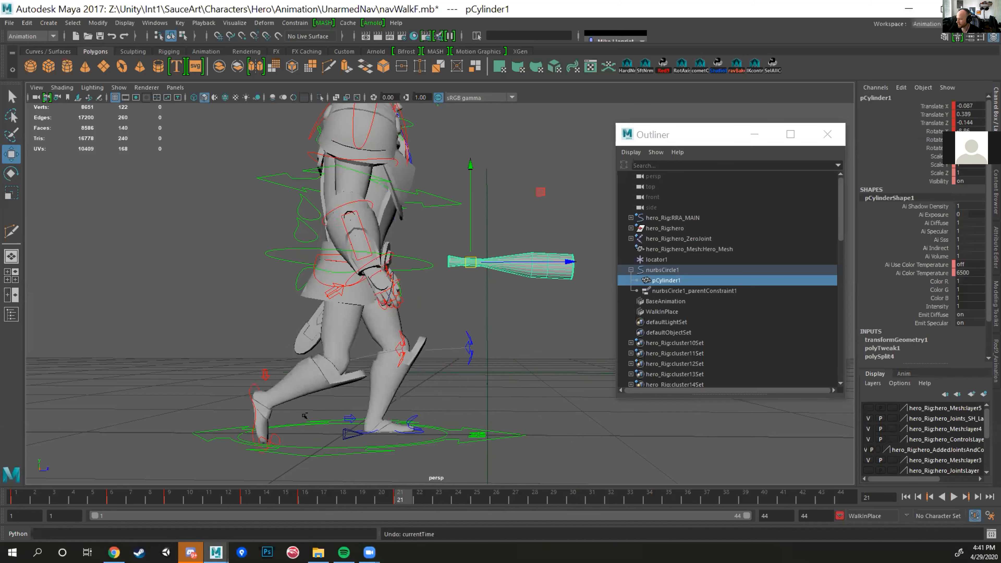
Step: Undo the frame 21 move of pCylinder1, replay the walk and focus on the bat in the hero's hand
key("ctrl+z")
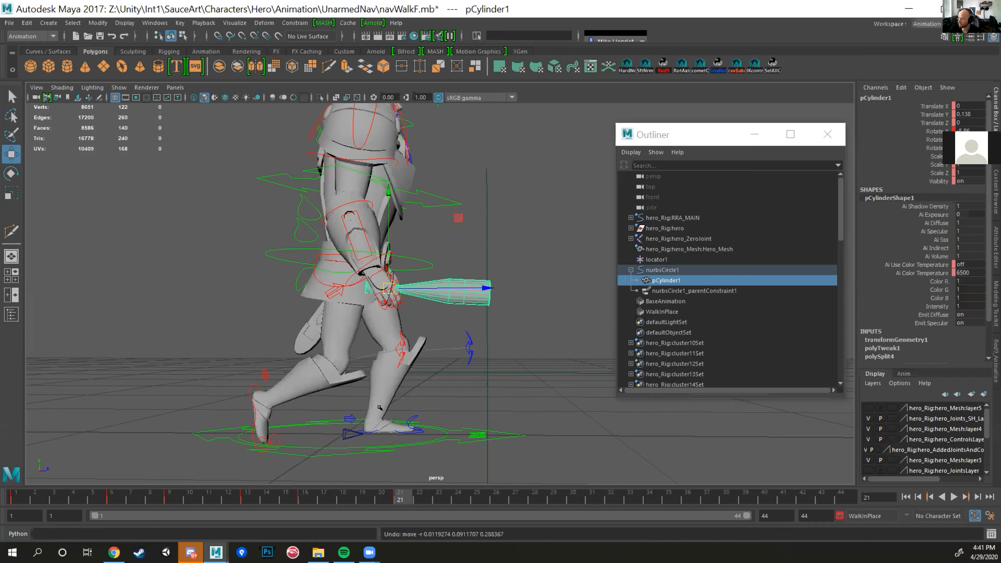
key("alt+v")
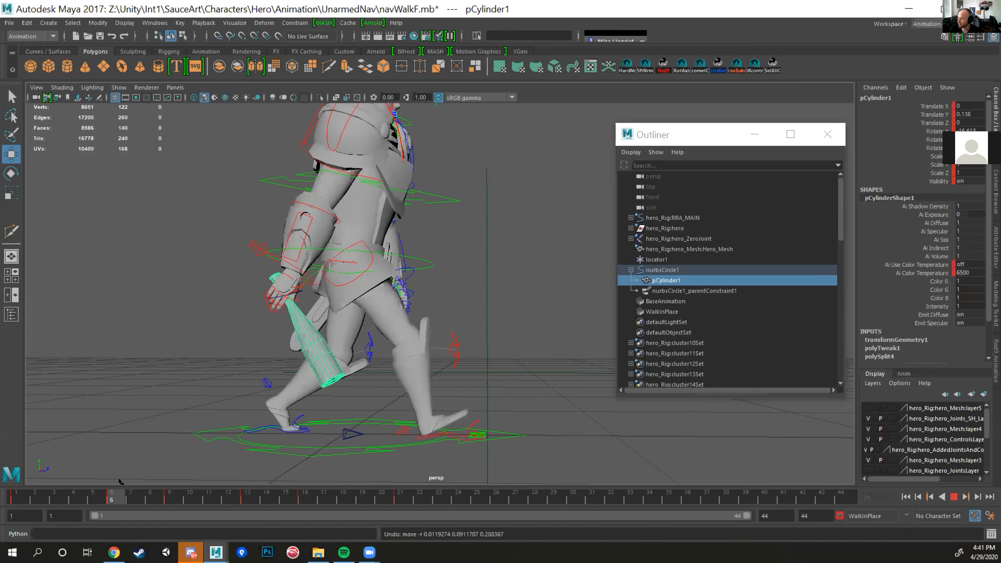
key("alt+v")
key("f")
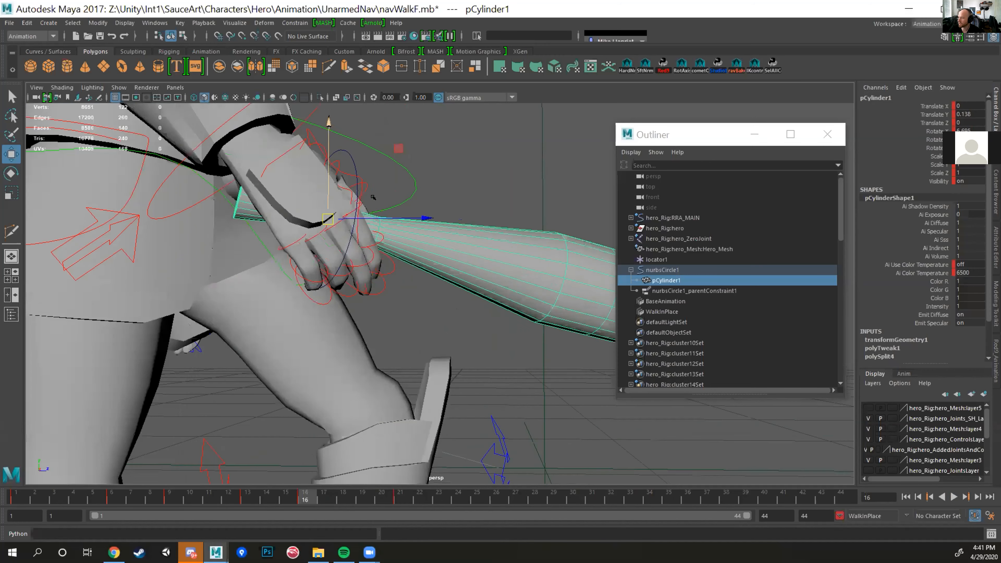
Step: Bake the animation of the nurbsCircle1 control across the timeline and play back the result
left_click(348, 155)
scroll(398, 217, "down", 8)
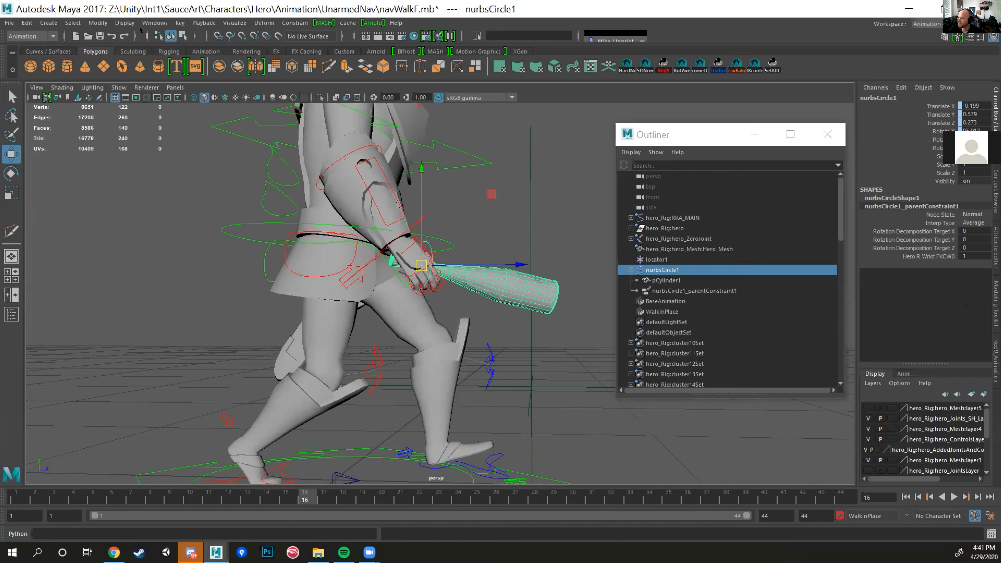
left_click(180, 23)
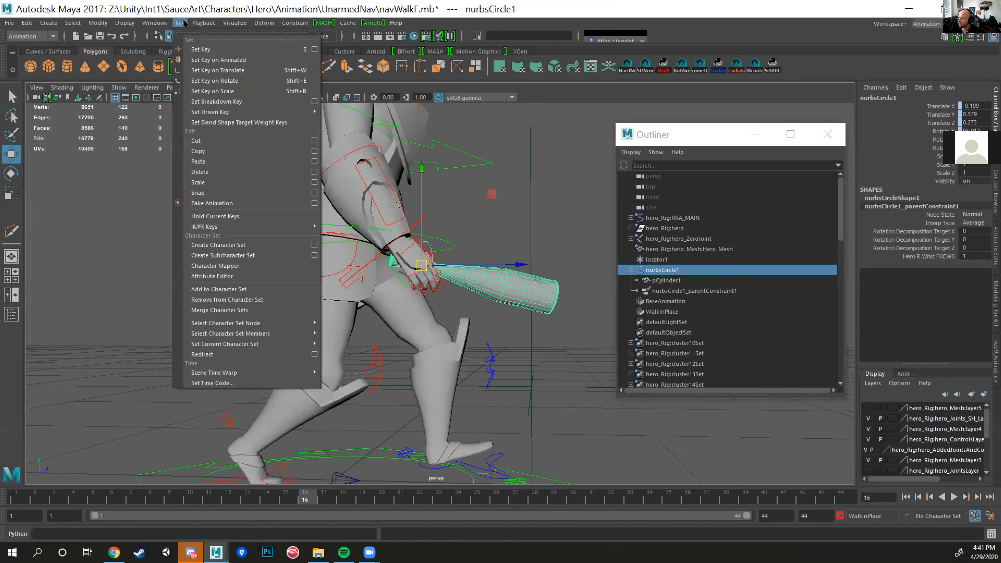
left_click(270, 203)
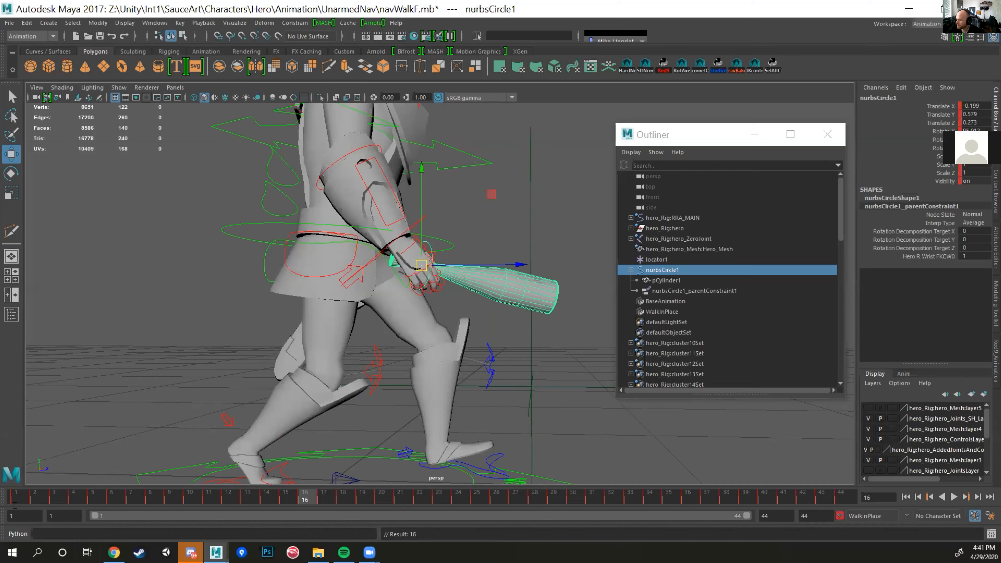
key("alt+v")
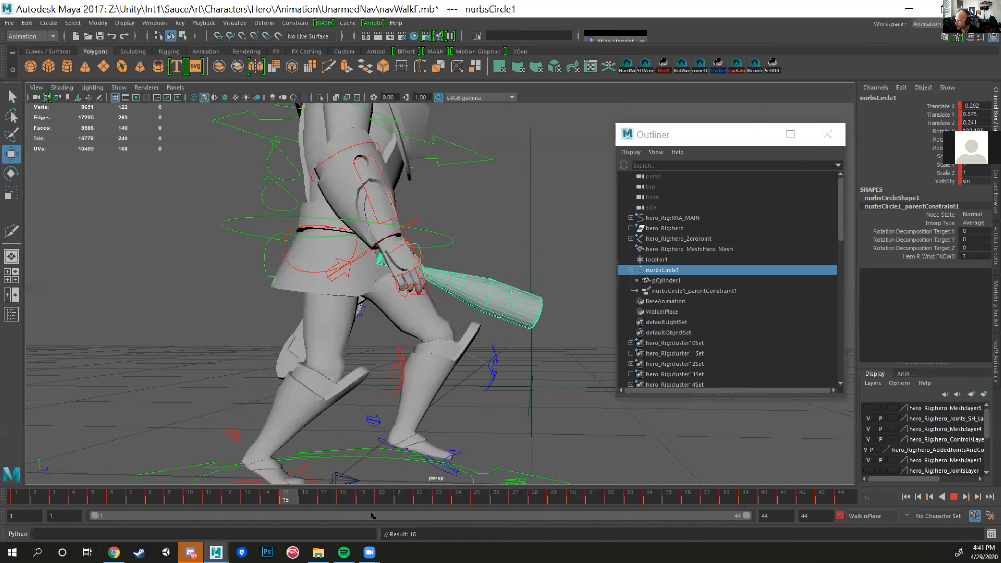
key("alt+v")
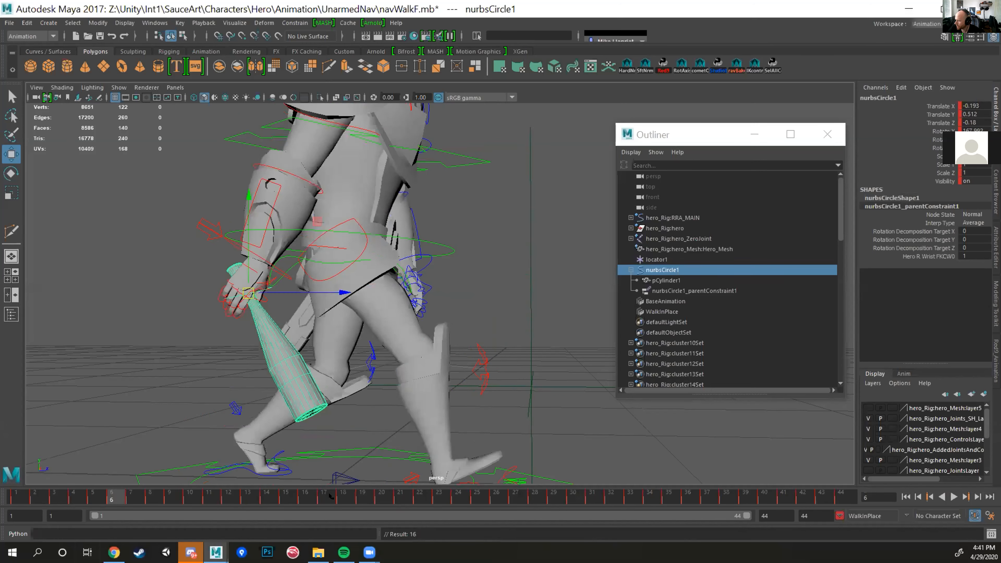
key("alt+v")
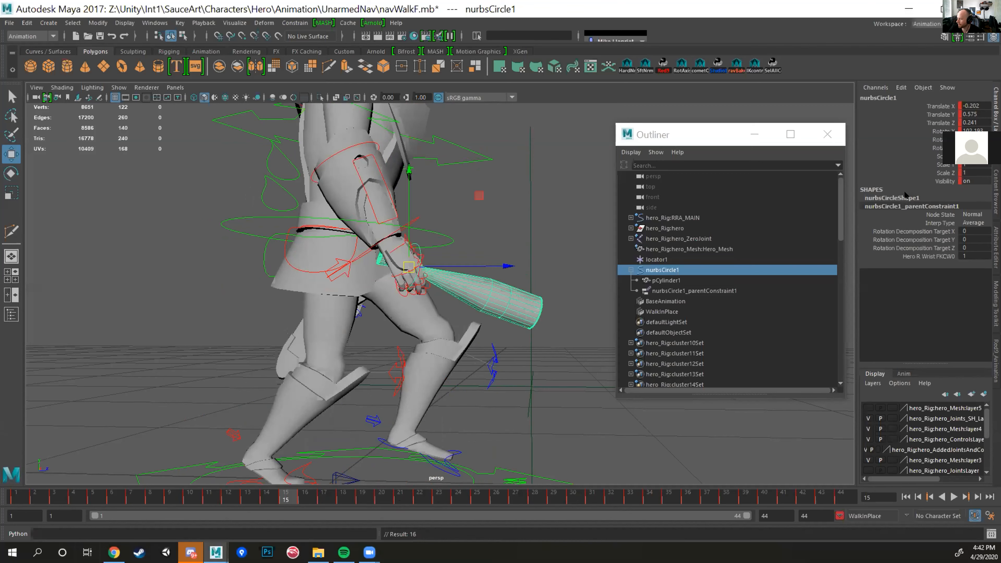
key("alt+v")
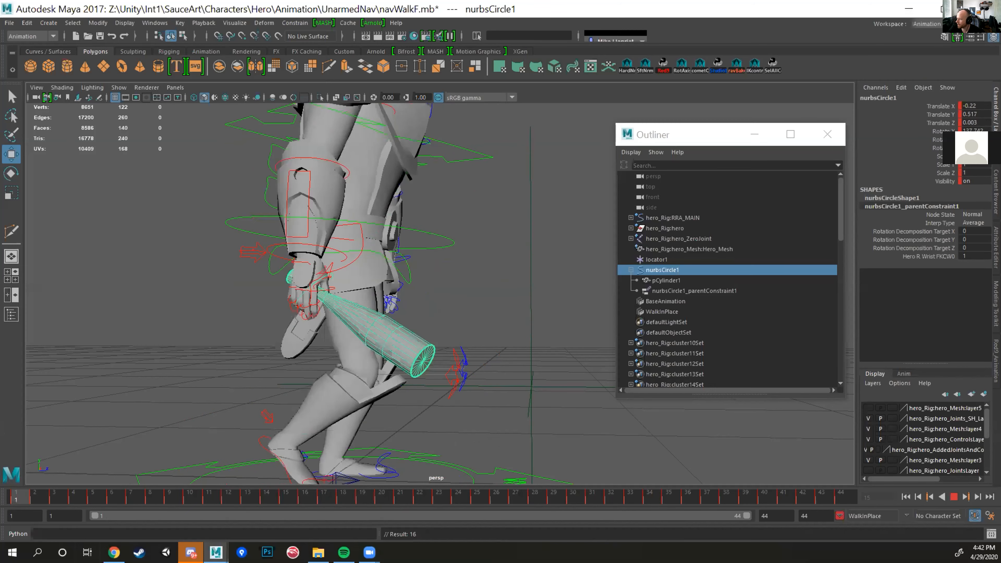
Step: Delete nurbsCircle1_parentConstraint1 from under nurbsCircle1 and play the walk to check the bat's motion
left_click(669, 290)
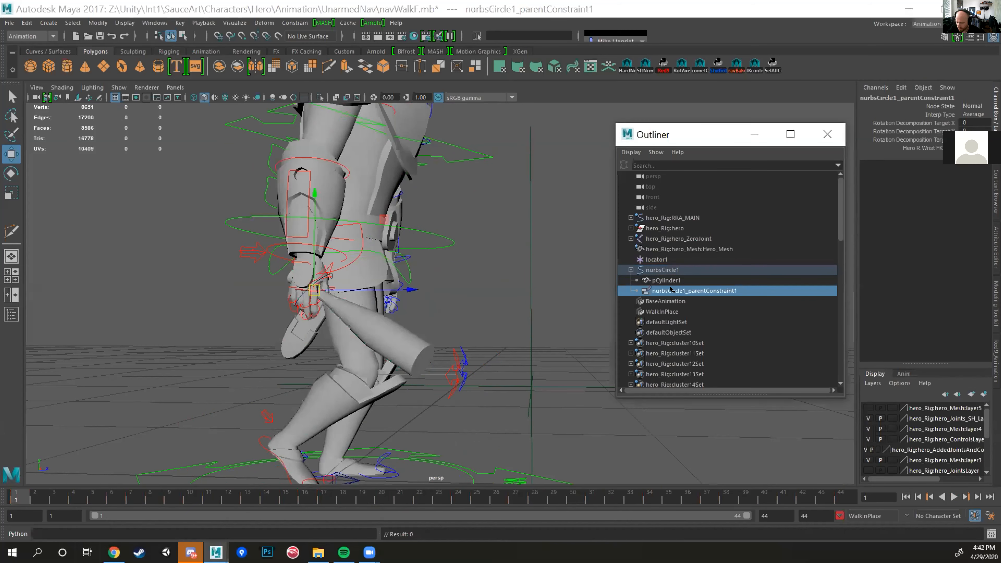
left_click(663, 270)
left_click(665, 289)
key("Delete")
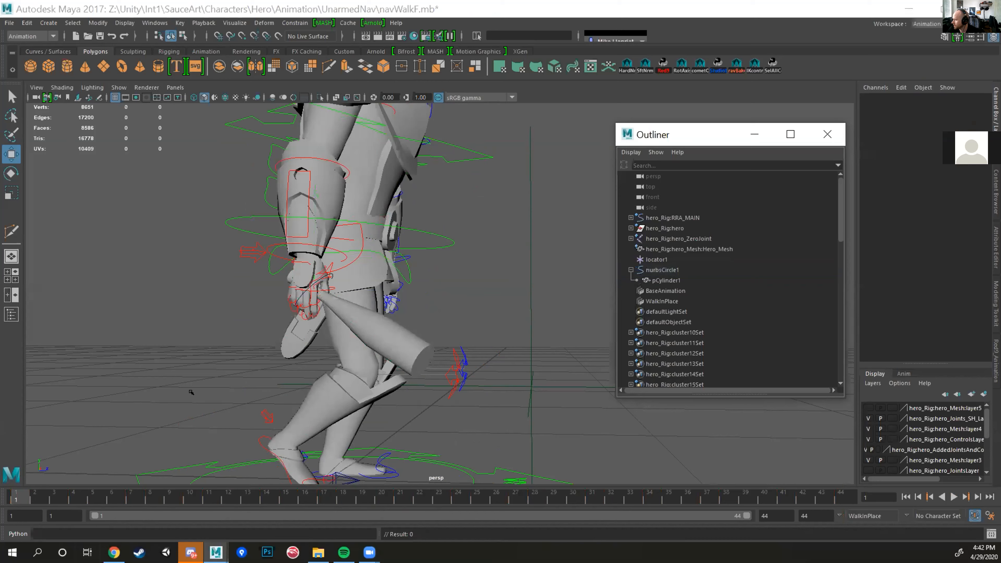
key("alt+v")
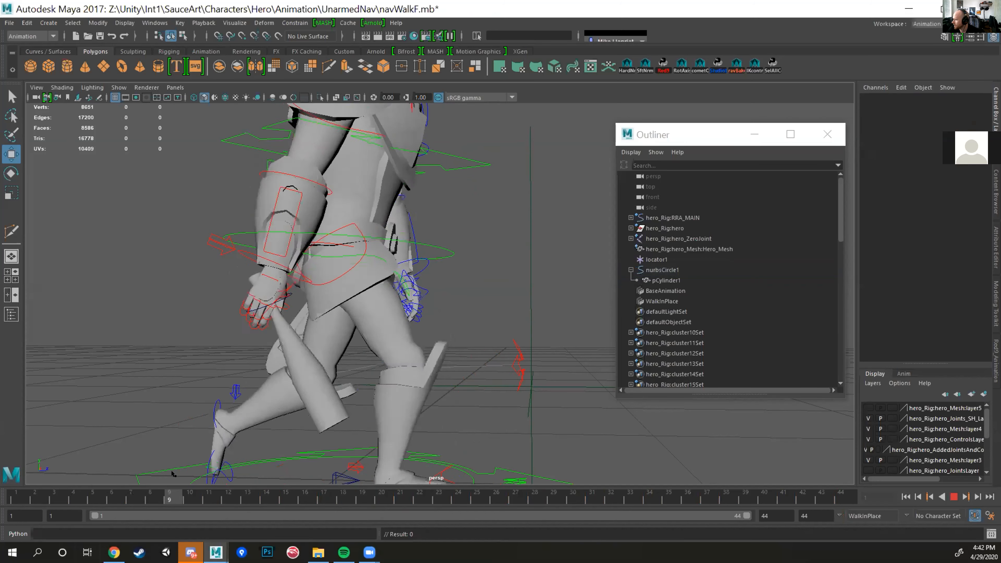
key("alt+v")
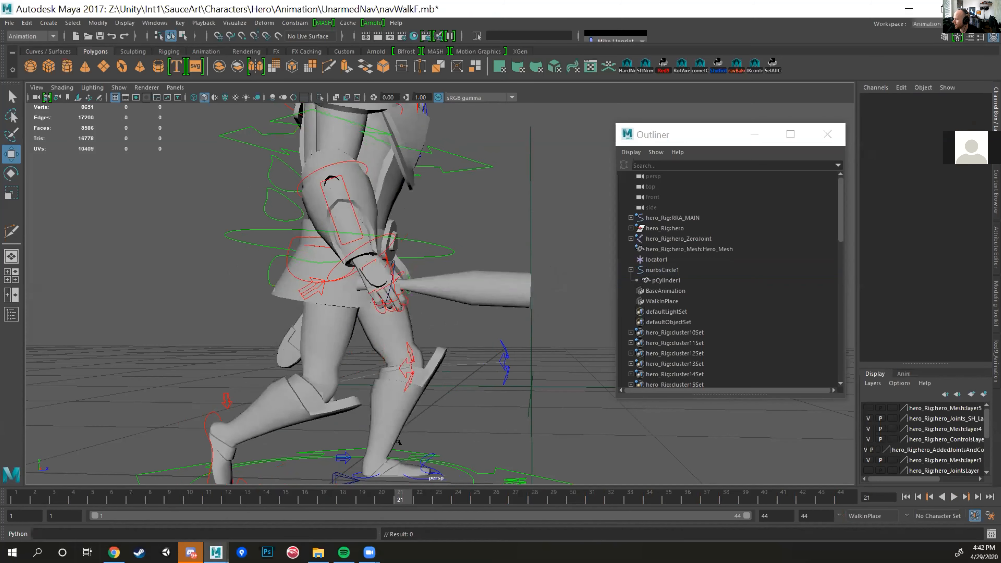
Step: Delete nurbsCircle1's baked keys from frame 17 through 44 and play the walk
left_click(389, 249)
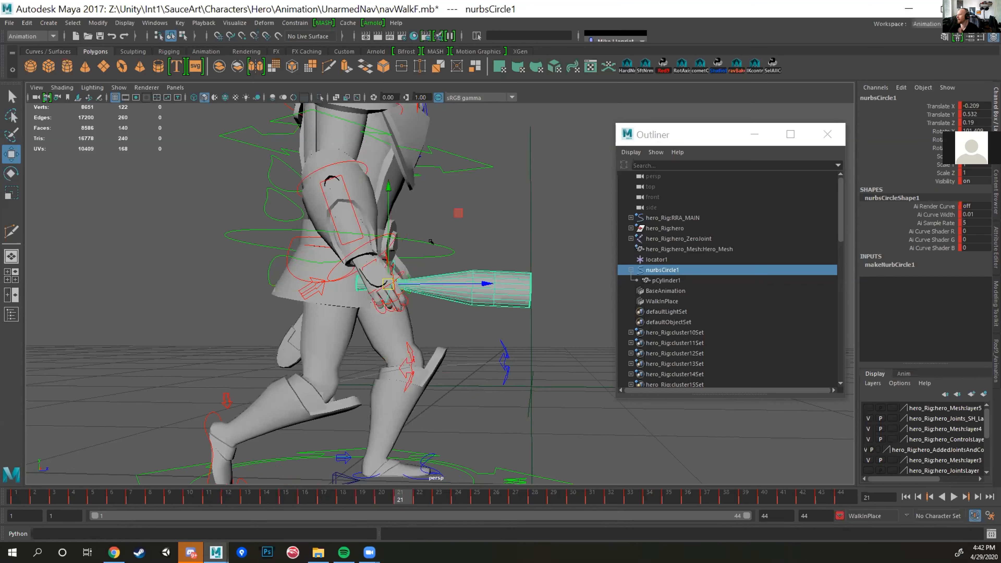
key("alt+v")
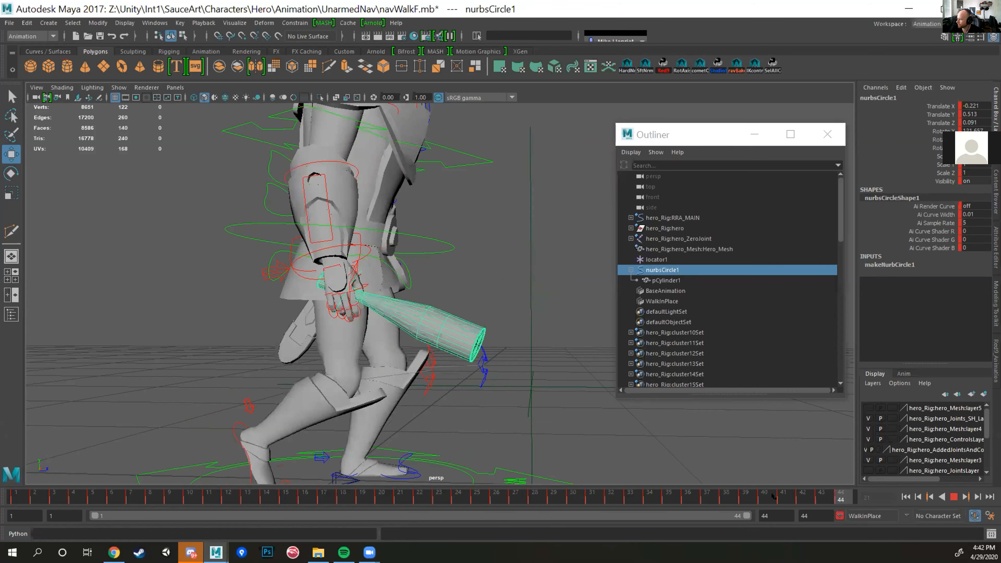
left_click_drag(320, 500, 914, 514)
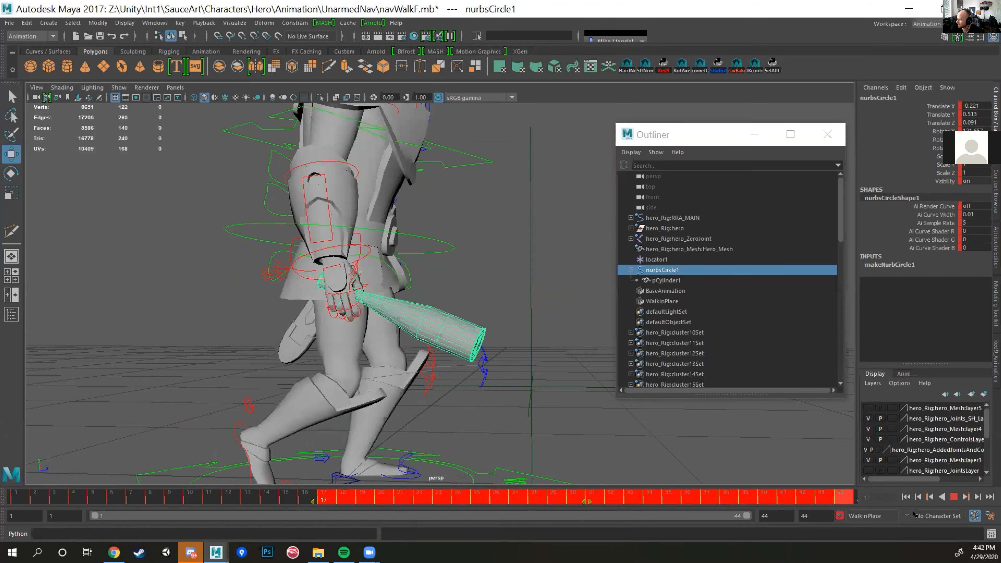
right_click(512, 489)
left_click(559, 381)
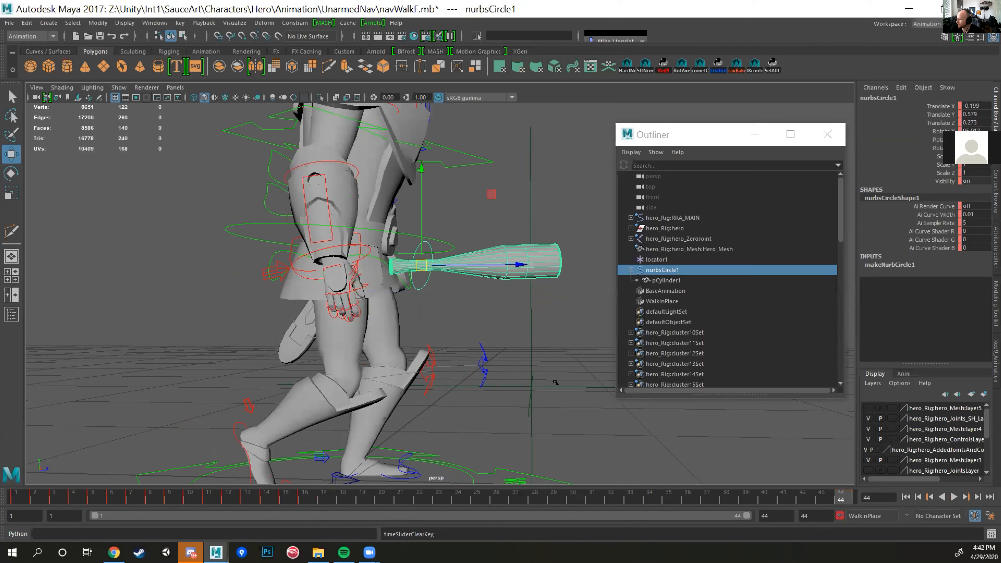
key("alt+v")
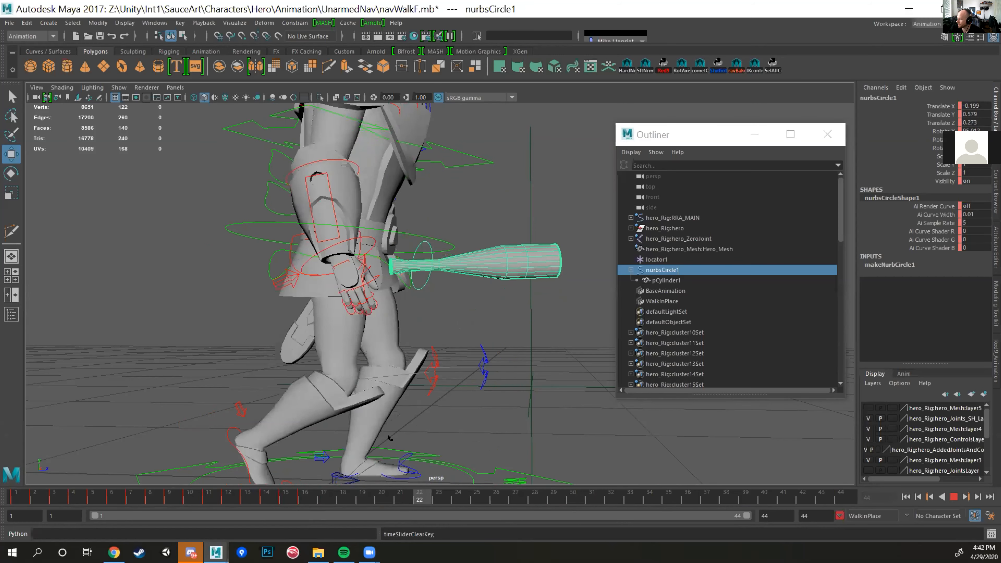
Step: Delete pCylinder1's key at frame 21 and play back the walk
left_click(499, 281)
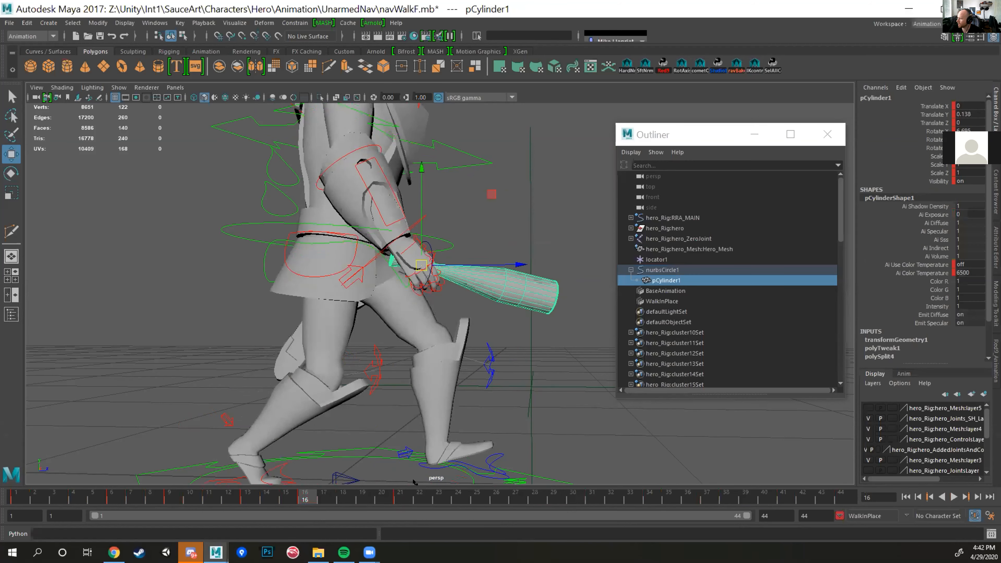
left_click(399, 498)
right_click(400, 497)
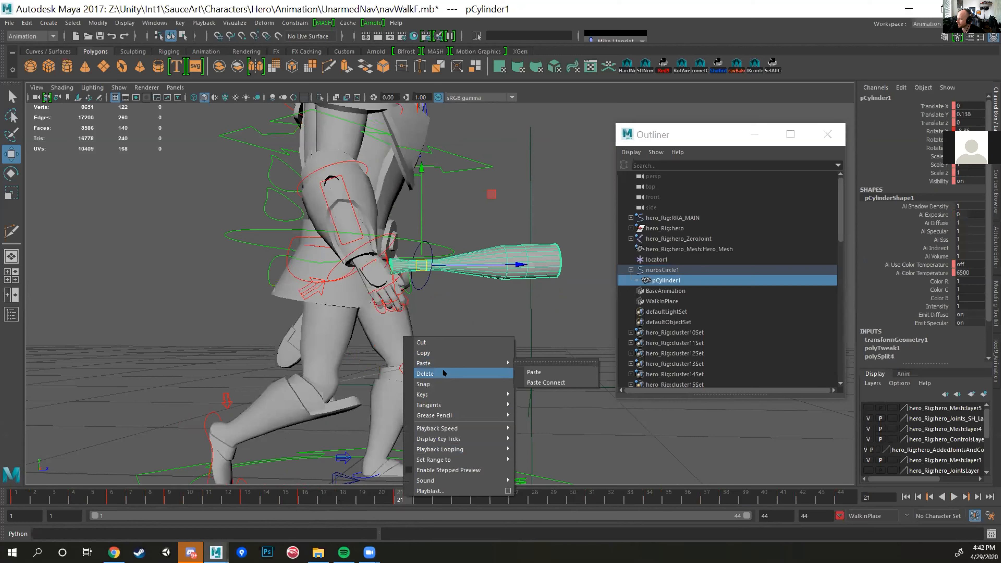
left_click(442, 373)
key("alt+v")
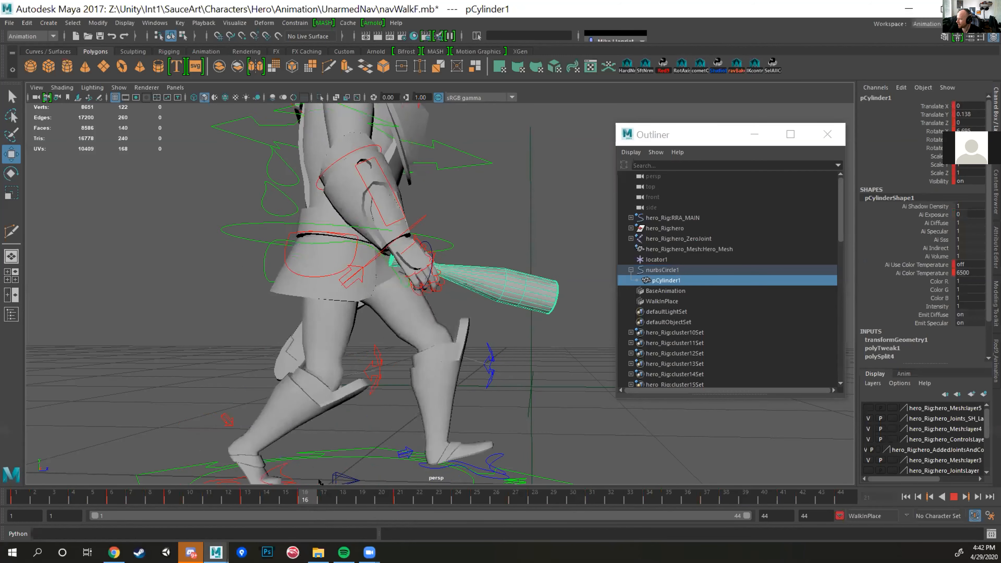
key("alt+v")
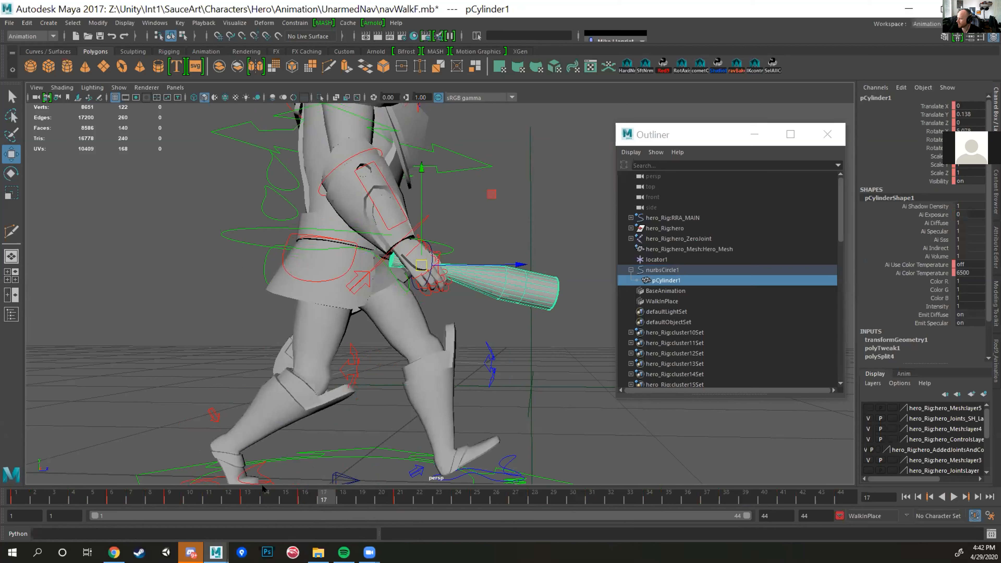
key("alt+v")
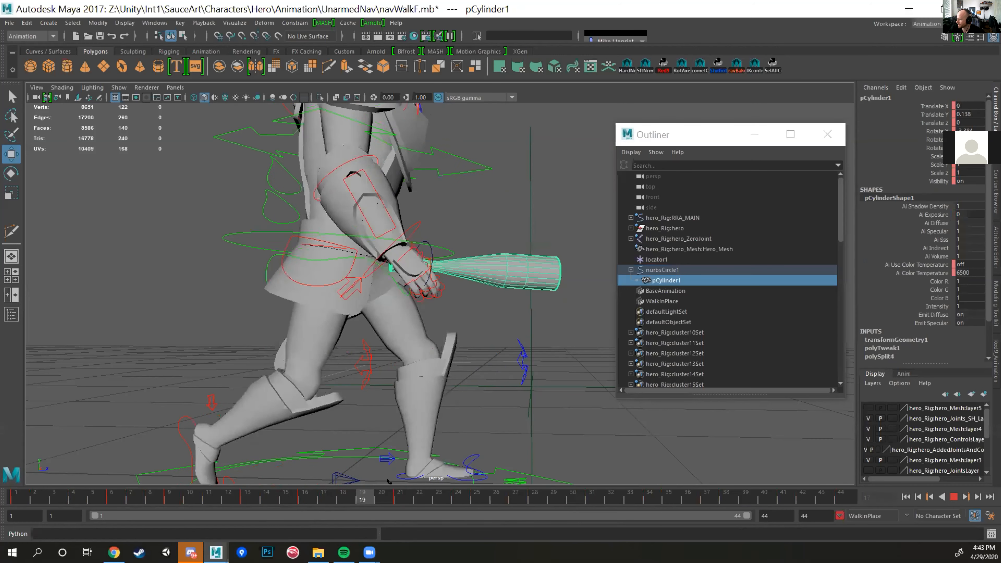
key("alt+v")
left_click(399, 496)
right_click(399, 496)
left_click(415, 365)
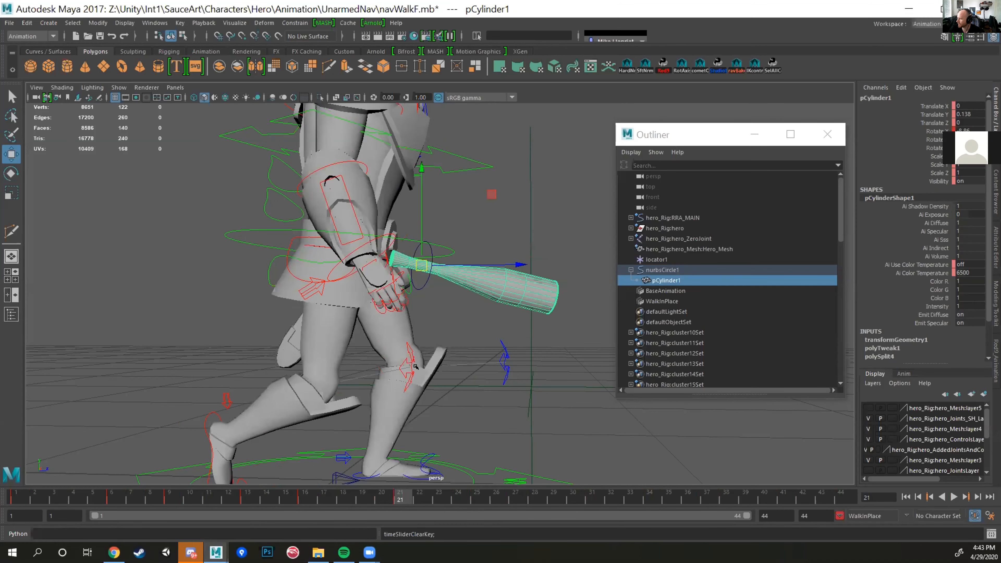
key("alt+v")
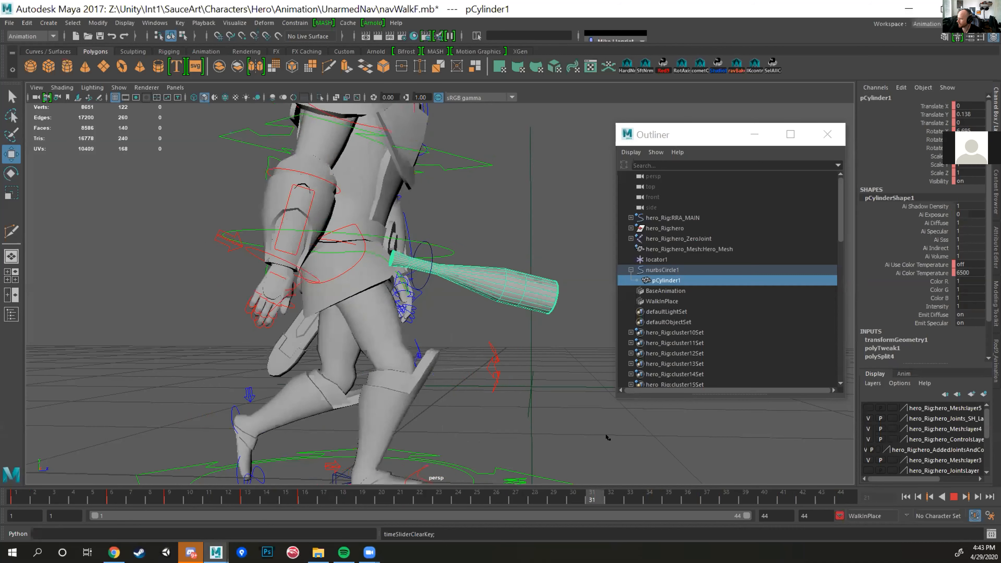
key("alt+v")
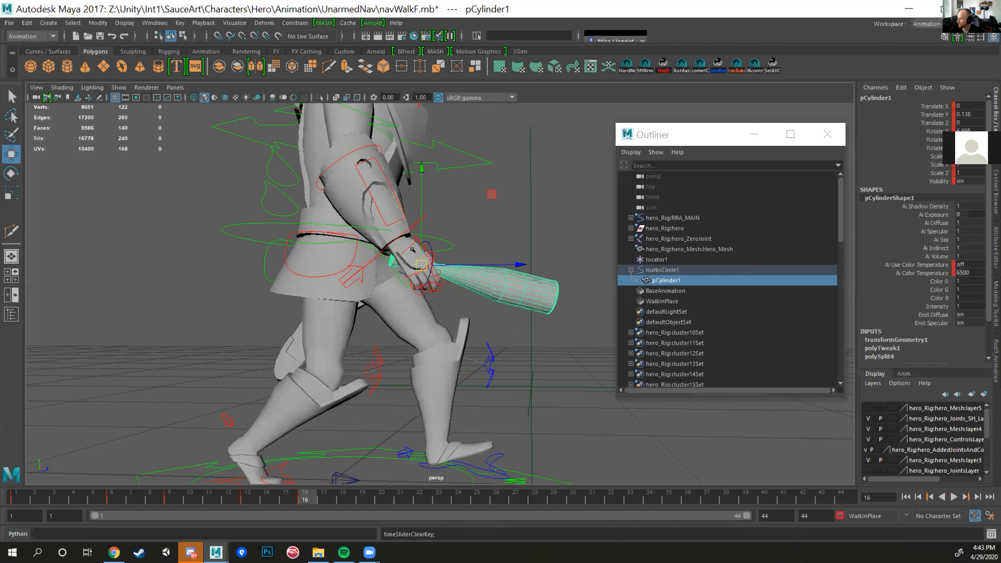
Step: Move nurbsCircle1 forward out of the hand at frame 21 to about -0.173, 0.571, 0.466, key it and preview the throw
key("Up")
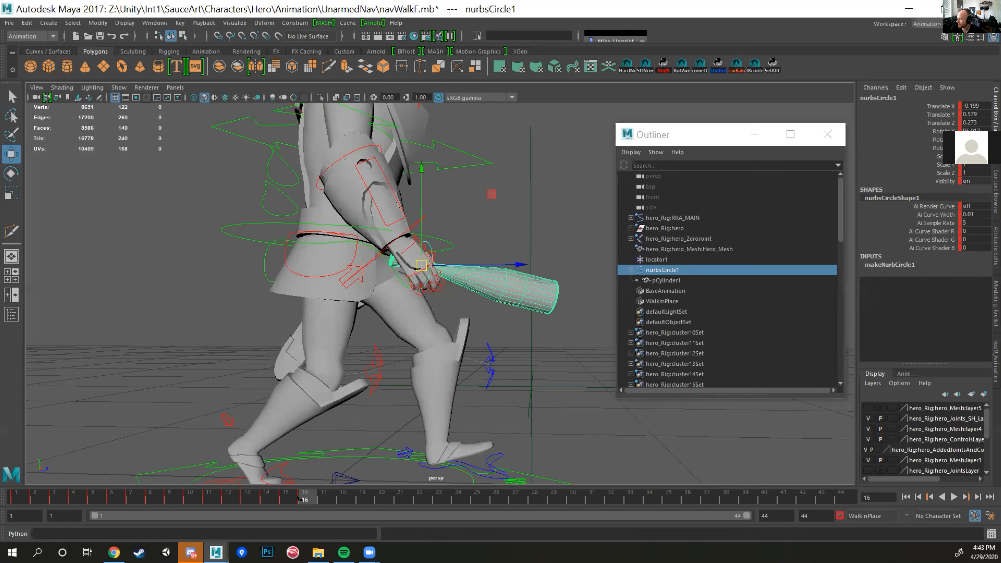
key("alt+v")
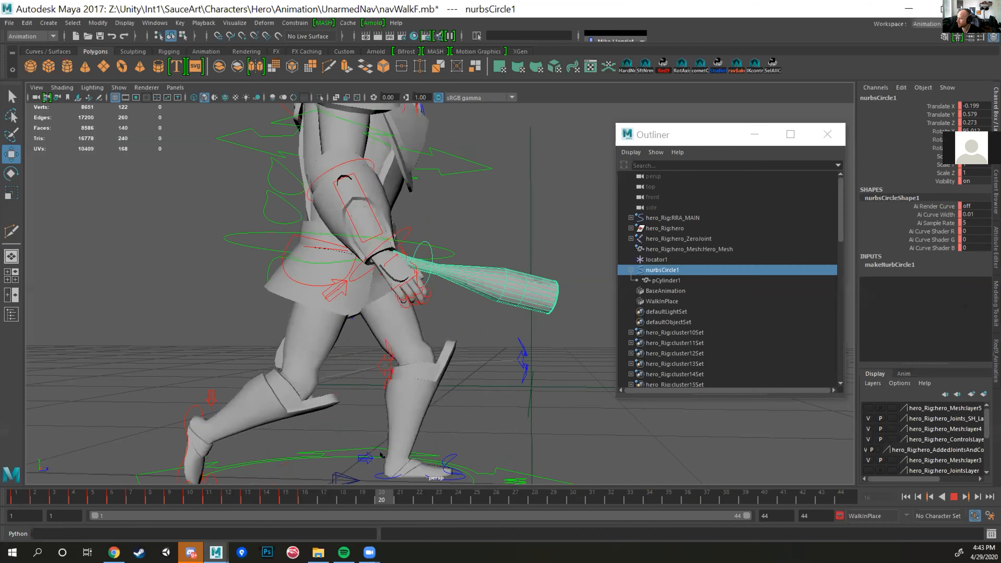
key("alt+v")
scroll(480, 251, "down", 4)
left_click_drag(446, 274, 457, 296)
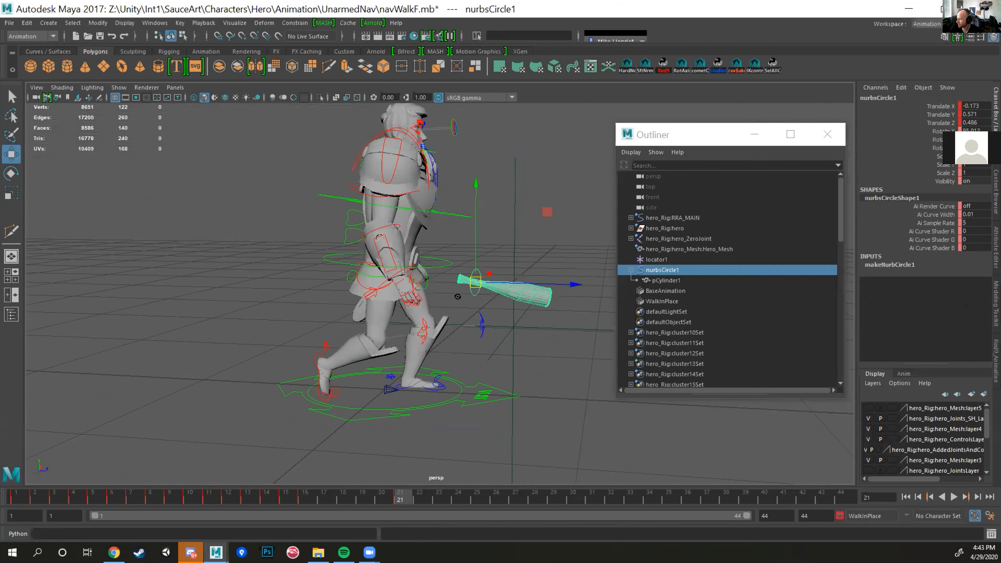
key("alt+v")
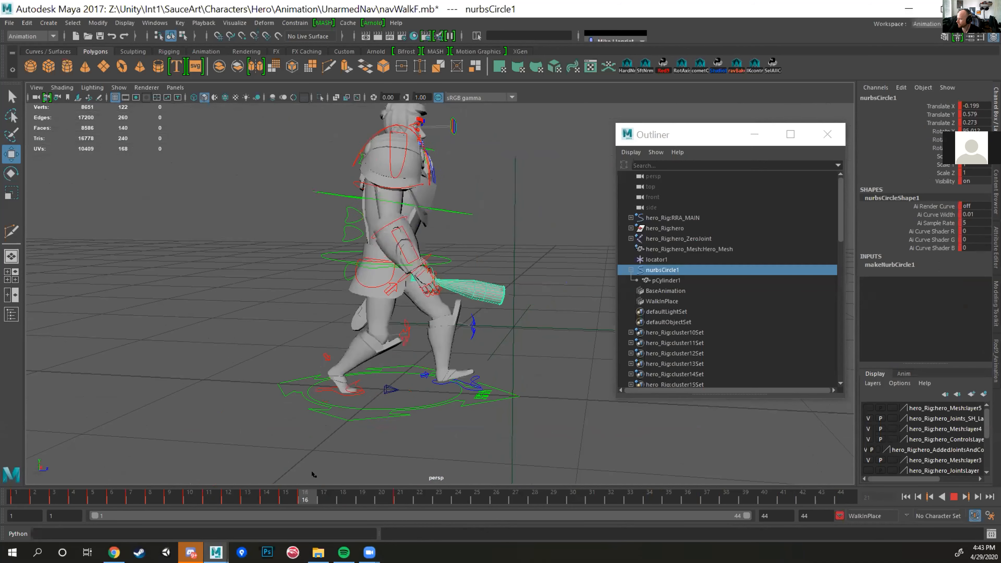
key("alt+v")
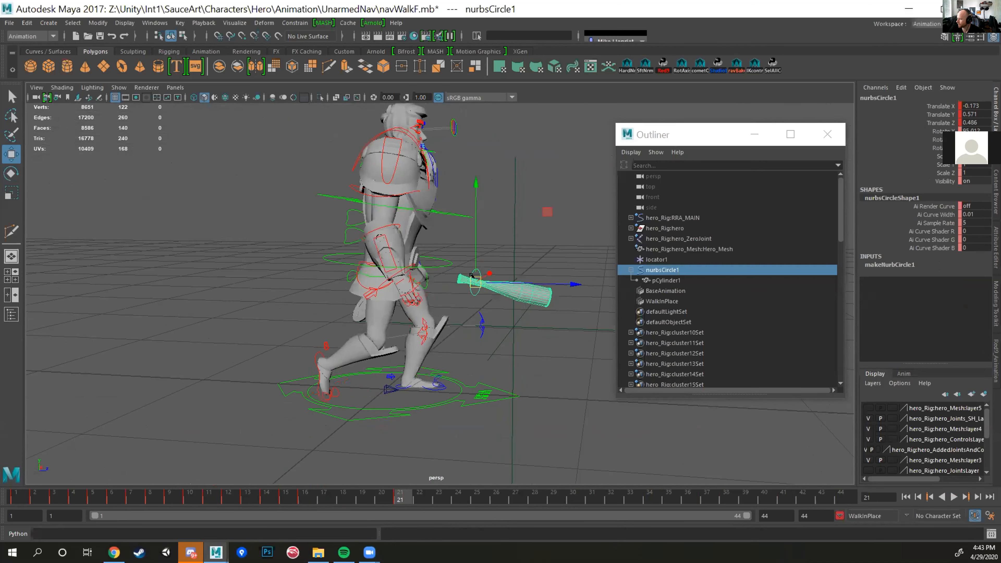
Step: Bring nurbsCircle1 closer to the hand at frame 21, to about -0.206, 0.55, 0.346, key its translation and play the result
left_click_drag(472, 274, 438, 282)
key("shift+w")
key("alt+v")
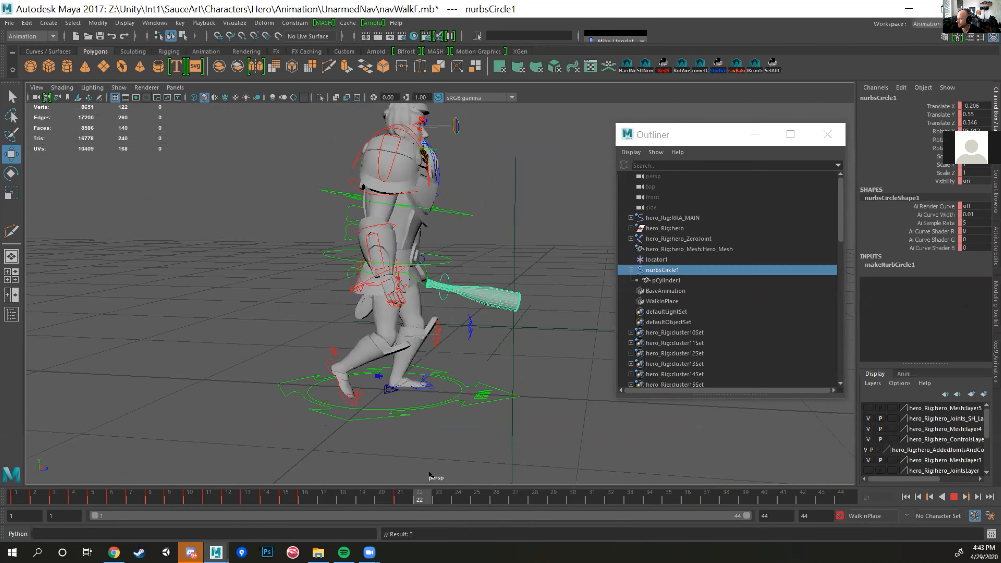
key("alt+v")
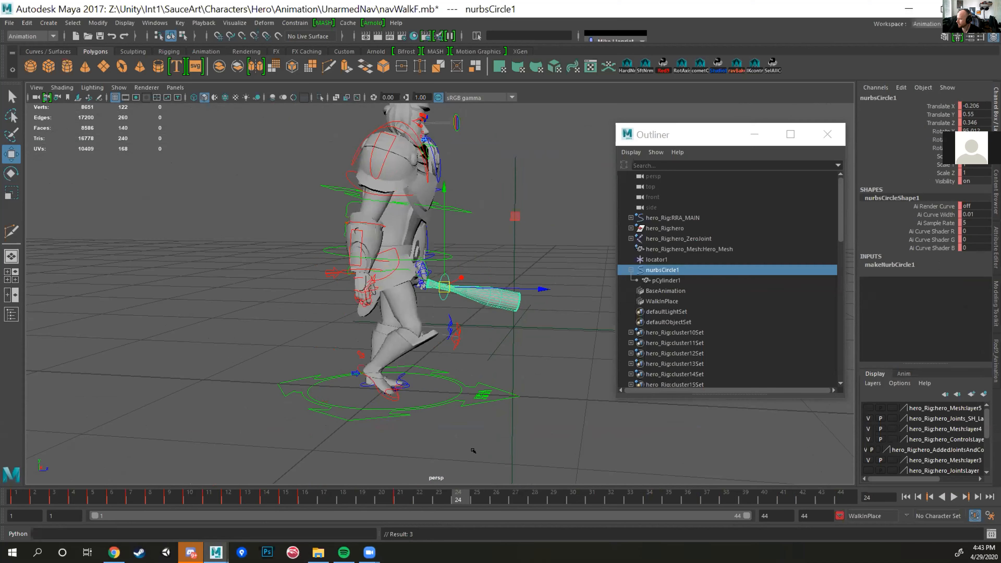
Step: Lower and rotate nurbsCircle1 toward the ground at a frame after 24, key the pose and play the falling bat
key("alt+period")
middle_click_drag(515, 217, 525, 318)
left_click_drag(521, 340, 541, 362, "alt")
key("e")
left_click_drag(474, 297, 457, 283, "alt")
key("w")
key("s")
key("alt+v")
Step: Set nurbsCircle1's key at frame 29 to linear tangents and play back the bat's fall
key("alt+v")
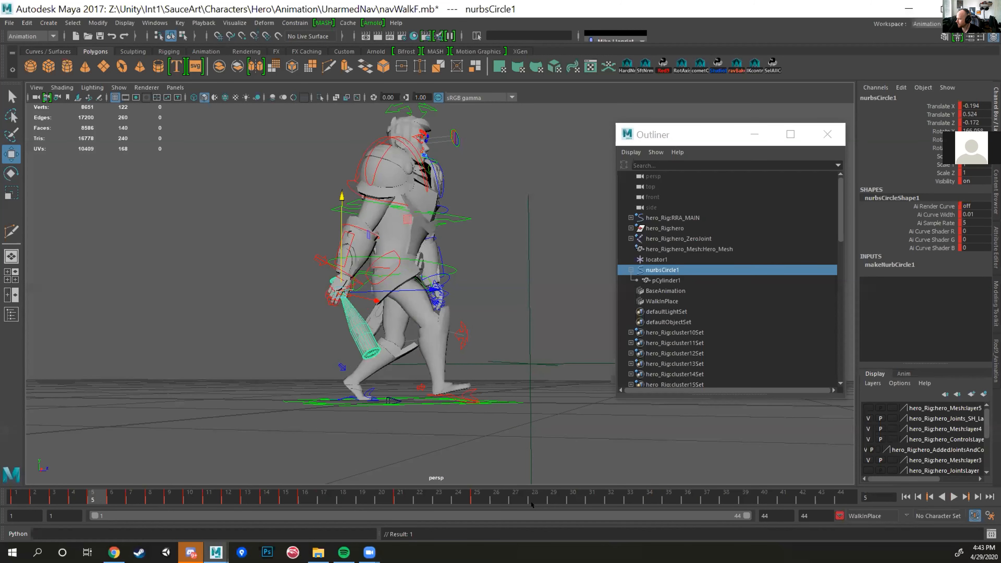
key("alt+v")
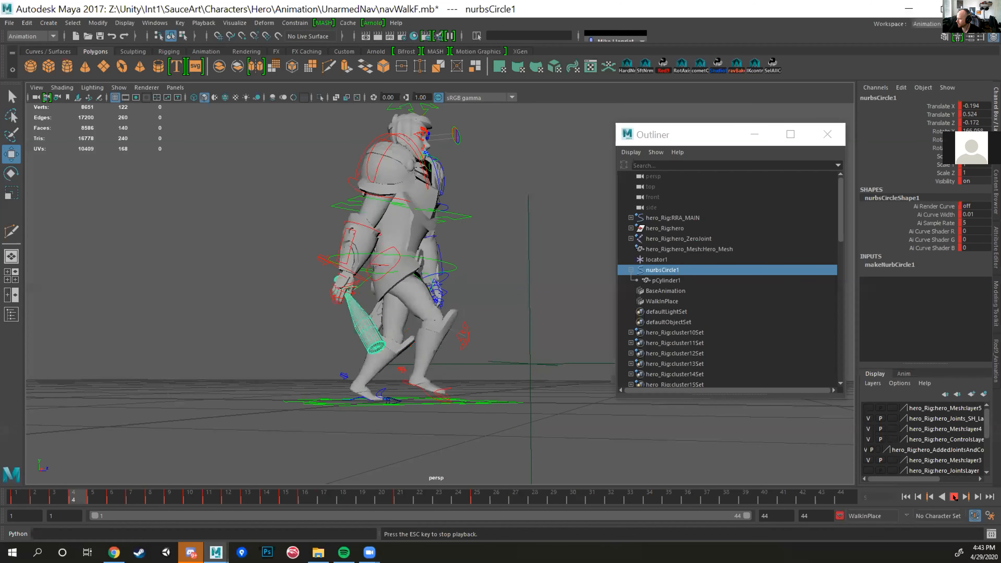
left_click(473, 498)
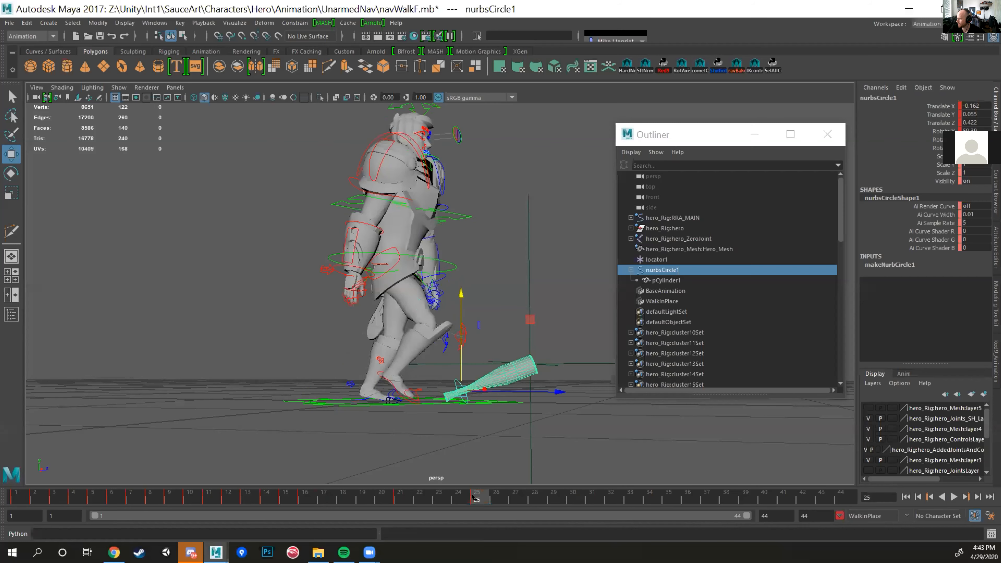
key("alt+v")
left_click(537, 503)
left_click(553, 499)
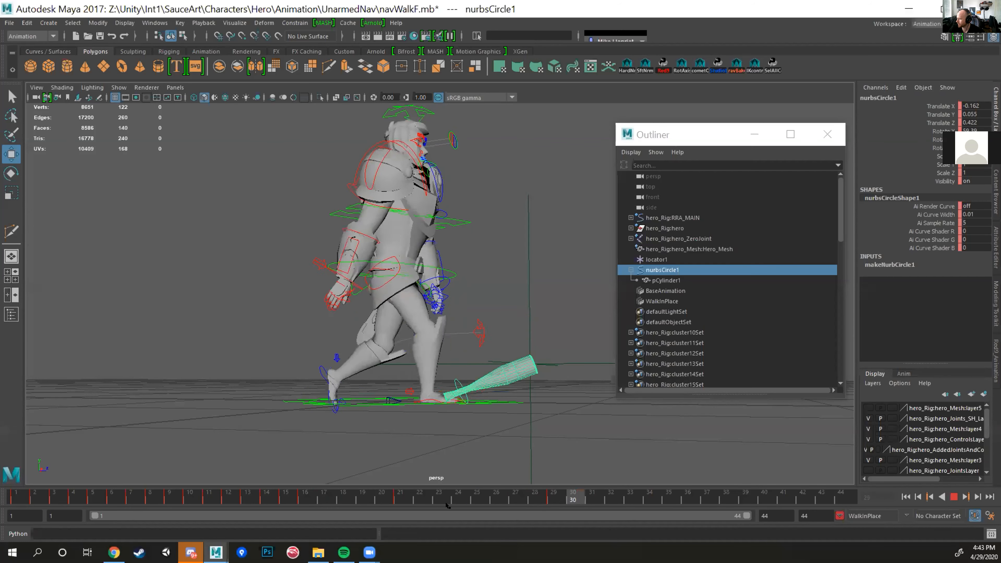
right_click(554, 498)
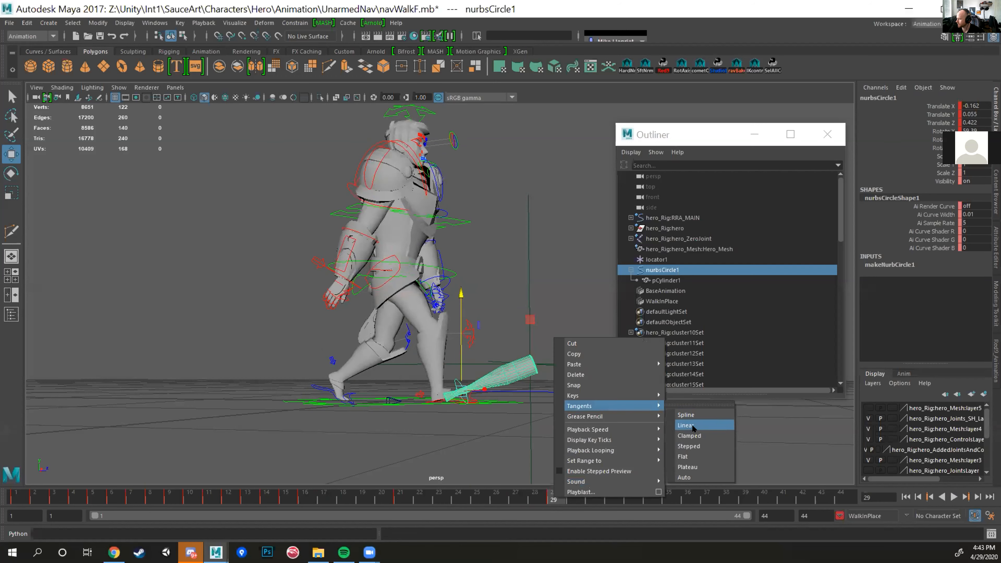
left_click(693, 426)
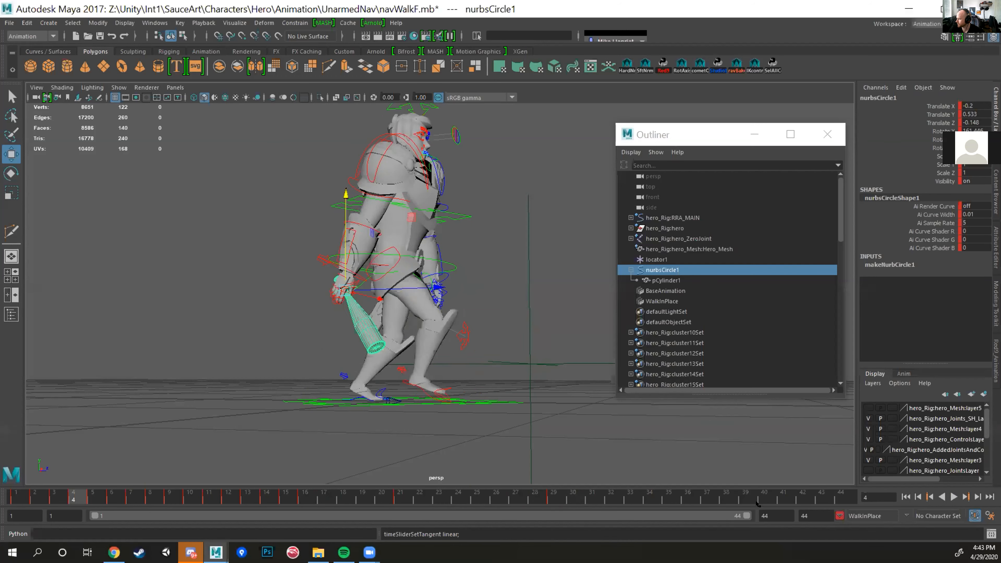
left_click(953, 496)
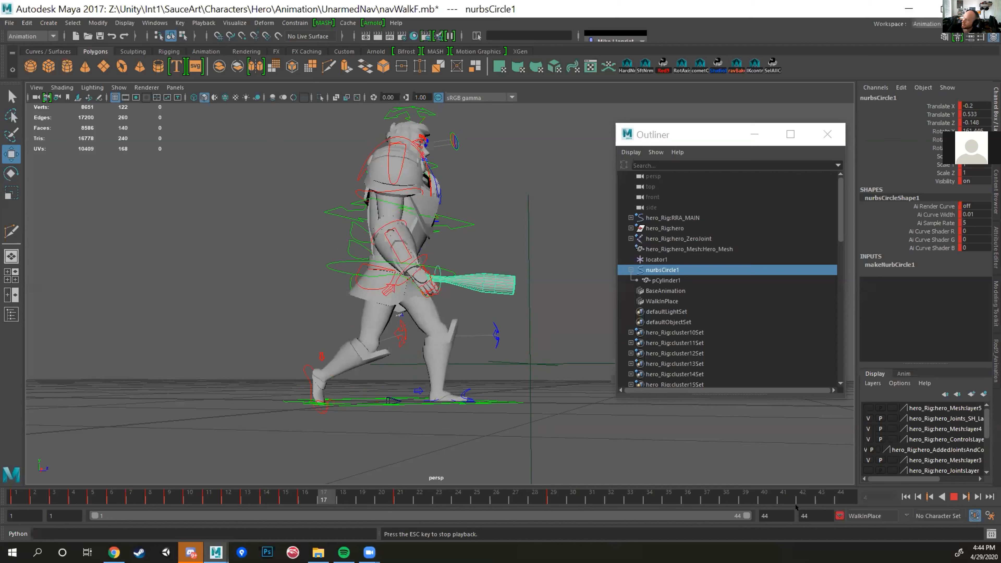
key("Escape")
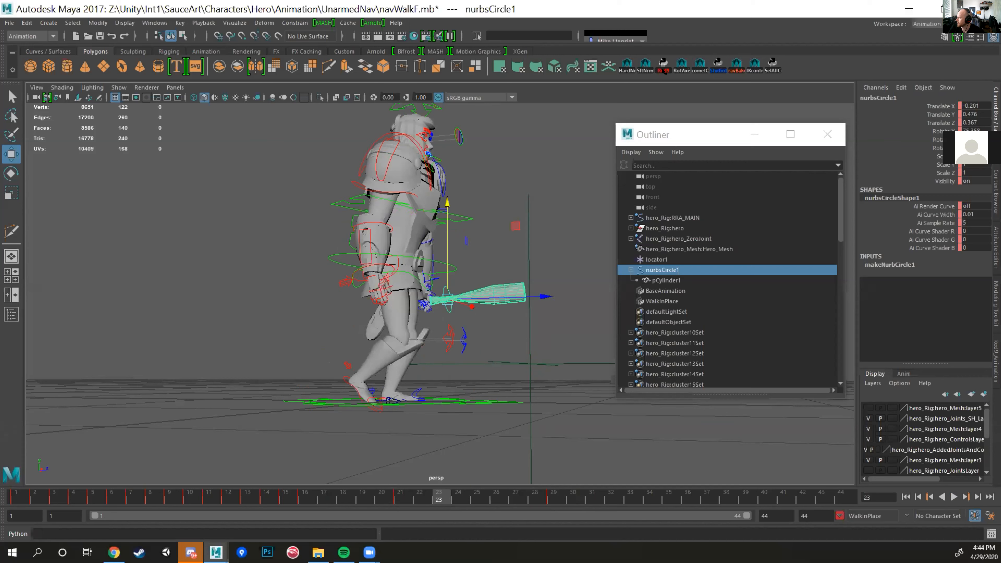
Step: Load the Red9 tools and open the Animation Toolkit
left_click(661, 74)
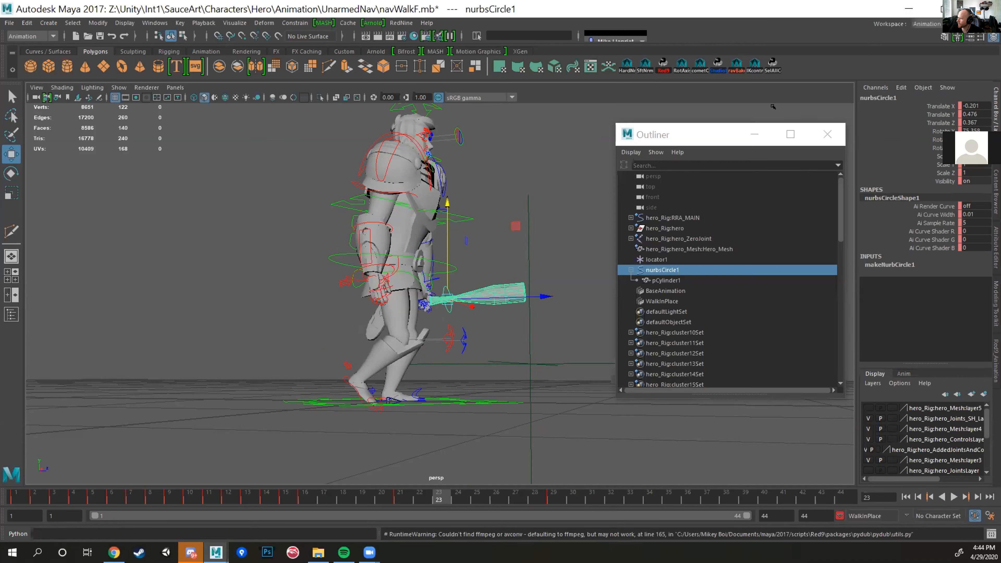
left_click(401, 22)
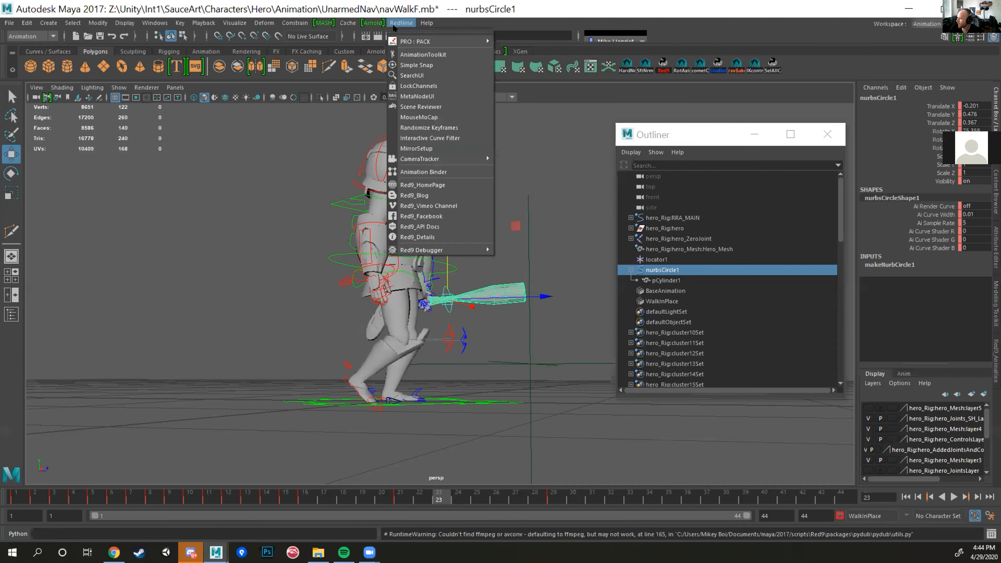
left_click(404, 54)
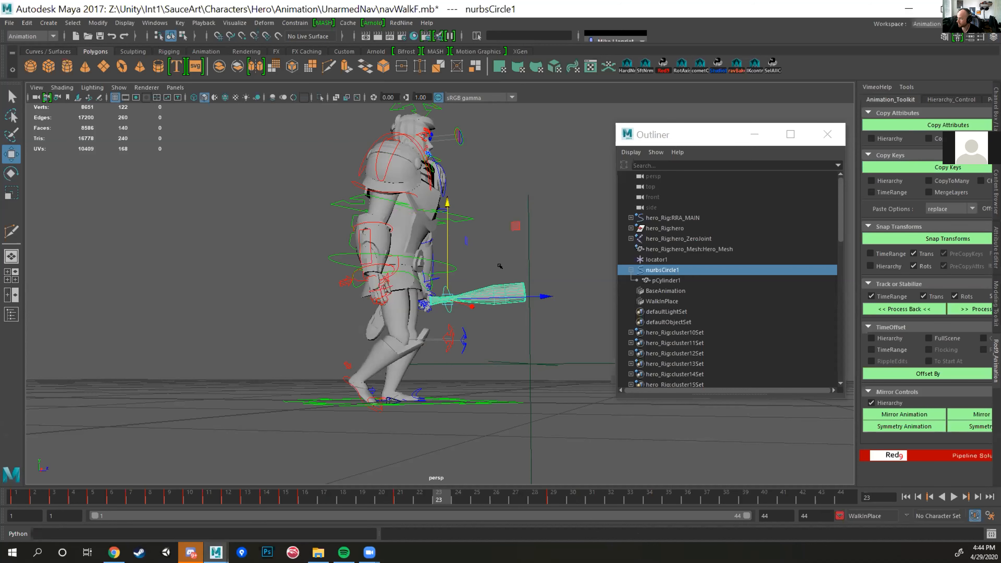
Step: Select the bat mesh pCylinder1 and set its X, Y and Z translation to 0 at frame 23
left_click(489, 275)
left_click(497, 297)
left_click_drag(498, 297, 522, 322, "alt")
left_click(995, 114)
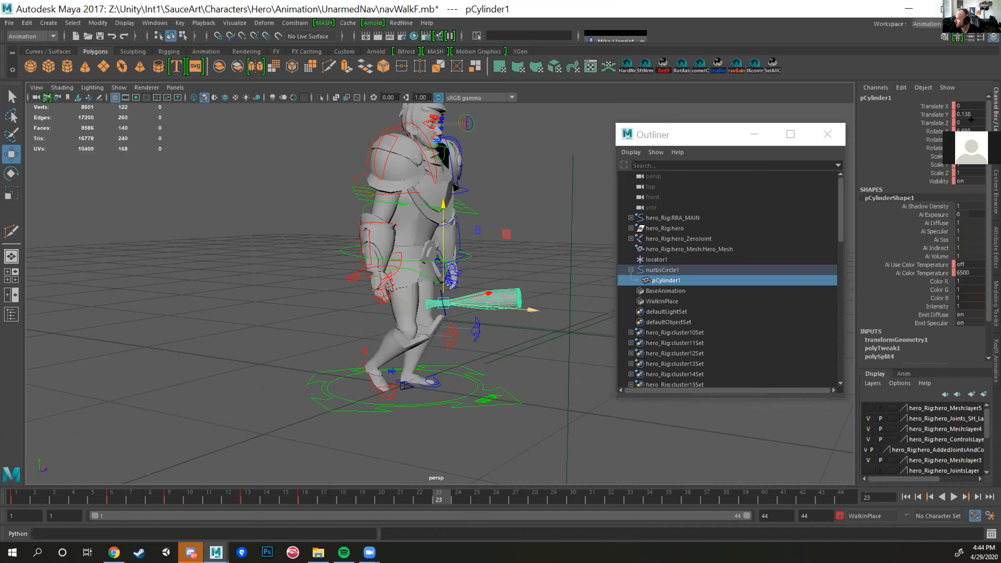
left_click_drag(964, 105, 966, 131)
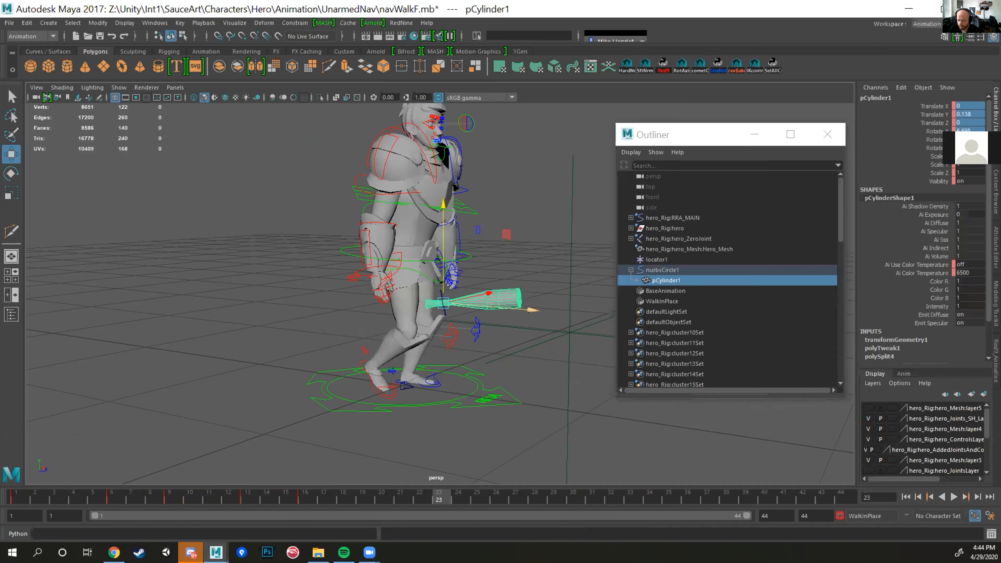
type("0")
key("Return")
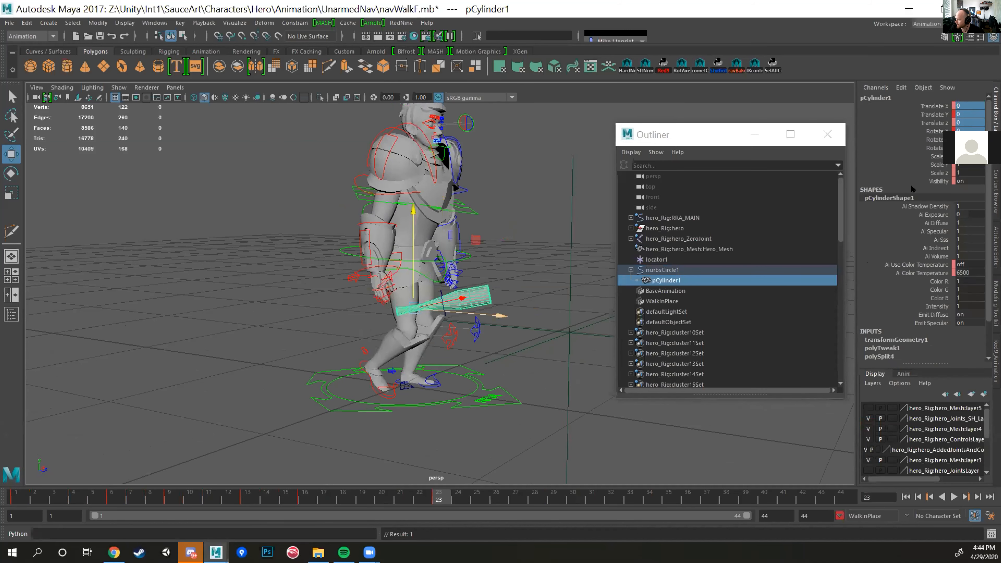
Step: Move pCylinder1 along its own length to a Translate Y of about 0.141
scroll(414, 316, "up", 5)
key("w")
left_click_drag(389, 323, 345, 309)
left_click_drag(441, 314, 543, 295)
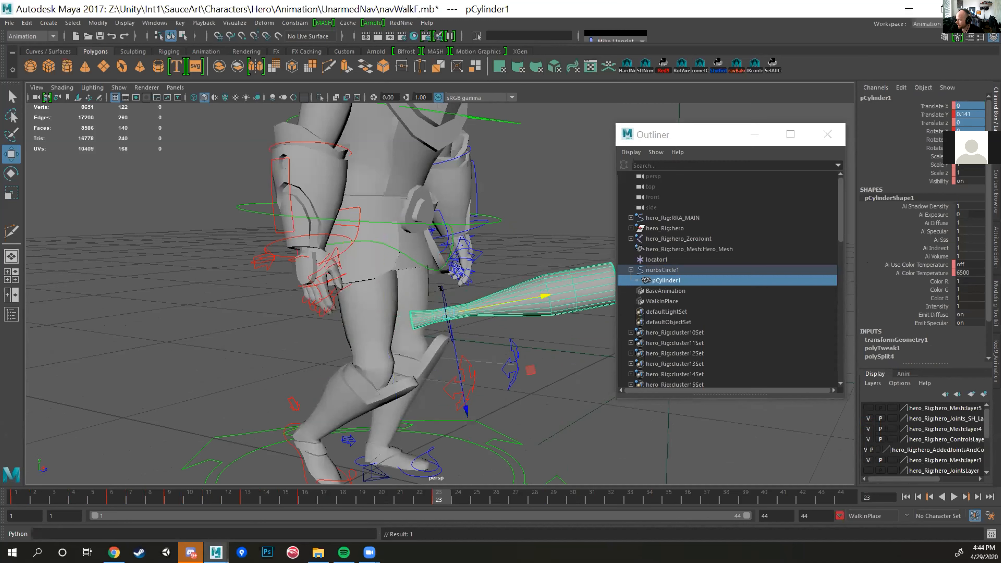
Step: Select nurbsCircle1 at frame 23, tilt it downward and move it toward the hero's right hand, to about -0.089, 0.481, 0.101
key("Up")
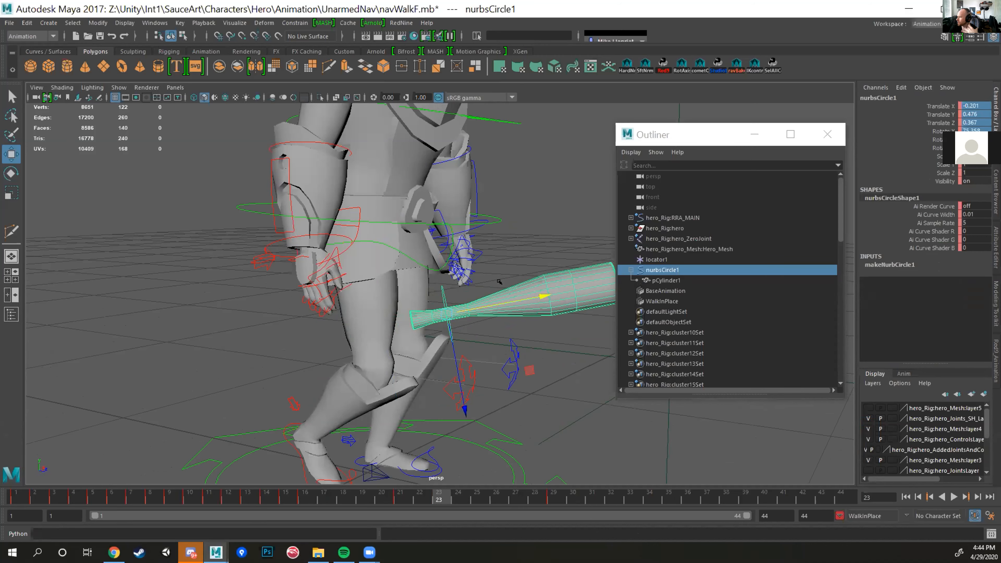
left_click_drag(499, 282, 482, 332, "alt")
key("e")
left_click_drag(429, 395, 397, 350)
key("w")
left_click_drag(449, 332, 515, 333, "alt")
left_click_drag(477, 306, 275, 285)
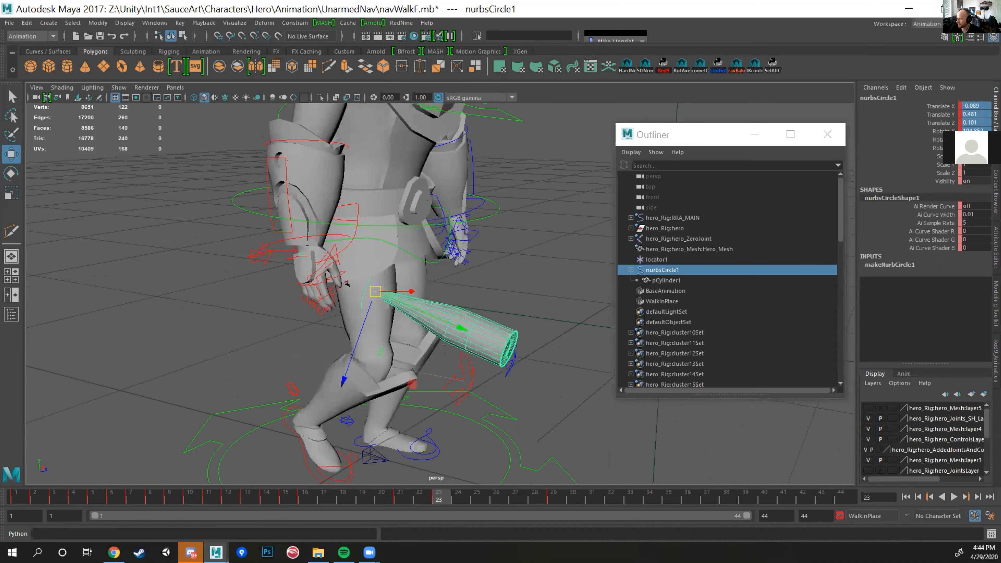
Step: Fit nurbsCircle1 into the hero's right hand at frame 23, at about -0.213, 0.513, 0.044
middle_click_drag(378, 346, 338, 348)
left_click_drag(339, 347, 355, 353)
left_click_drag(354, 353, 362, 280, "alt")
left_click(309, 242)
left_click(345, 291)
key("e")
key("w")
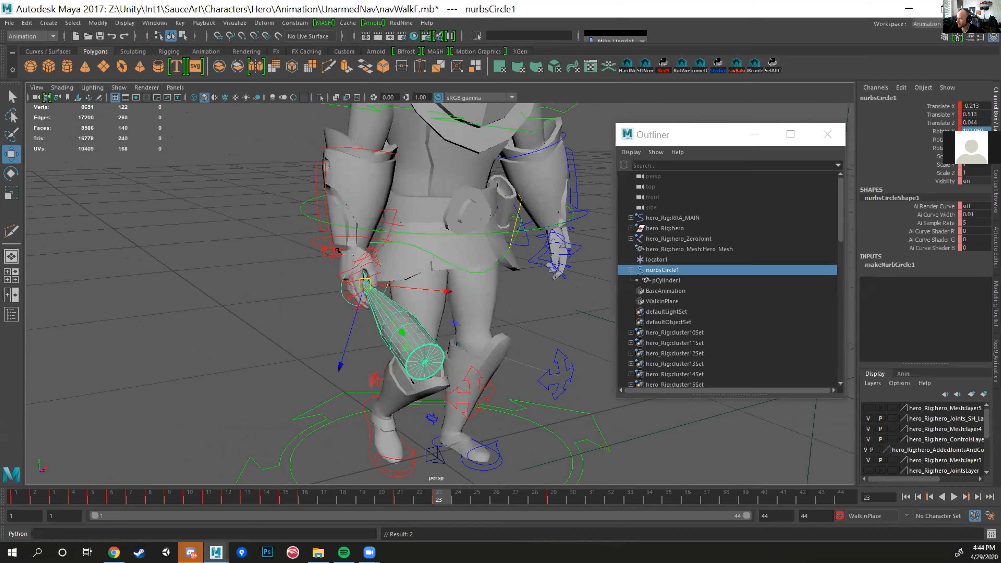
Step: Select the hero's right wrist control together with nurbsCircle1, show the Red9 Animation Toolkit and go to frame 1
left_click(313, 239)
left_click(341, 288, "shift")
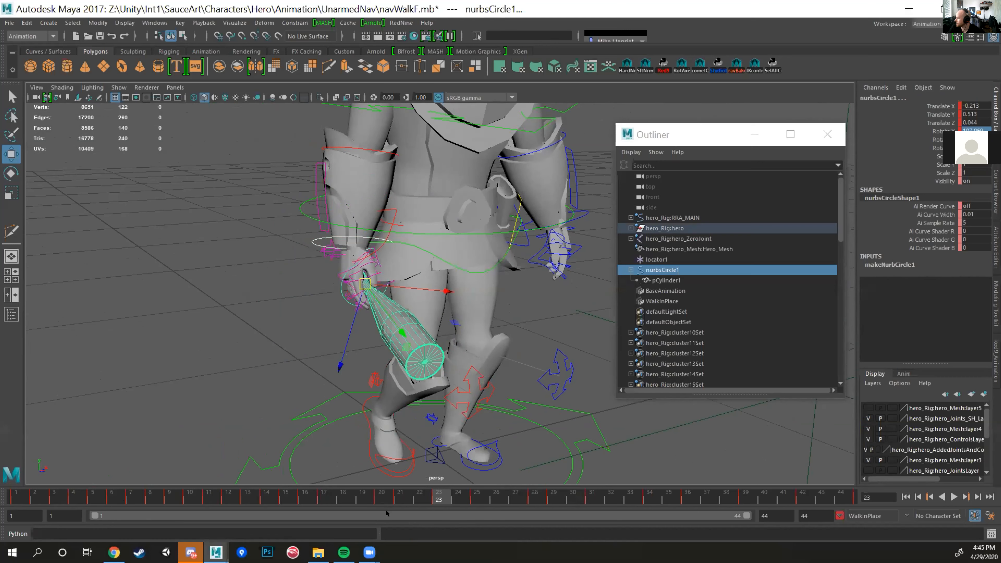
left_click(995, 361)
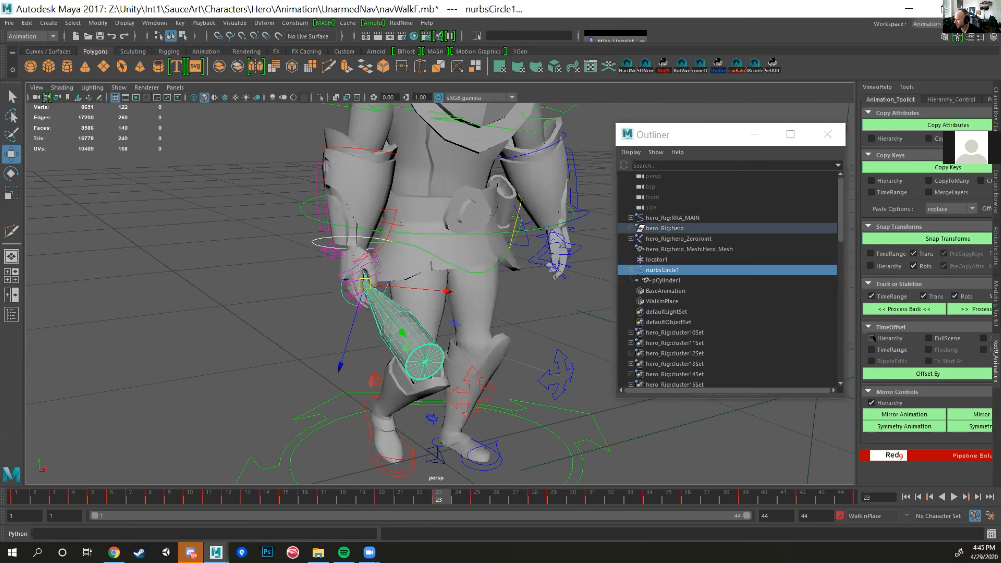
left_click(19, 497)
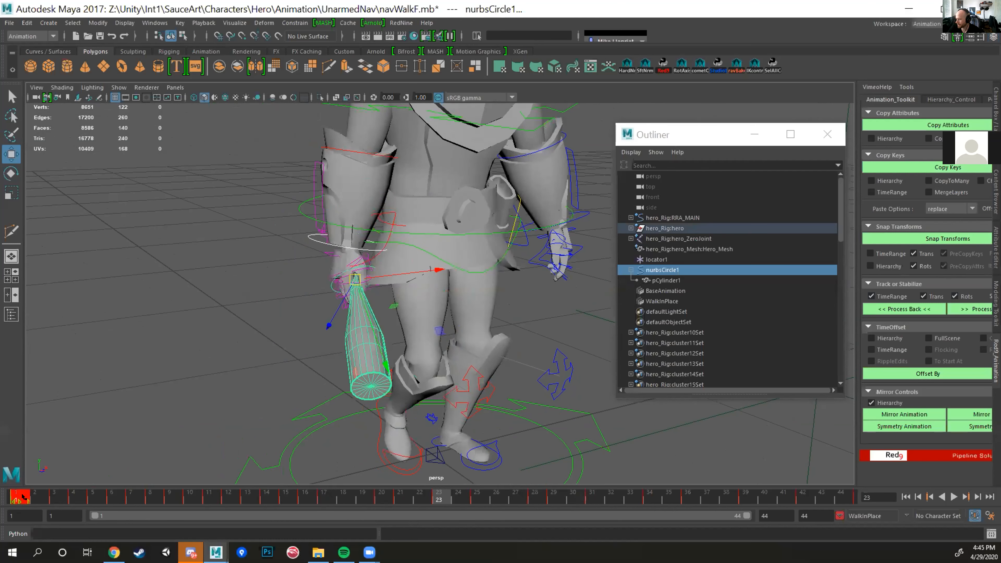
key("alt+v")
left_click(16, 492)
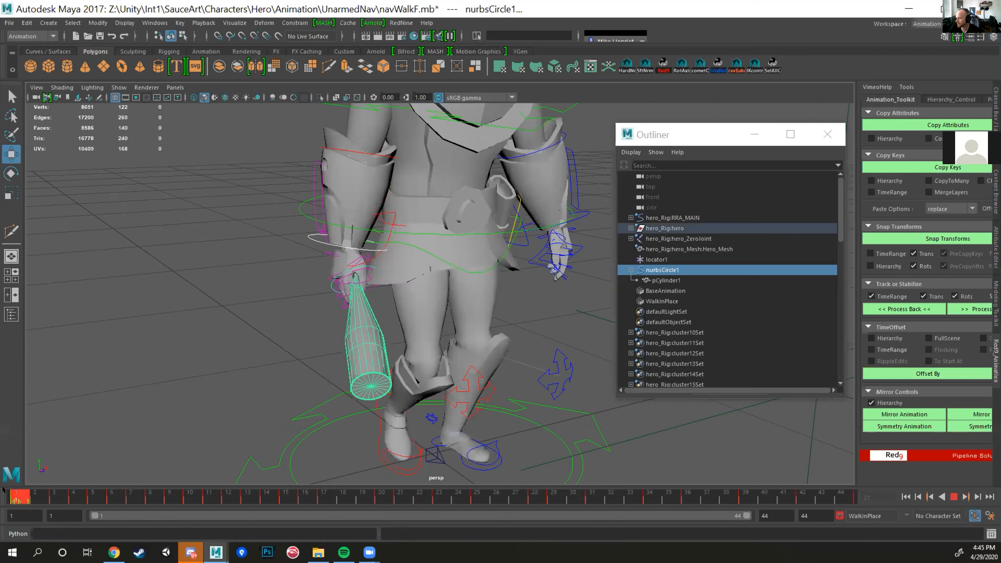
Step: Try to delete nurbsCircle1's keys from frames 1 to 32, starting from the later frame
left_click(246, 365)
left_click(331, 284)
left_click_drag(18, 497, 613, 498, "shift")
right_click(523, 498)
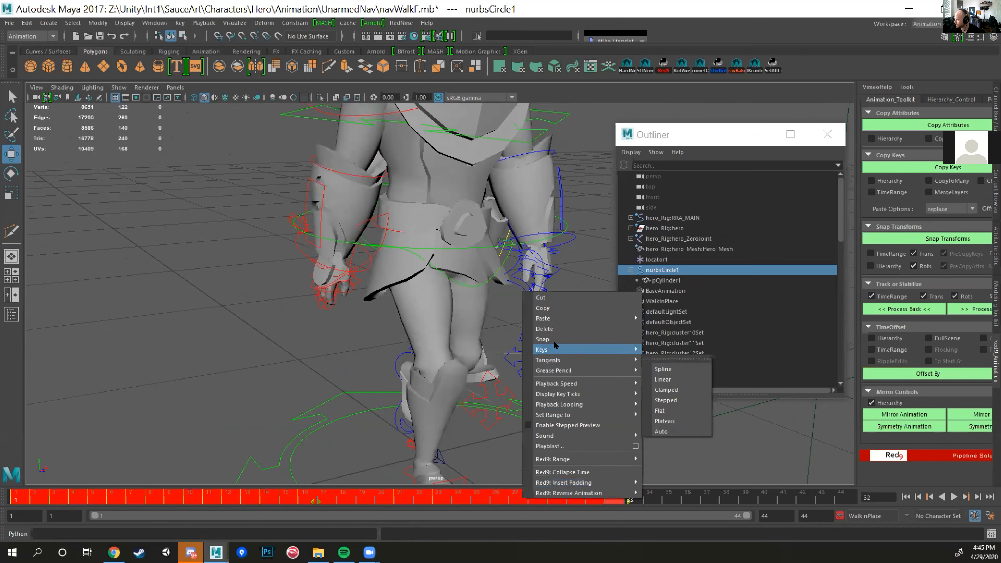
left_click(544, 328)
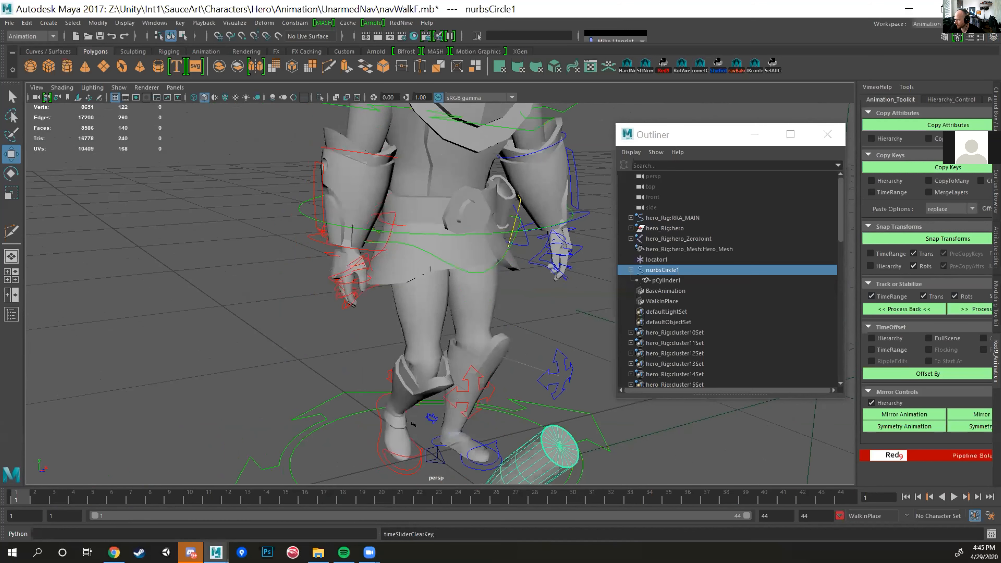
key("ctrl+z")
Step: Delete nurbsCircle1's keys from frames 1 to 32 while at frame 1, keeping the in-hand pose, and play back
left_click_drag(598, 498, 35, 490, "shift")
right_click(31, 496)
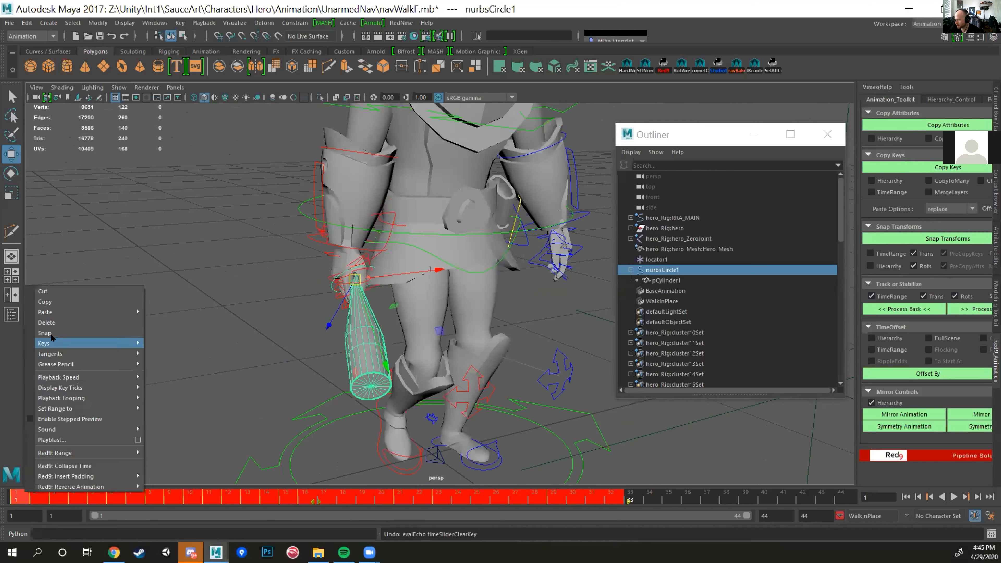
left_click(54, 325)
key("alt+v")
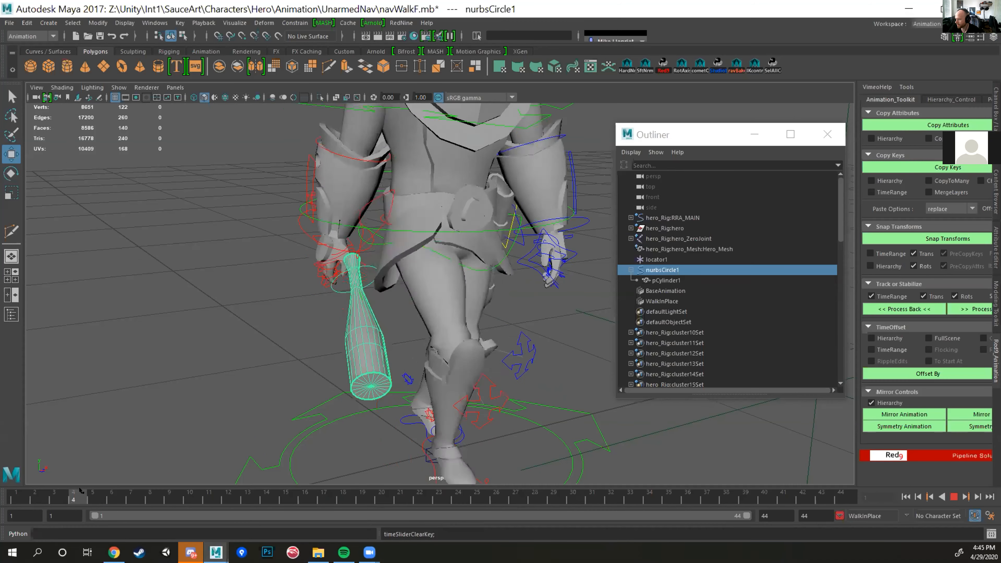
key("Escape")
key("alt+v")
key("Escape")
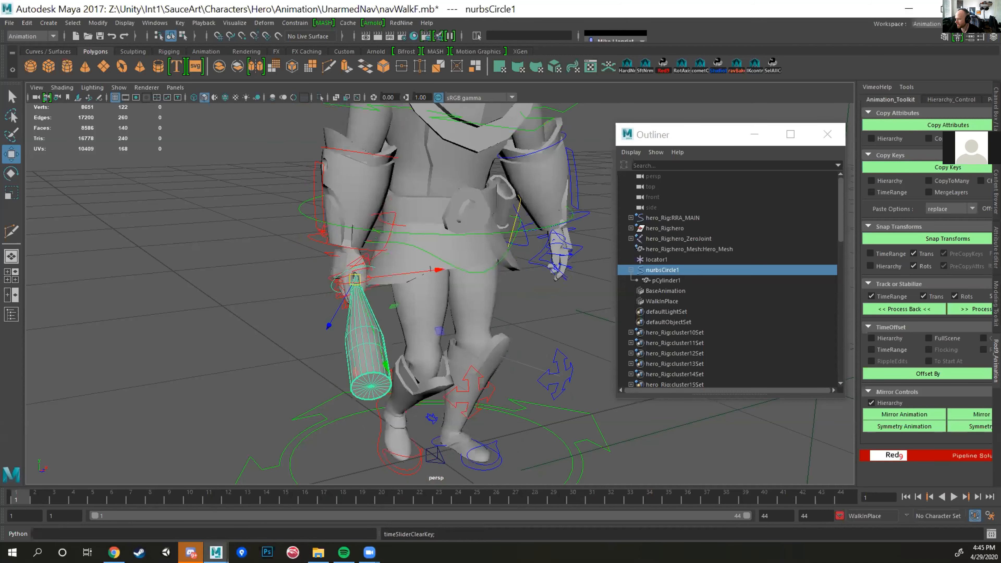
Step: Select pCylinder1 and delete its keys from frames 5 to 28
key("Down")
left_click_drag(105, 498, 534, 498, "shift")
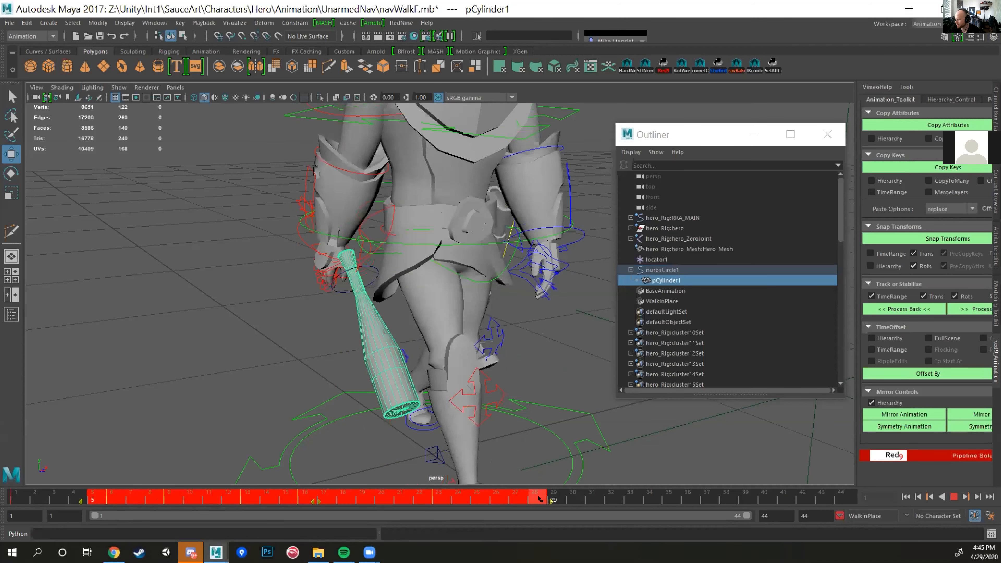
right_click(377, 498)
left_click(410, 328)
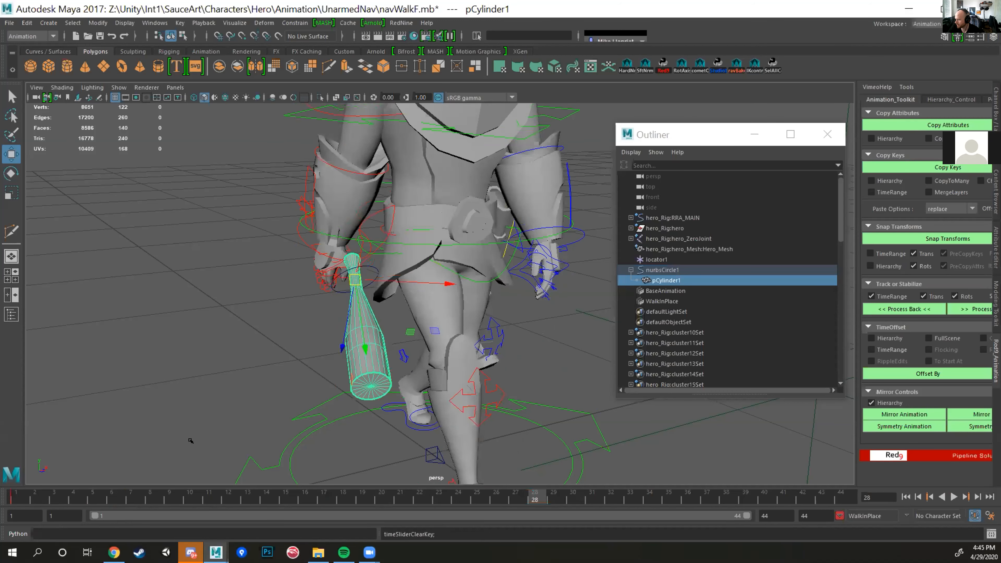
Step: Track nurbsCircle1 to the hero's right wrist control over frames 1 to 17 with Track or Stabilize, processing forward
left_click(19, 495)
left_click(331, 282)
left_click(311, 231)
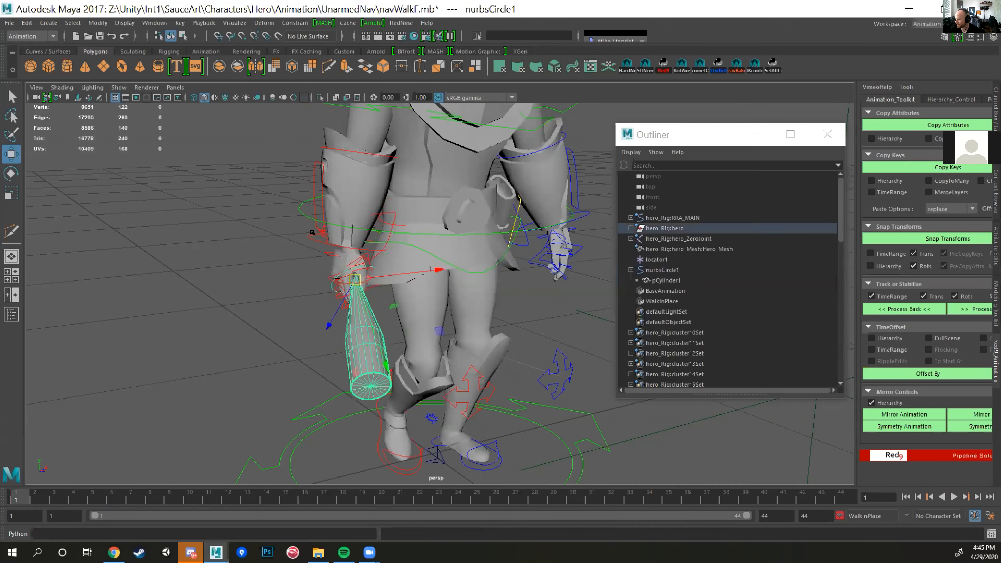
left_click(330, 283, "shift")
key("alt+v")
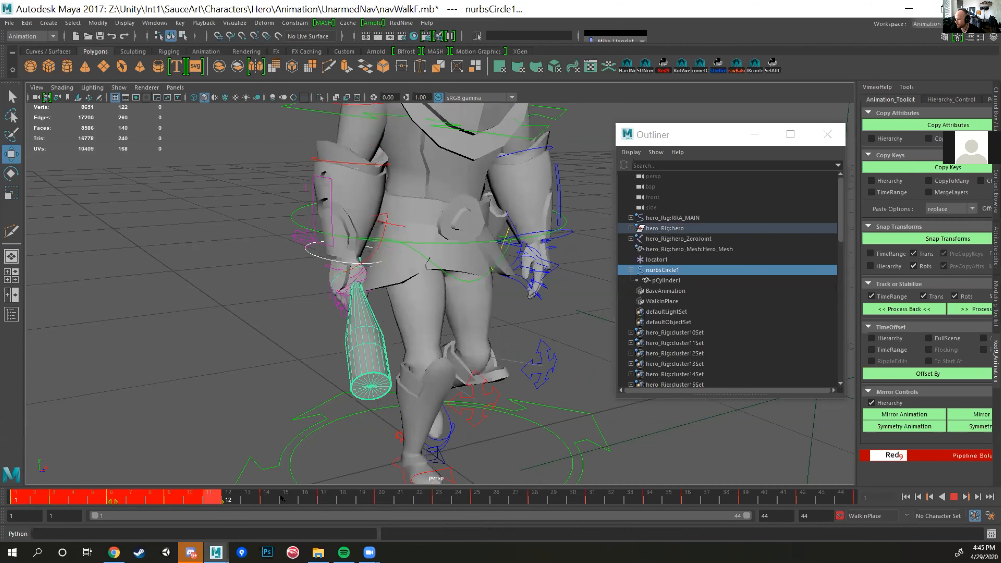
left_click(315, 499)
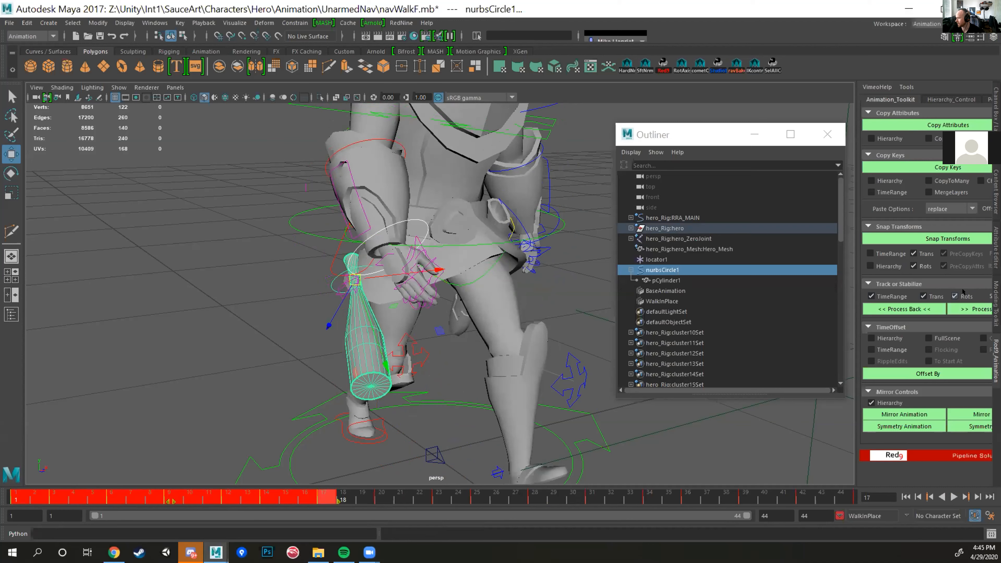
left_click(964, 308)
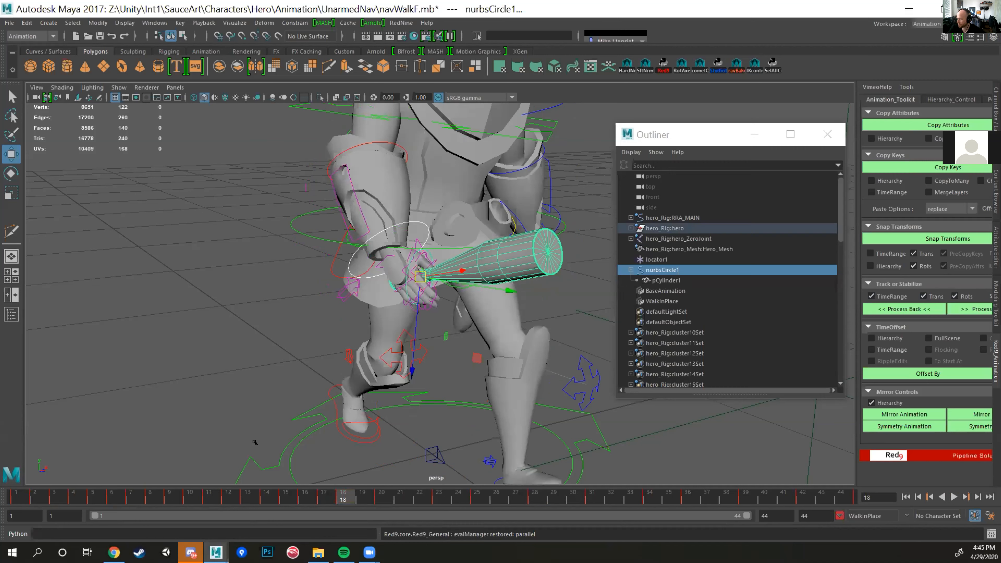
Step: Reselect nurbsCircle1 and play back the tracked bat from frame 1 to frame 18
left_click(422, 247)
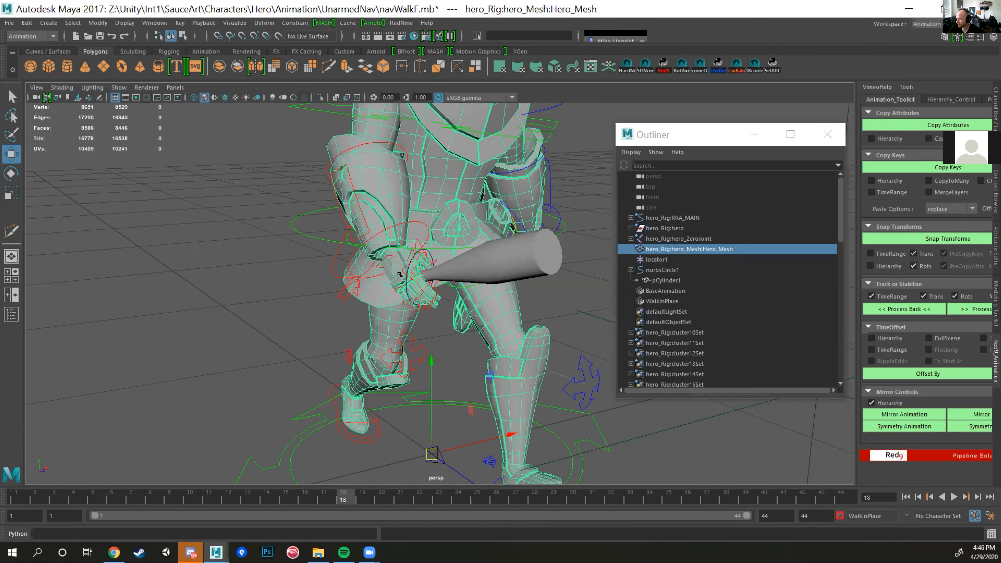
key("ctrl+z")
left_click_drag(16, 496, 61, 491)
key("alt+v")
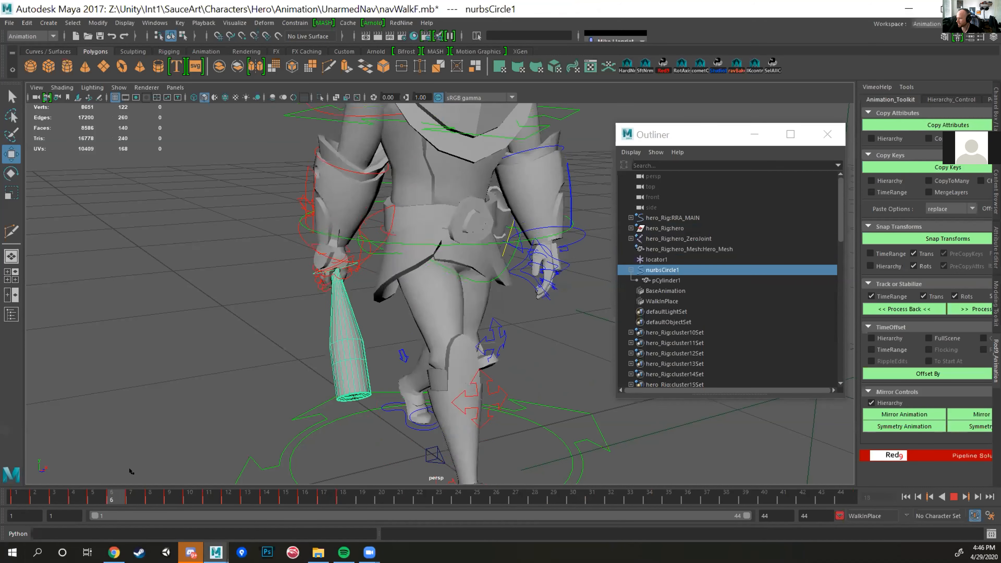
key("alt+v")
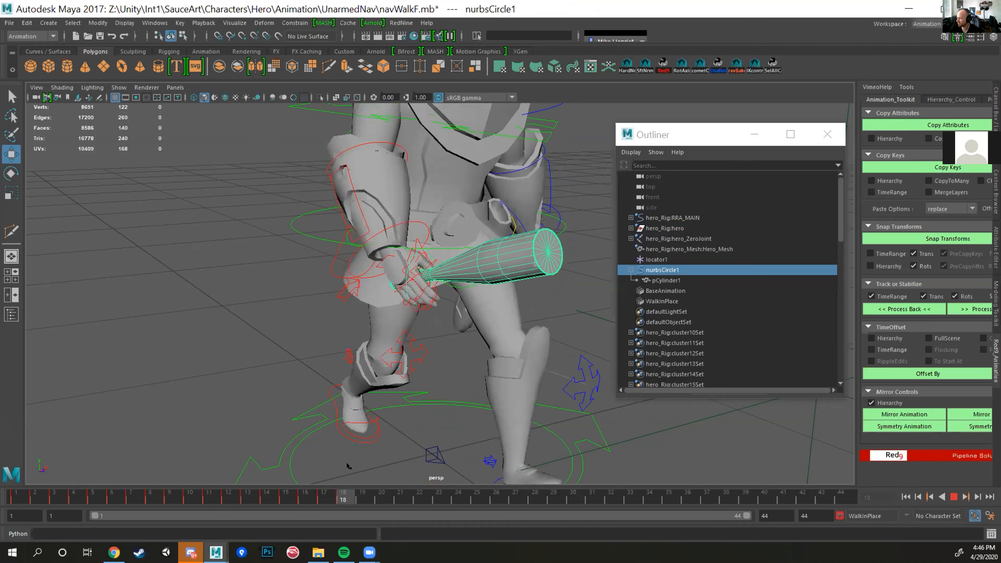
Step: Try to move nurbsCircle1 off the hero's right hand at frame 18
left_click_drag(440, 272, 478, 302, "alt")
left_click_drag(447, 332, 416, 339, "alt")
key("ctrl+z")
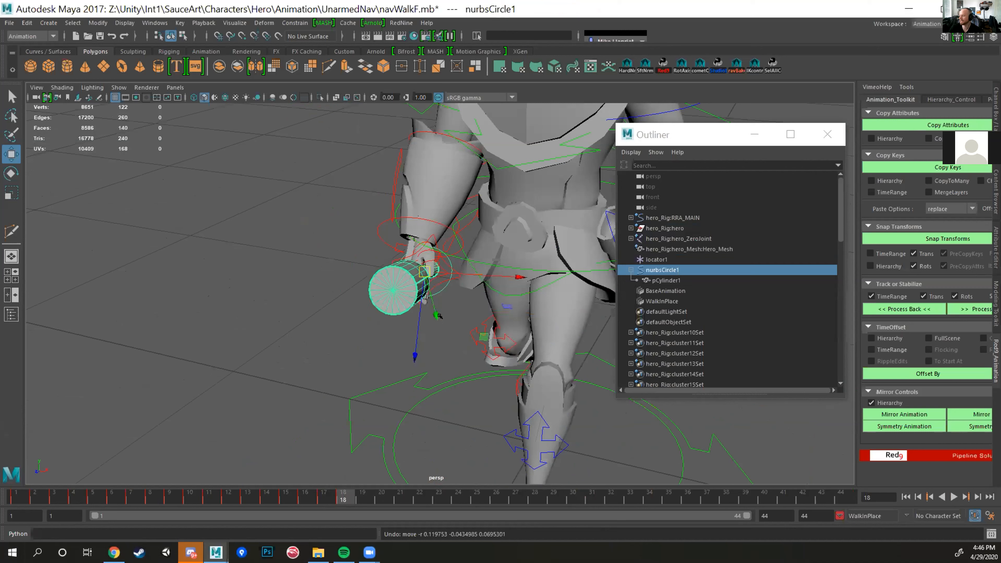